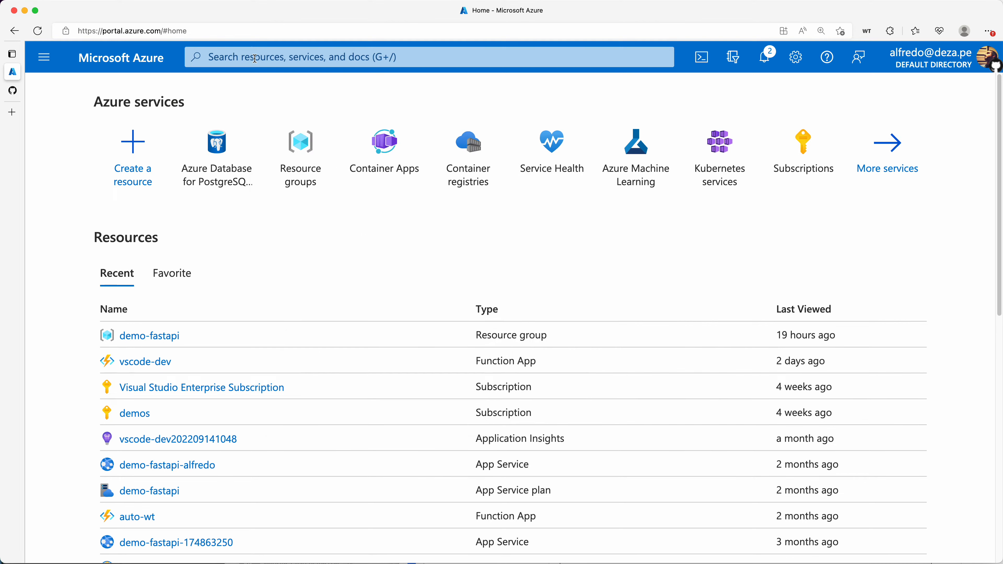
Search the portal for 'postgresql', then clear the search box
click(255, 59)
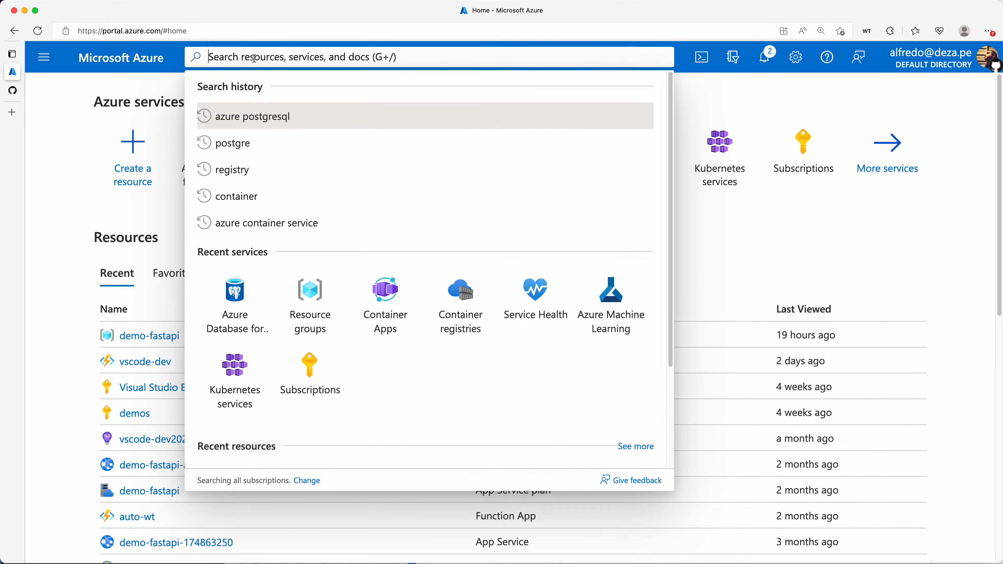
text(postgre)
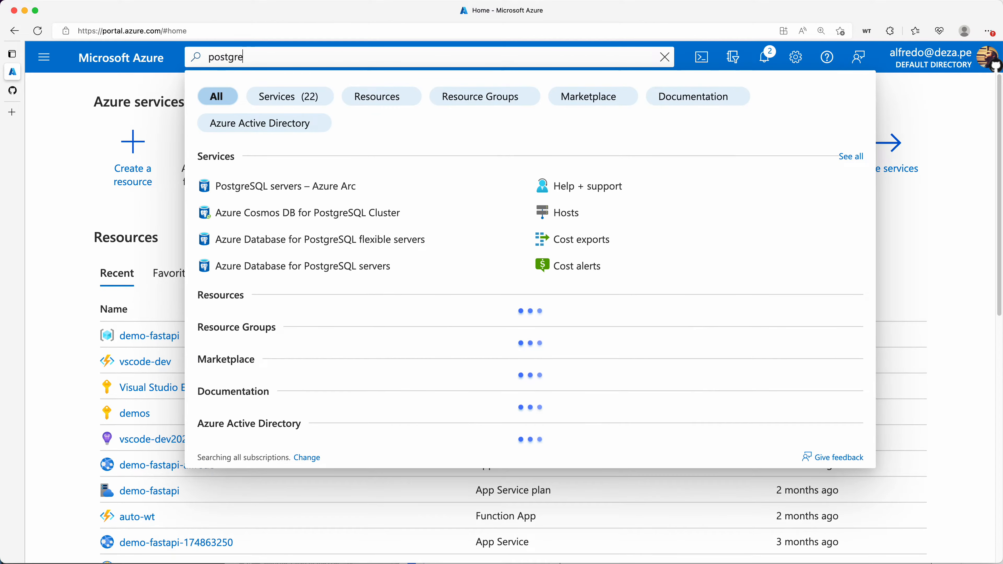
text(sql)
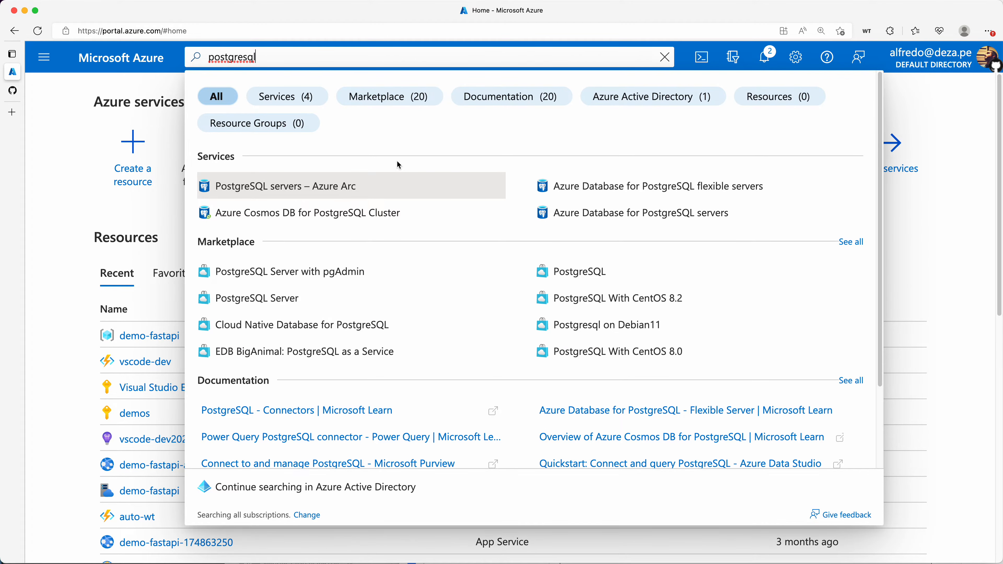
key(super+a)
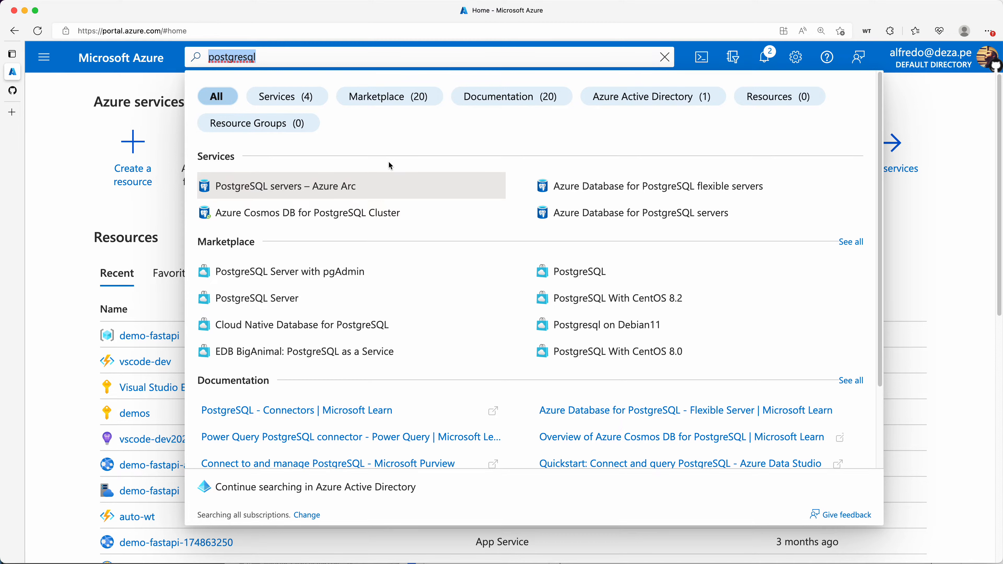
key(BackSpace)
click(165, 212)
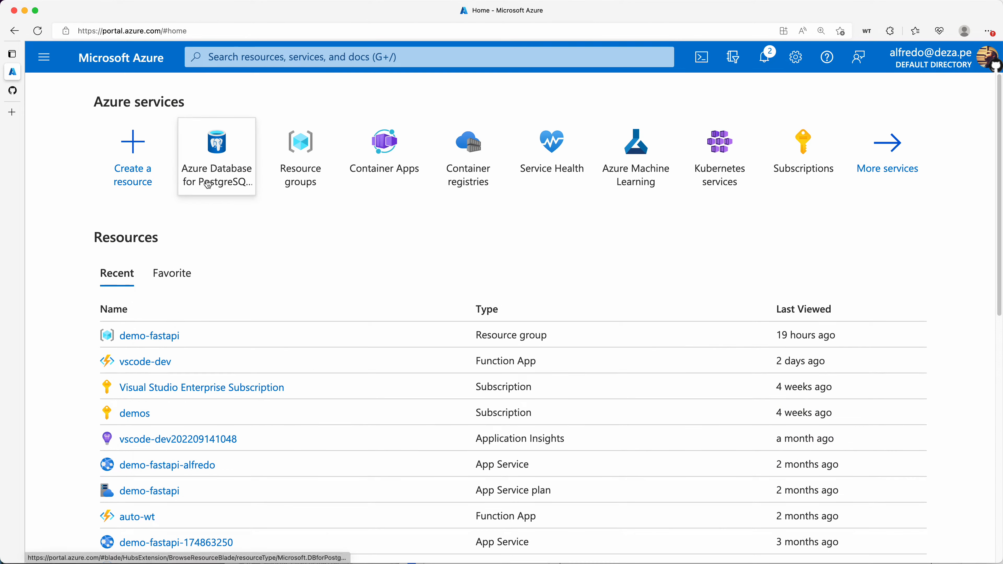
Open the Azure Database for PostgreSQL servers list, which shows no servers yet
mouse_move(225, 169)
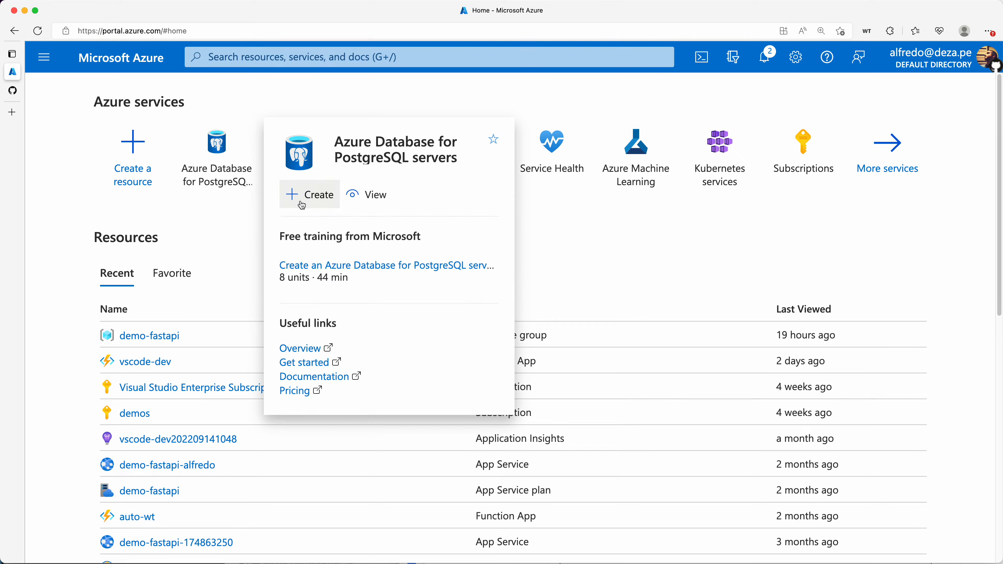
click(236, 176)
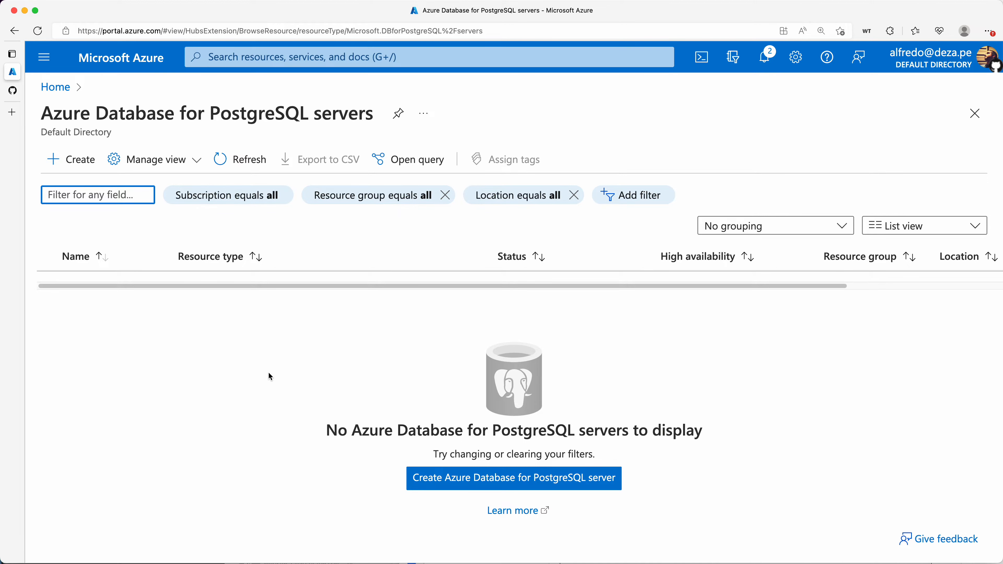
key(ctrl+a)
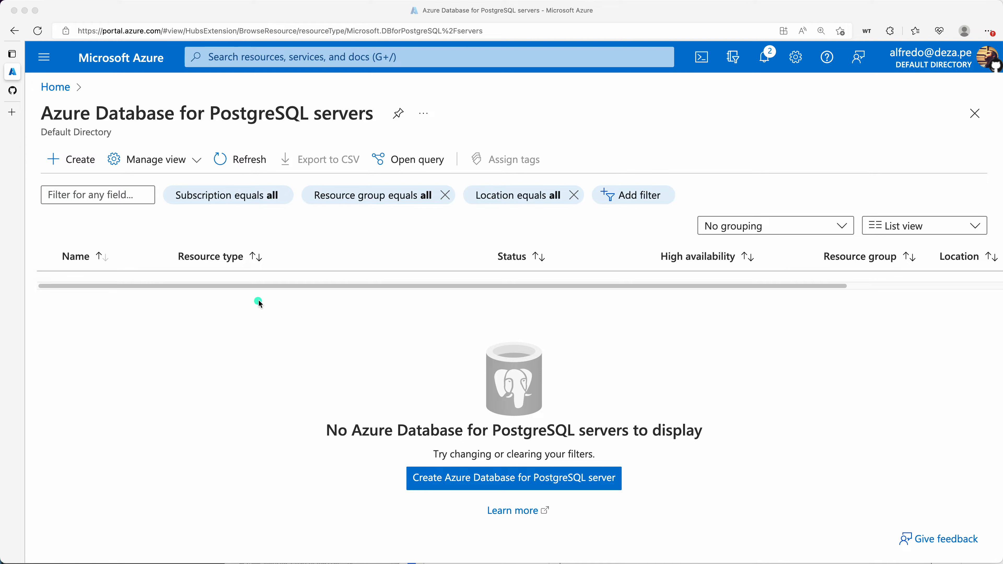
mouse_move(259, 303)
mouse_down()
mouse_move(61, 297)
mouse_move(36, 418)
mouse_move(42, 455)
mouse_move(355, 453)
mouse_up()
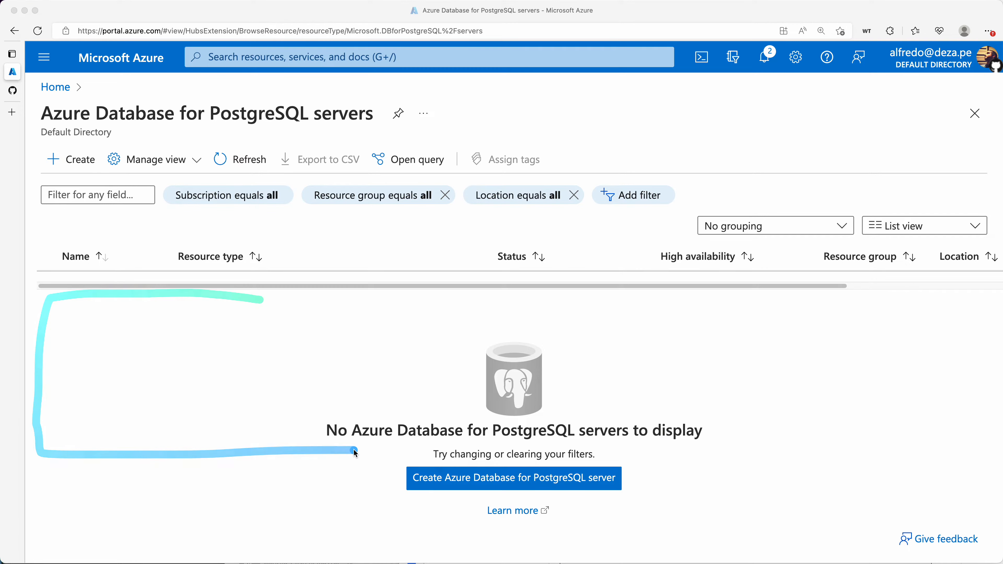
Start creating a PostgreSQL server and review the deployment options, with Flexible server recommended
click(457, 478)
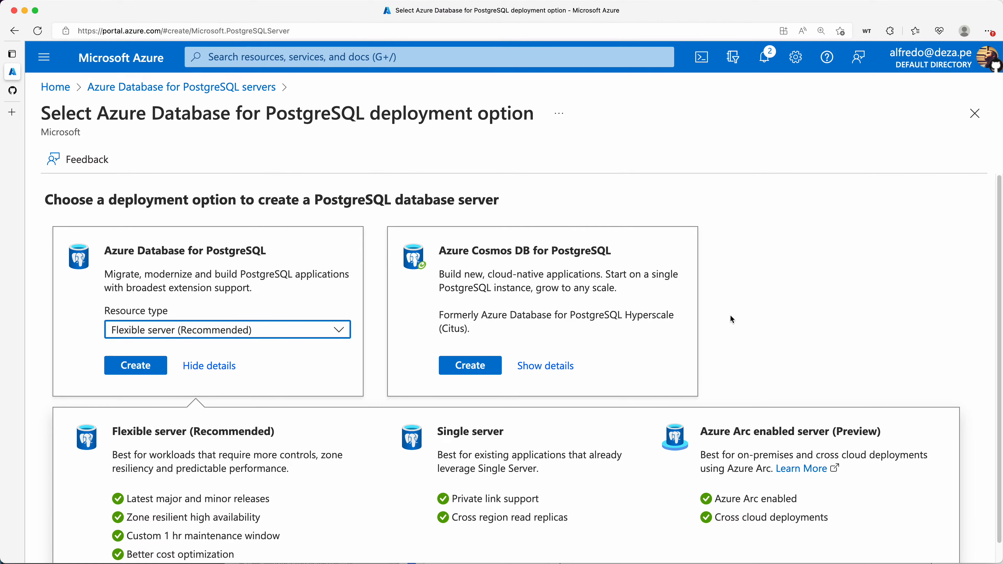
scroll(731, 318, down, 1)
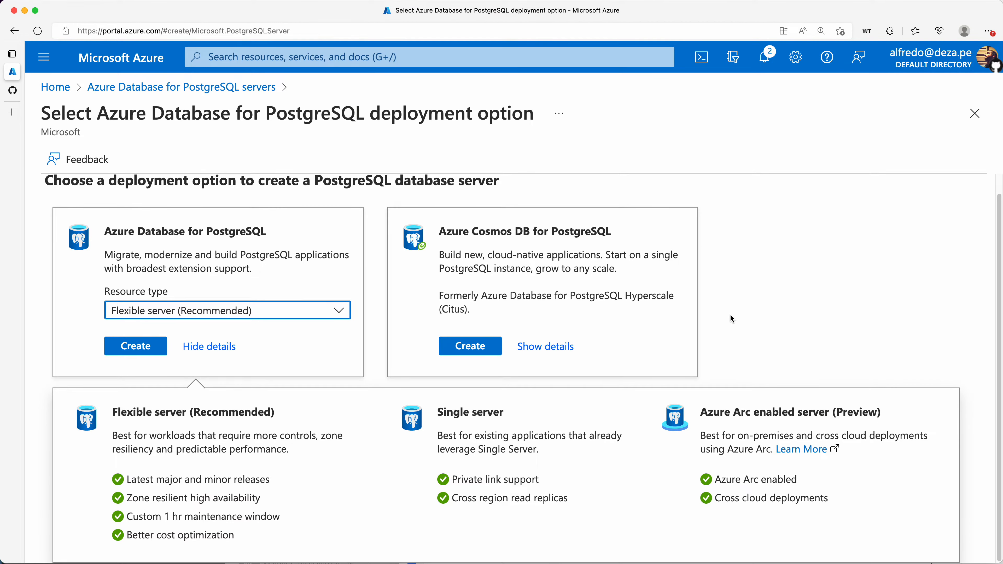
key(ctrl+a)
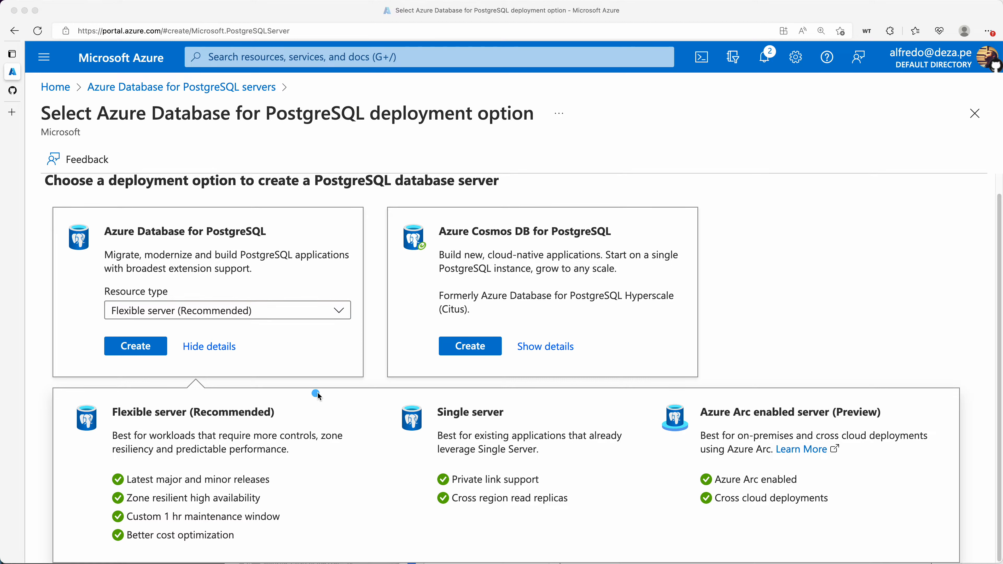
mouse_move(316, 393)
mouse_down()
mouse_move(344, 390)
mouse_move(130, 394)
mouse_move(53, 417)
mouse_move(69, 539)
mouse_up()
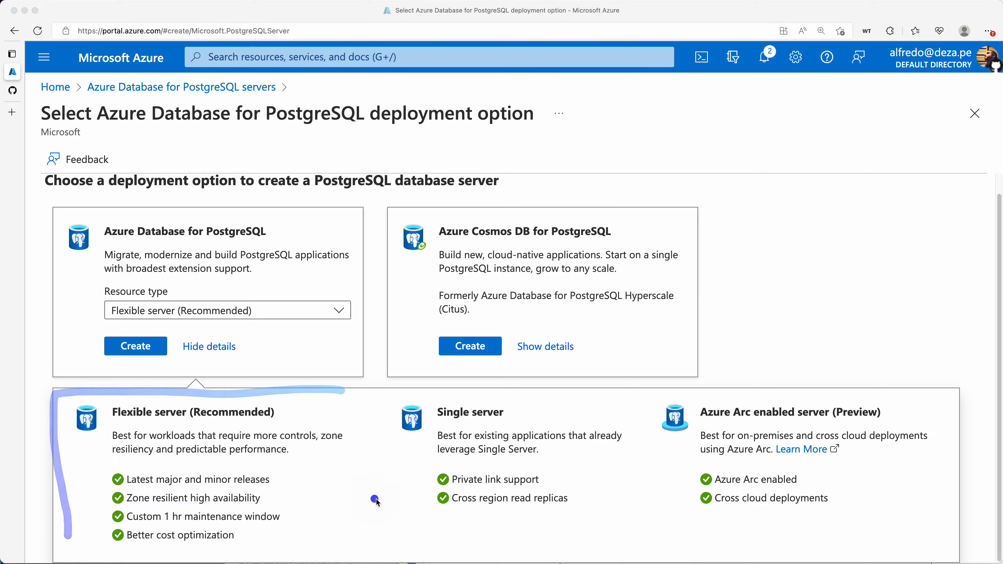
drag(414, 498, 279, 498)
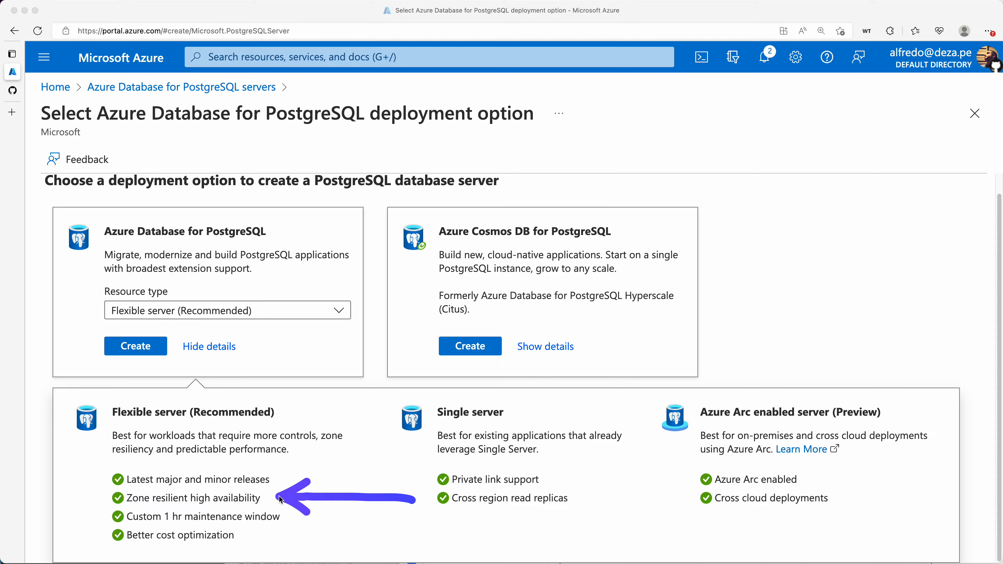
drag(408, 527, 291, 521)
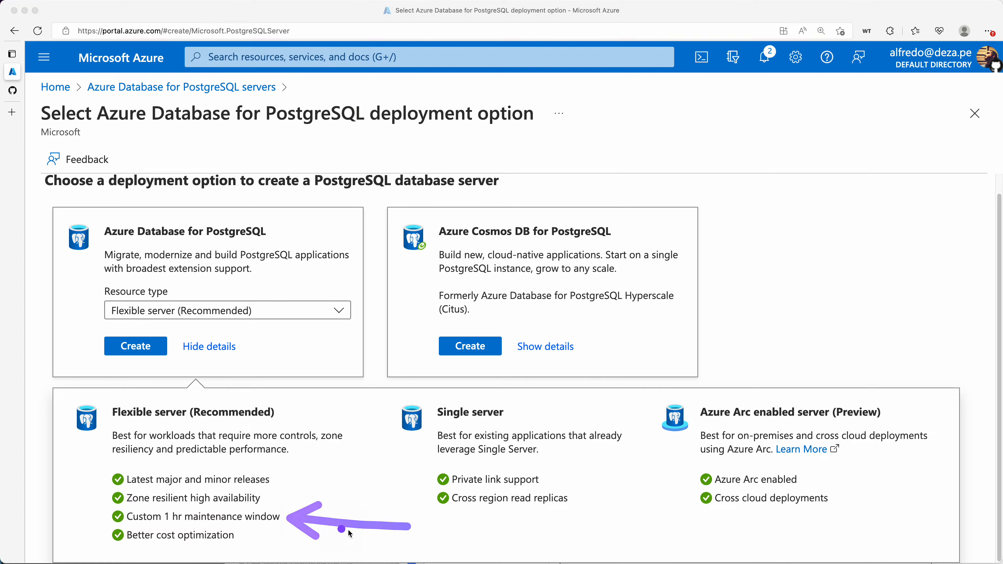
drag(388, 546, 250, 537)
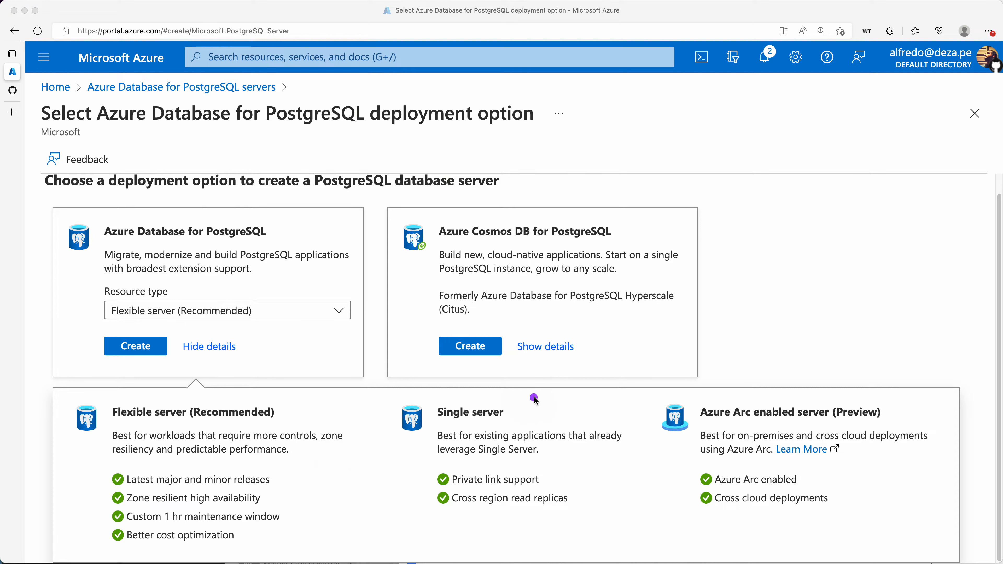
mouse_move(536, 397)
mouse_down()
mouse_move(376, 406)
mouse_move(391, 544)
mouse_move(671, 529)
mouse_move(657, 406)
mouse_move(536, 397)
mouse_up()
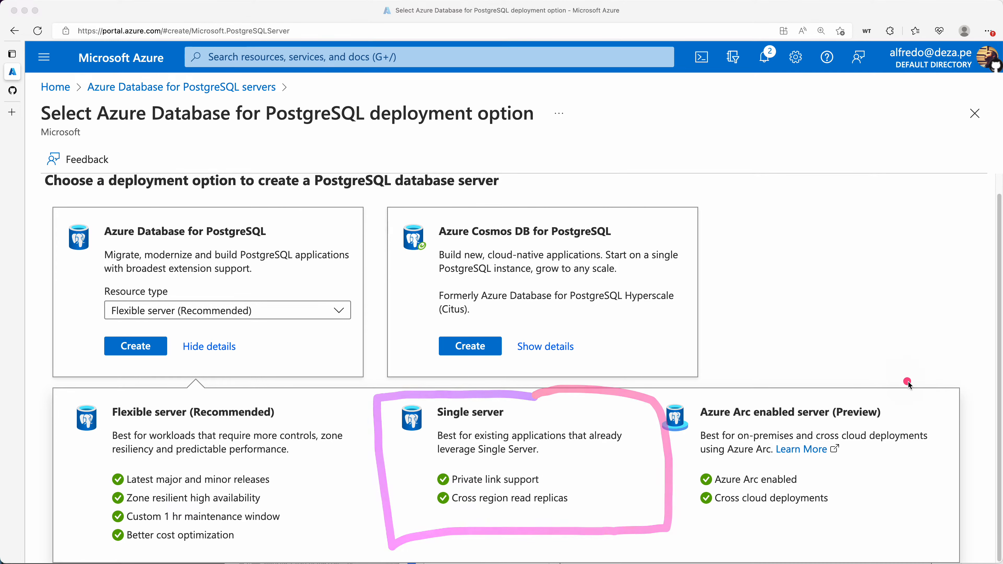
mouse_move(915, 393)
mouse_down()
mouse_move(683, 396)
mouse_move(649, 407)
mouse_move(662, 534)
mouse_move(855, 536)
mouse_up()
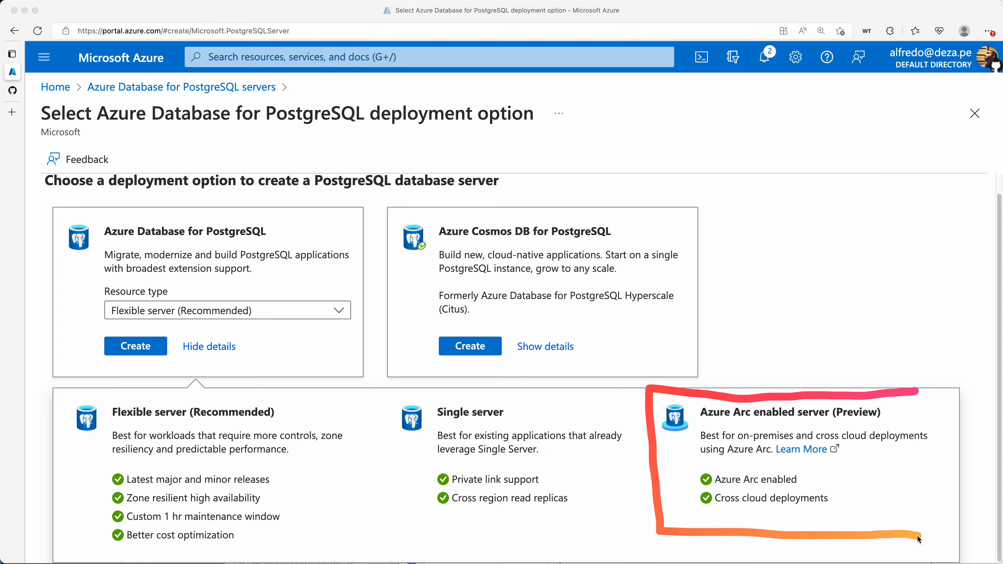
drag(917, 534, 918, 412)
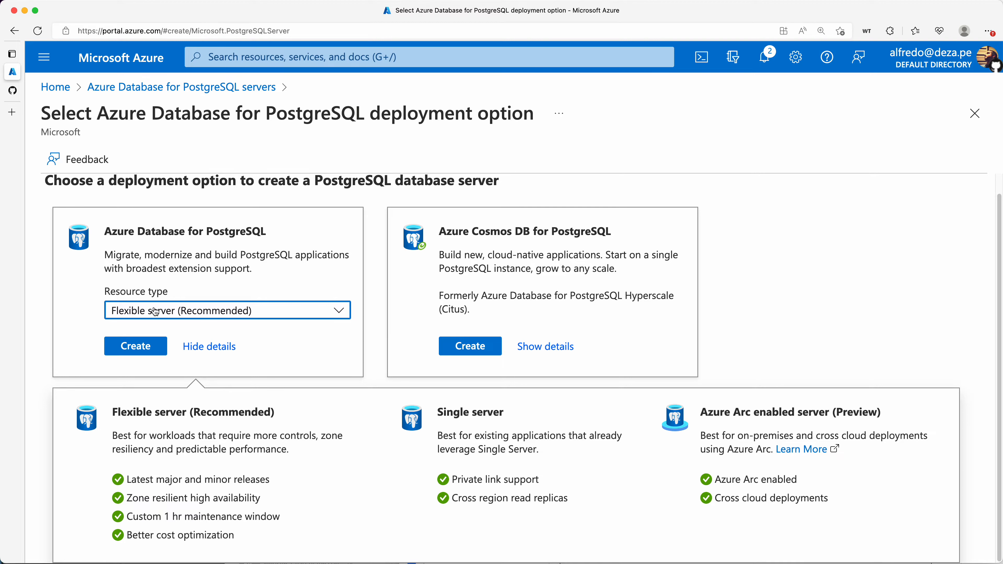
Choose Single server as the PostgreSQL resource type and start creating it
click(338, 313)
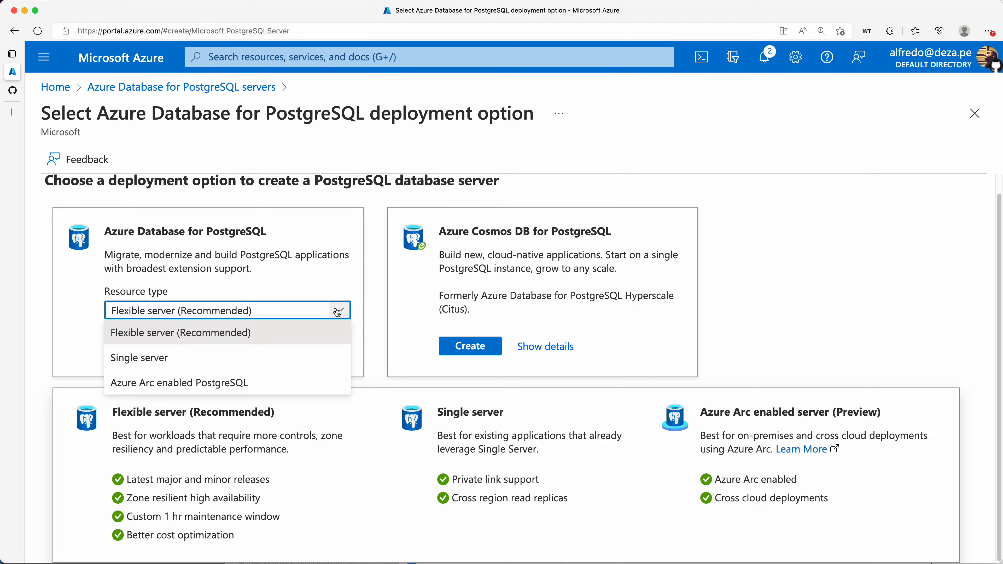
click(176, 359)
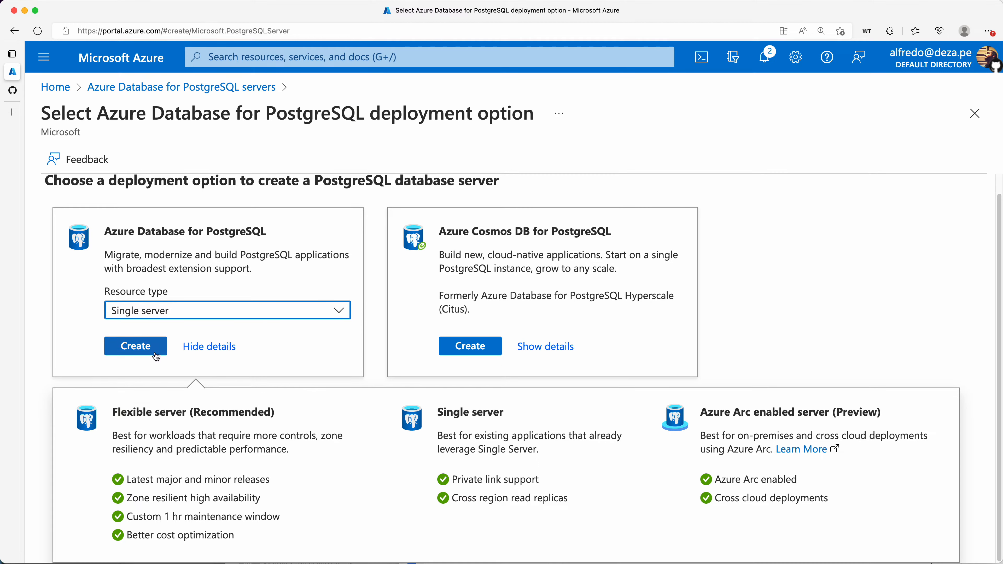
click(136, 346)
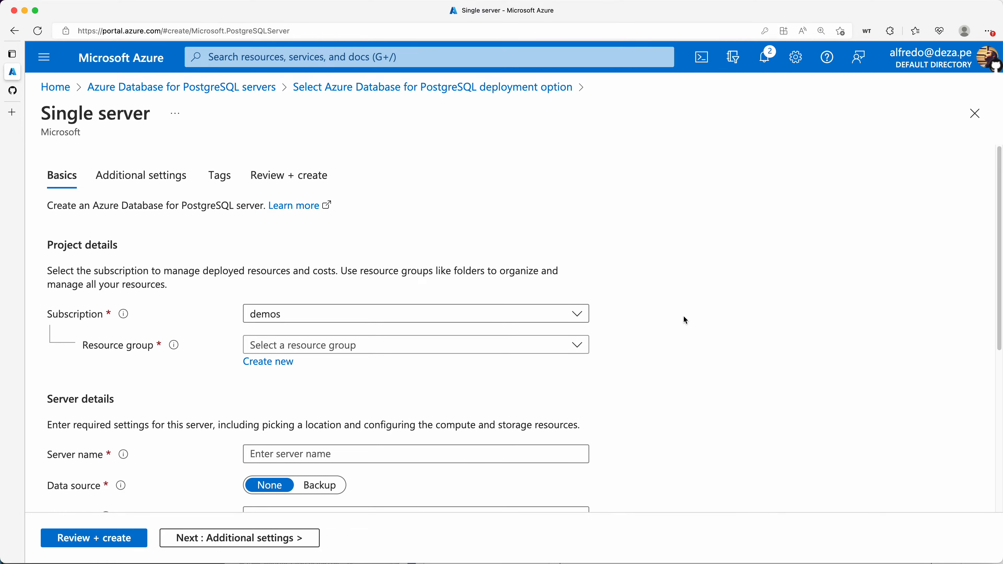
Create a new resource group named demo-postgresql
scroll(662, 338, down, 2)
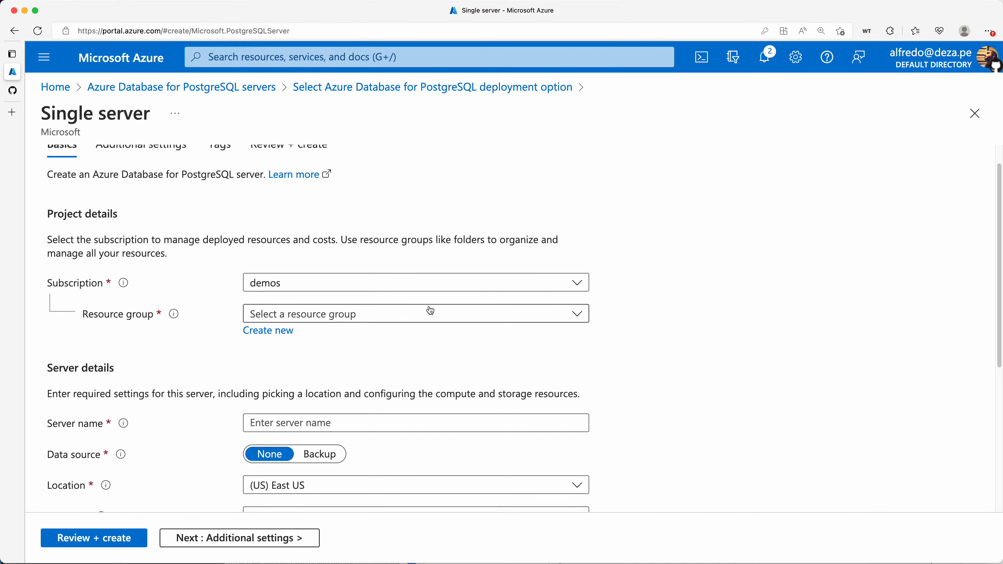
click(274, 331)
text(demo-)
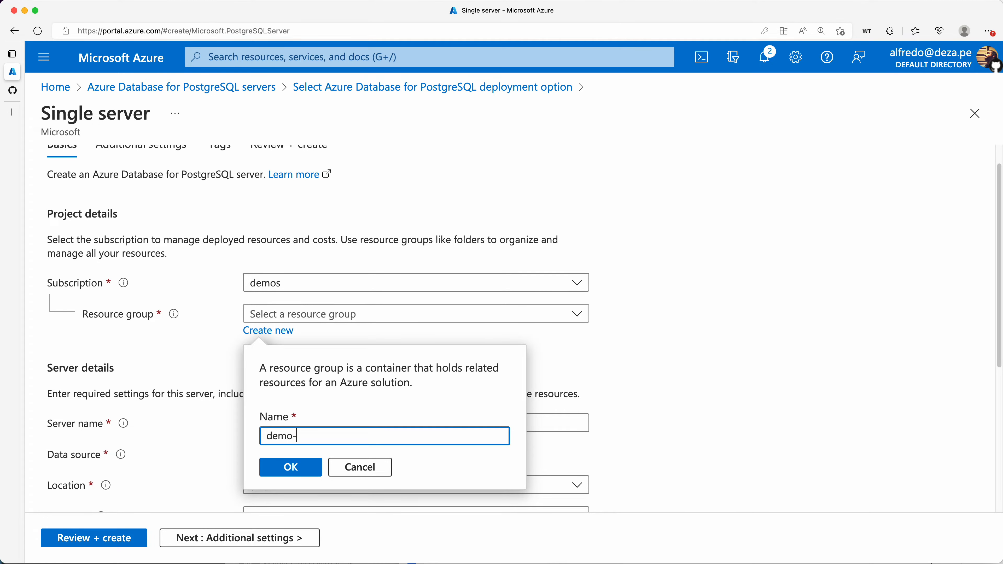
text(postgresql)
drag(298, 441, 262, 437)
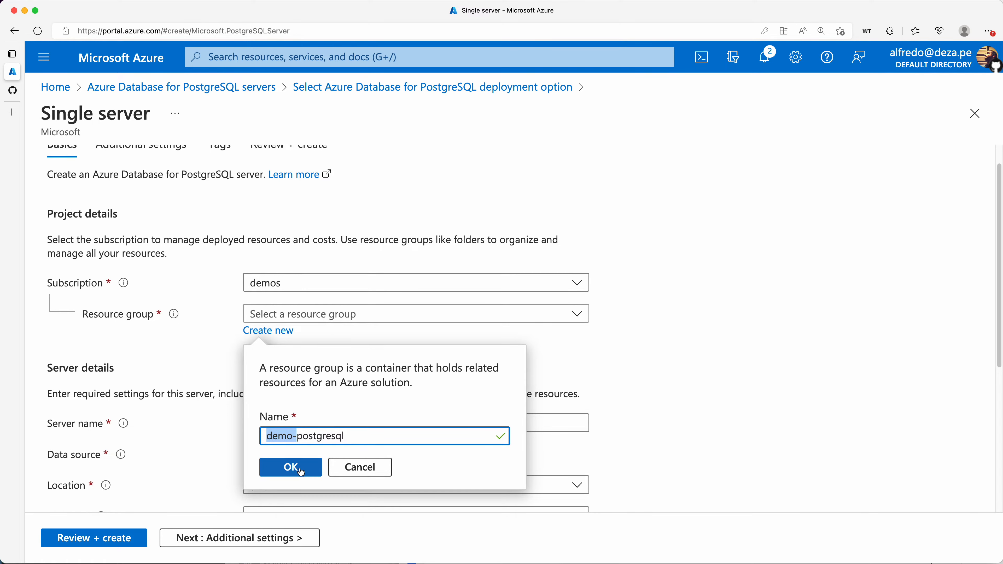
Confirm the demo-postgresql group and enter a server name ending in '-demo' that passes all checks
click(291, 470)
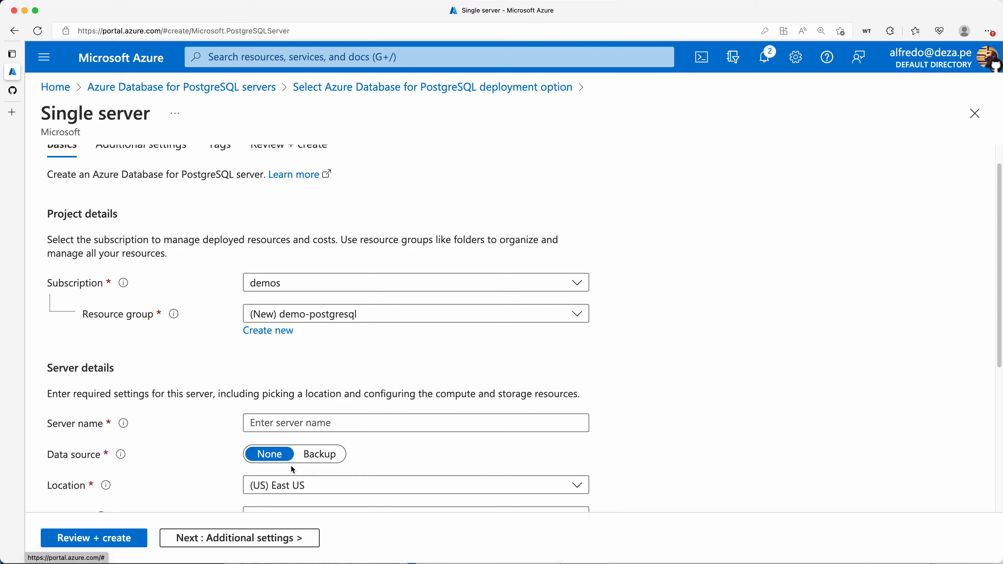
click(362, 423)
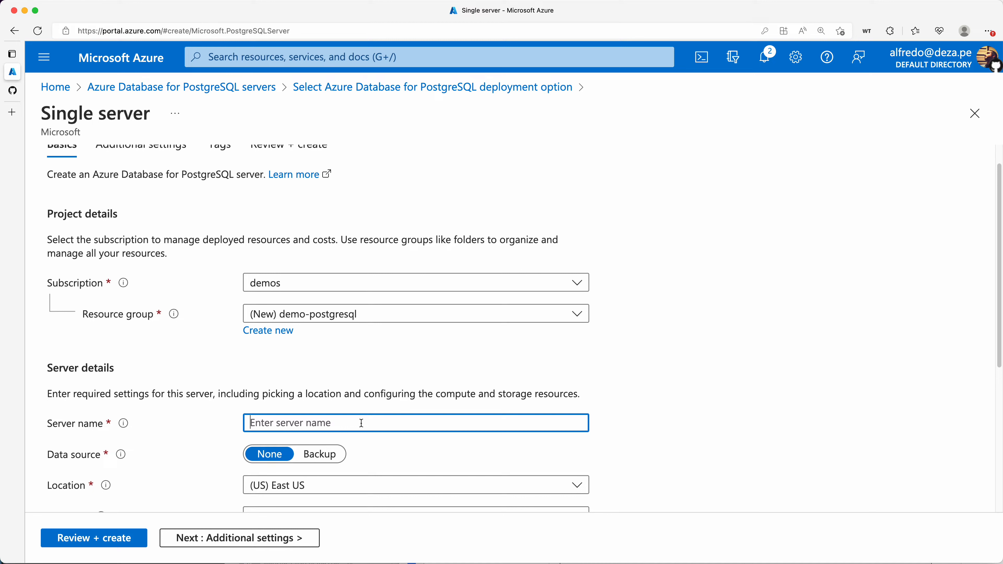
text(alfredo-demo)
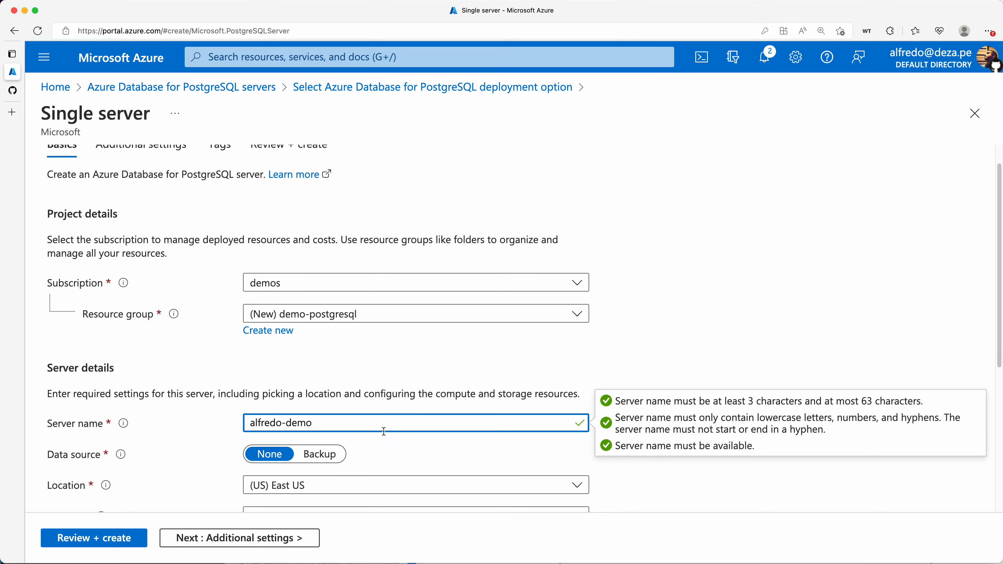
key(super+a)
text(demo)
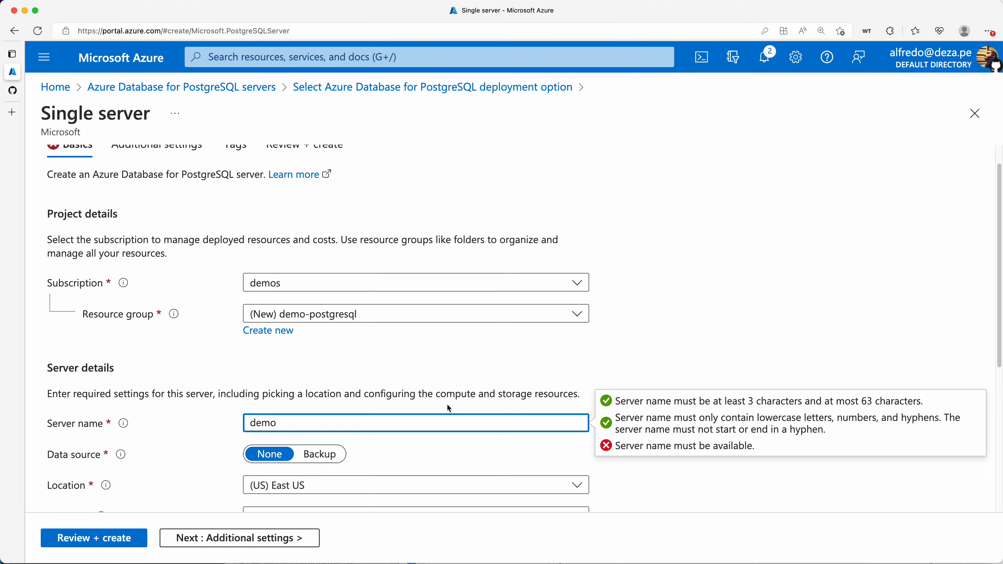
double_click(459, 415)
text(alfredo-demo)
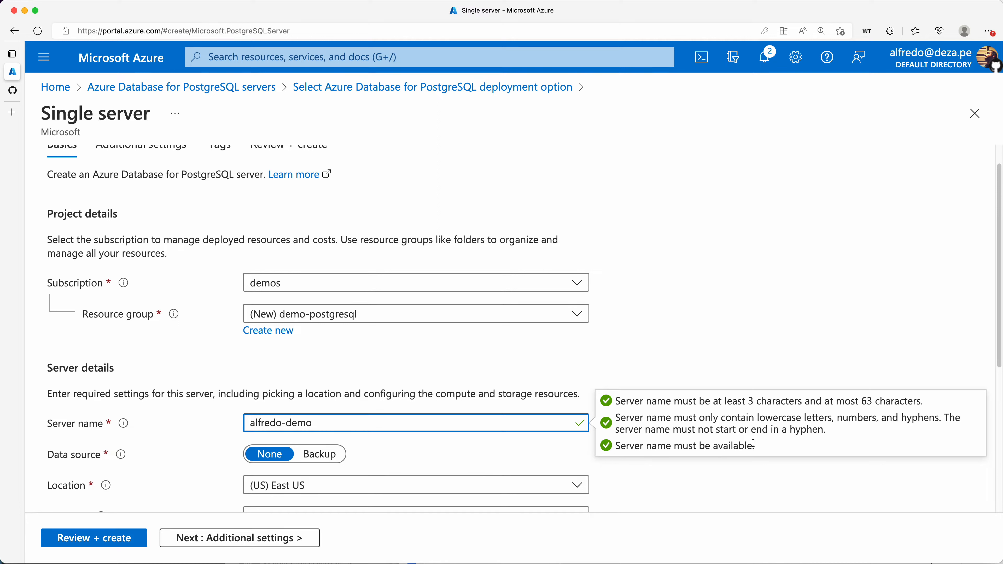
drag(759, 446, 605, 401)
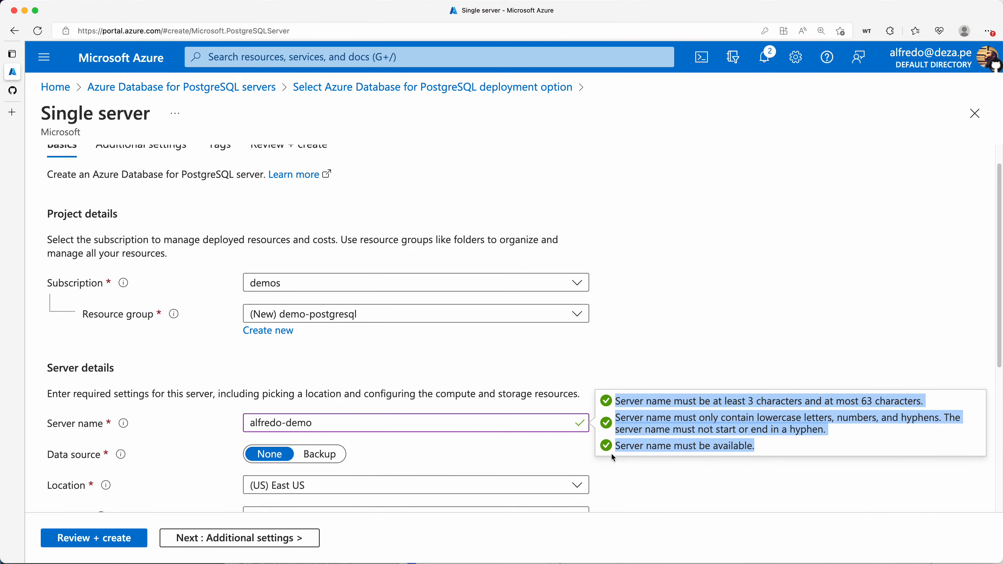
scroll(375, 358, down, 2)
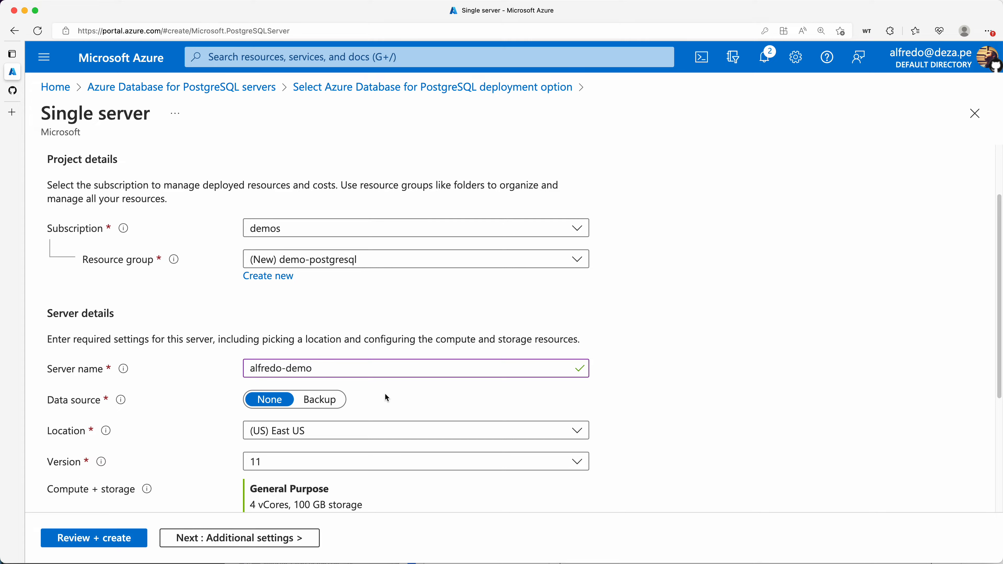
scroll(509, 399, down, 3)
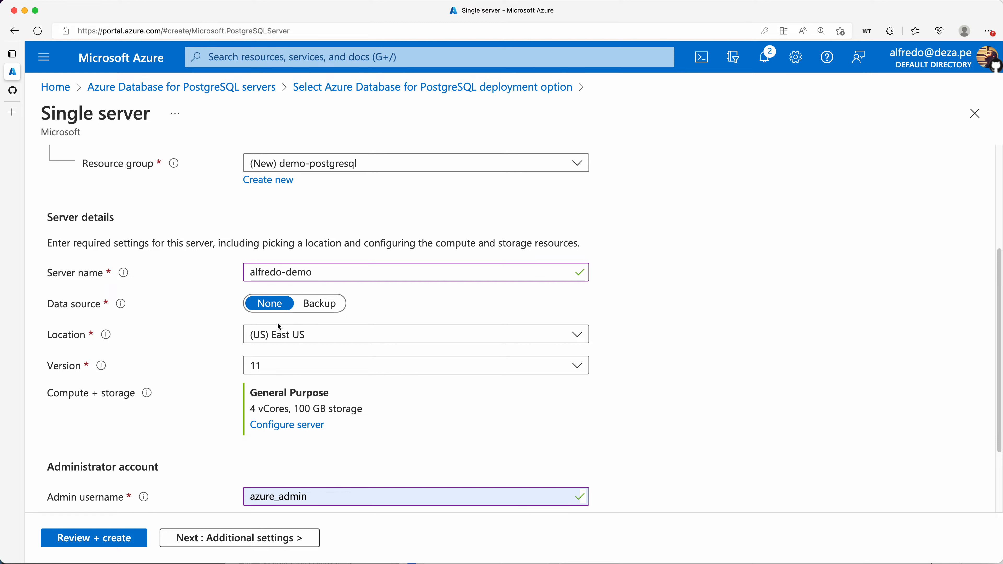
click(577, 337)
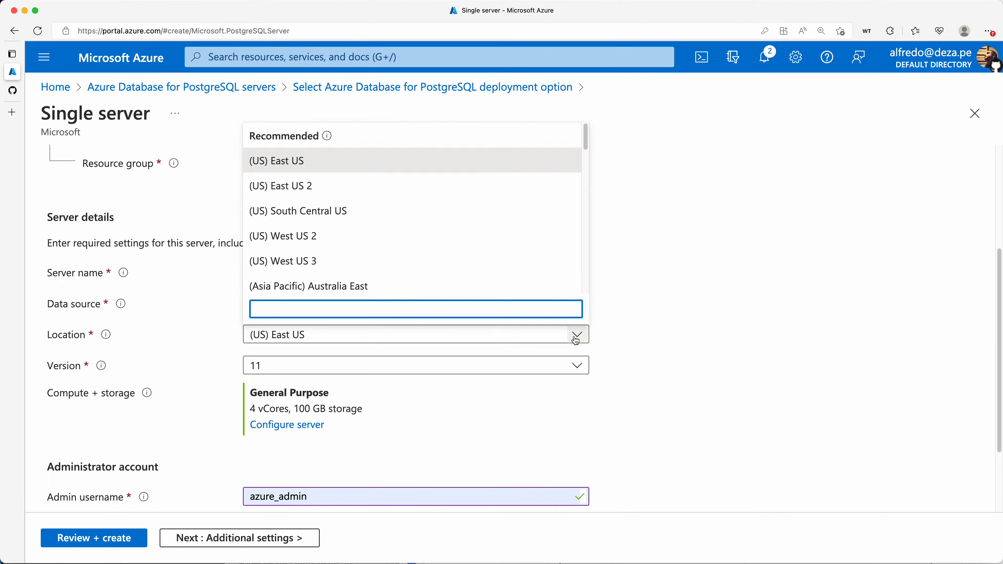
click(284, 194)
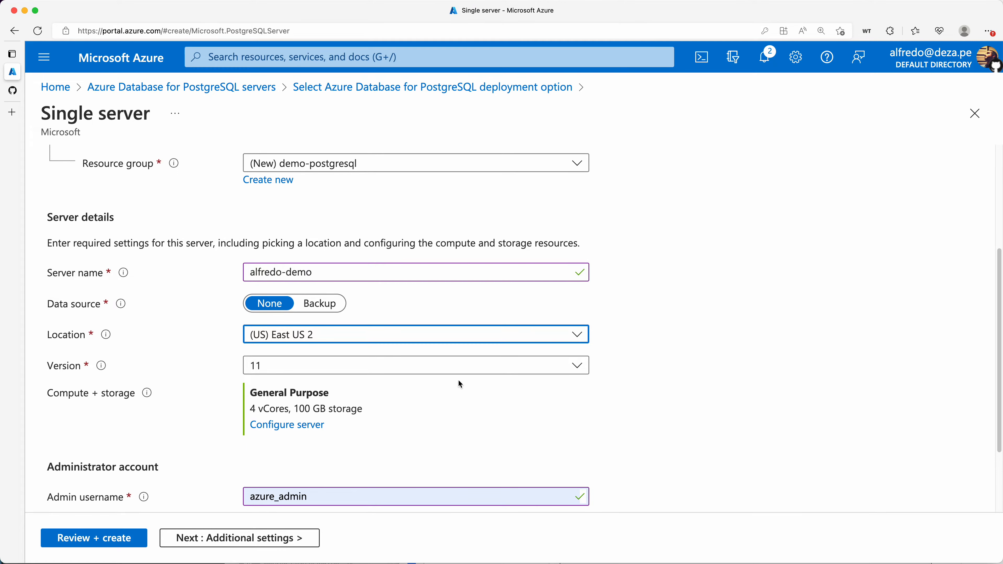
click(285, 341)
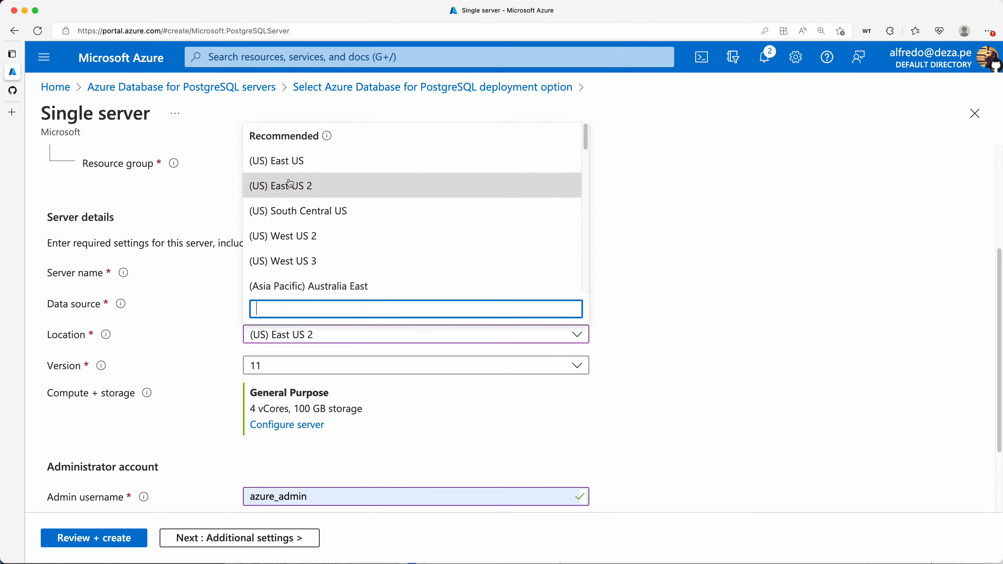
click(294, 171)
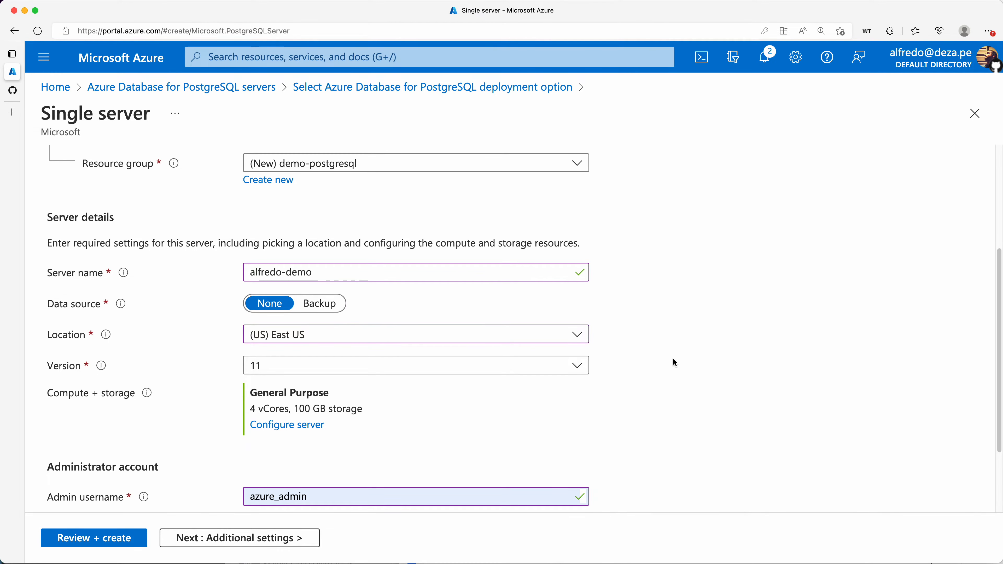
scroll(685, 424, down, 3)
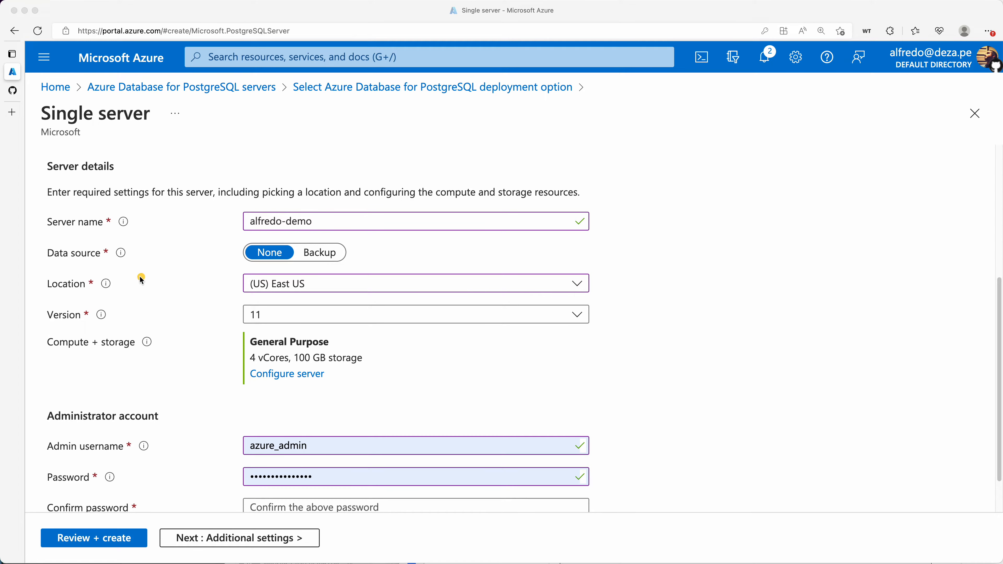
Delete the preset azure_admin value from the Admin username field
mouse_move(140, 276)
mouse_down()
mouse_move(38, 287)
mouse_move(132, 283)
mouse_up()
key(Escape)
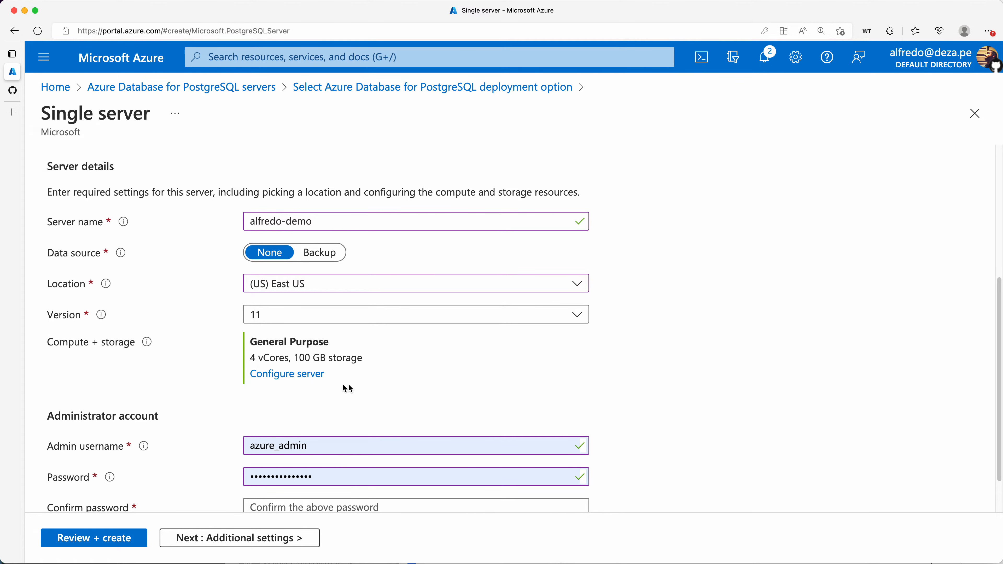
scroll(542, 385, down, 2)
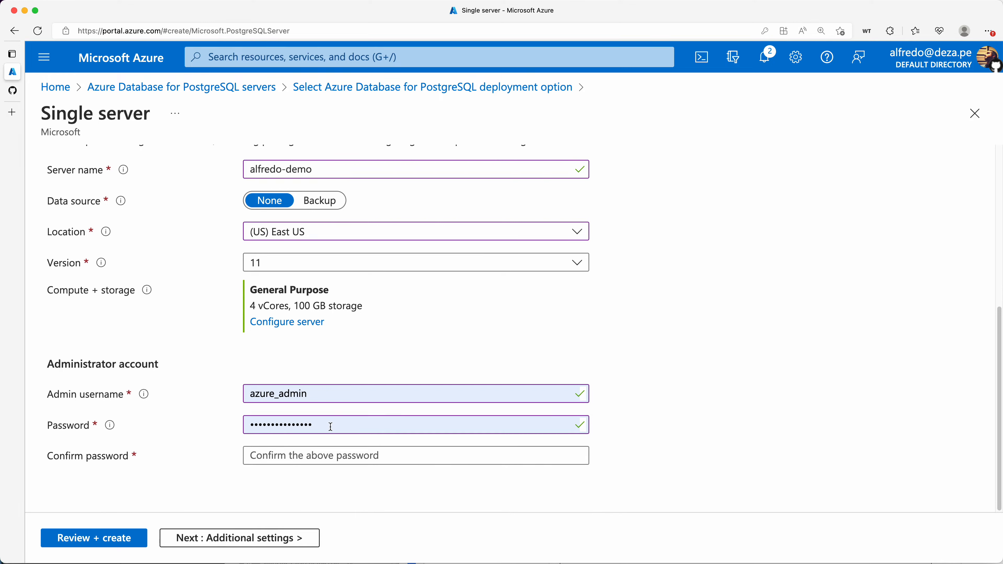
click(321, 396)
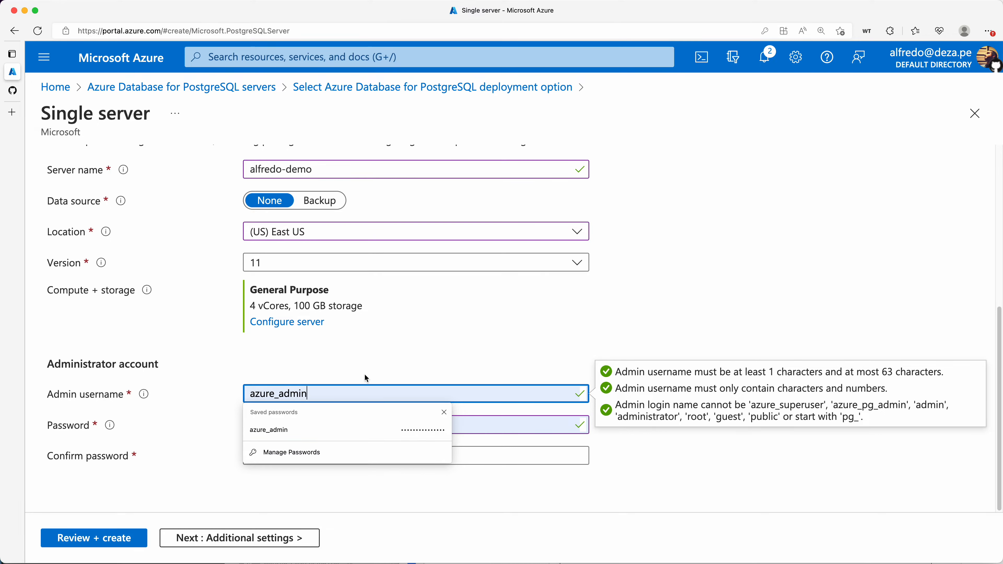
click(371, 374)
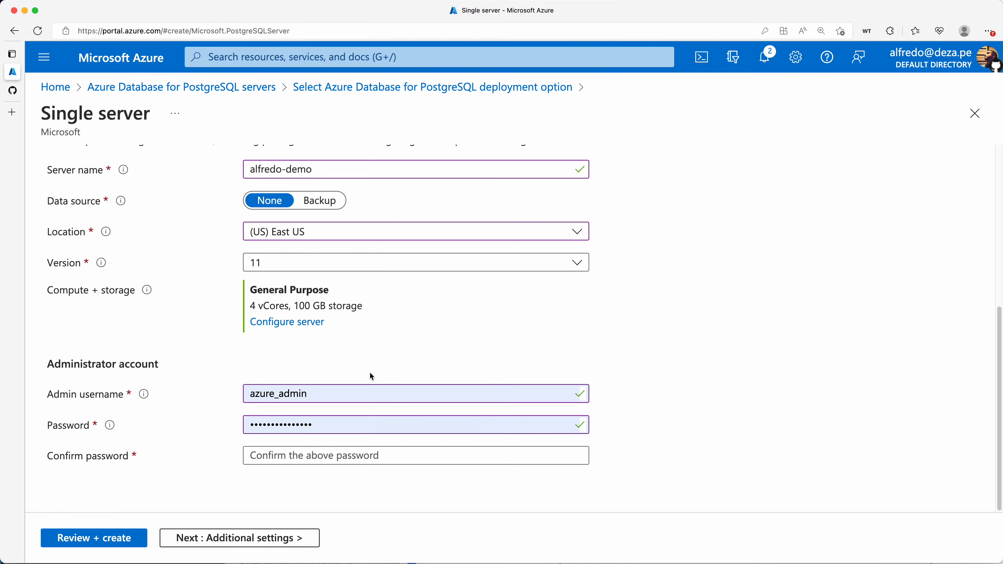
click(374, 397)
key(super+a)
key(BackSpace)
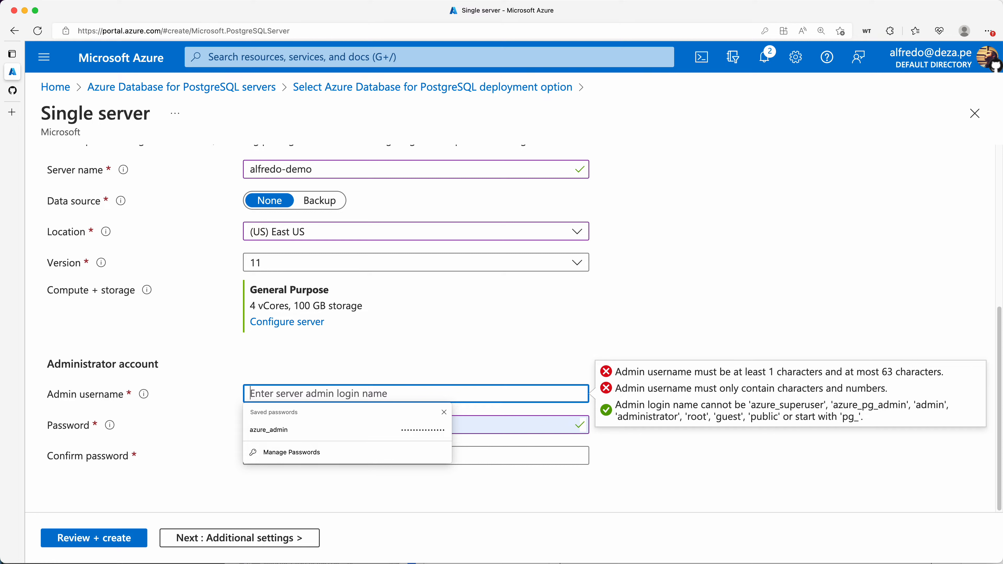
Set the admin username to the user's first name and replace the saved password with a new one
text(alfredo)
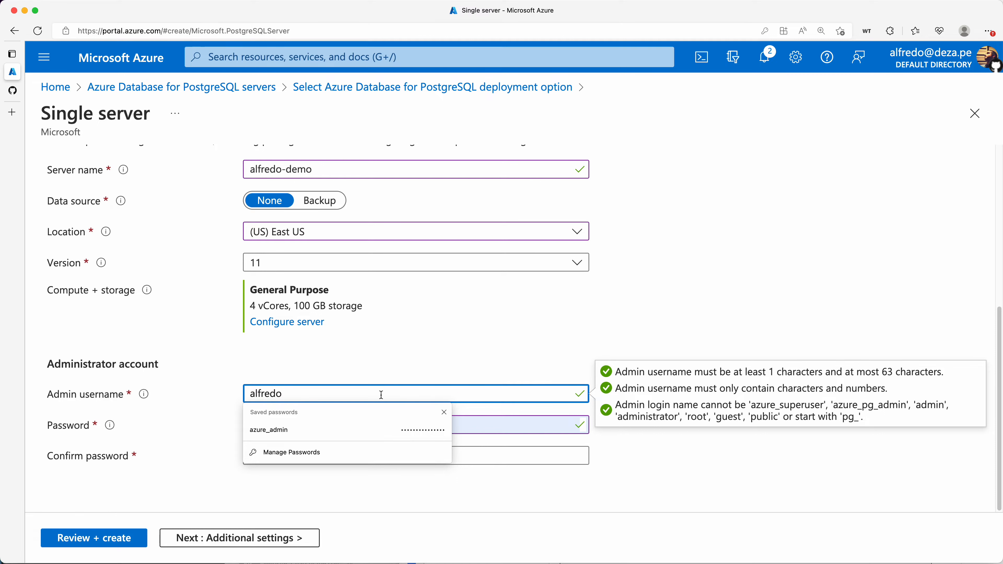
click(358, 423)
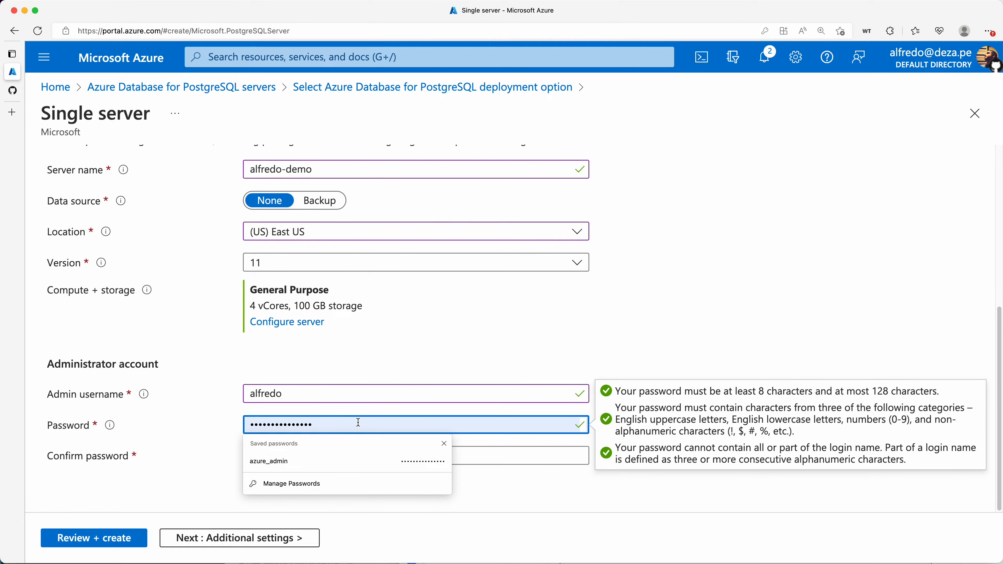
double_click(358, 423)
key(BackSpace)
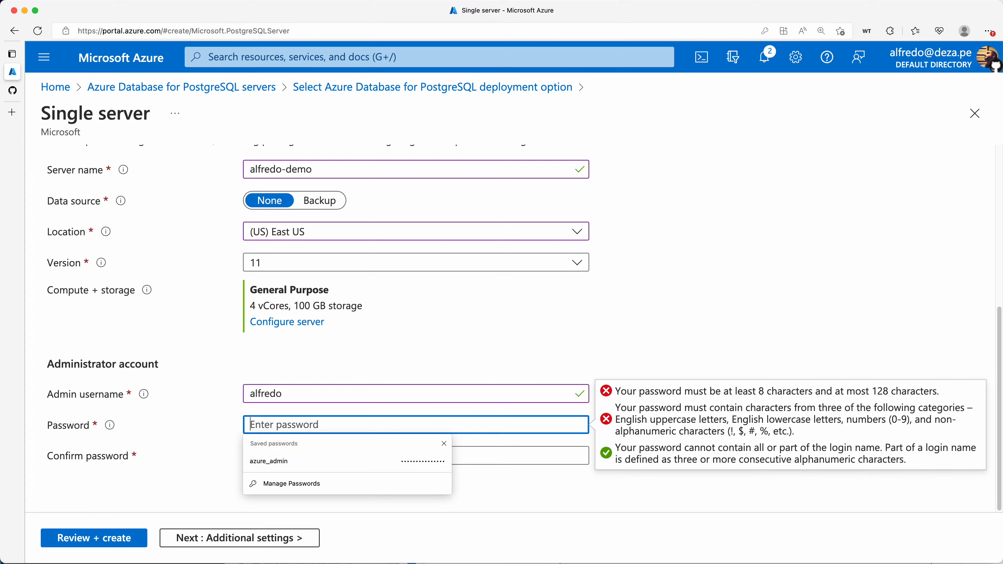
text(Pa•••••••••••••)
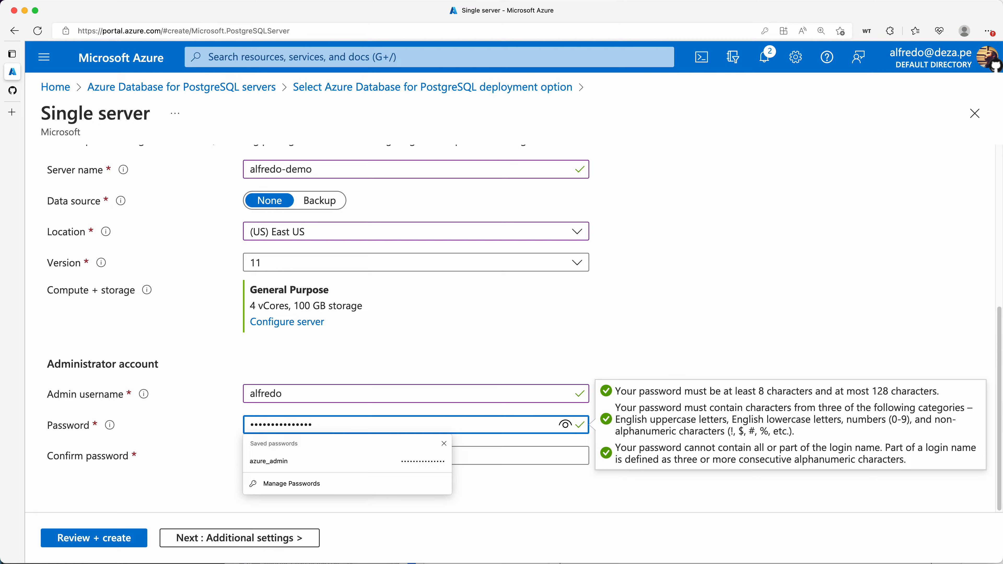
Enter the new password in the Confirm password field
click(437, 365)
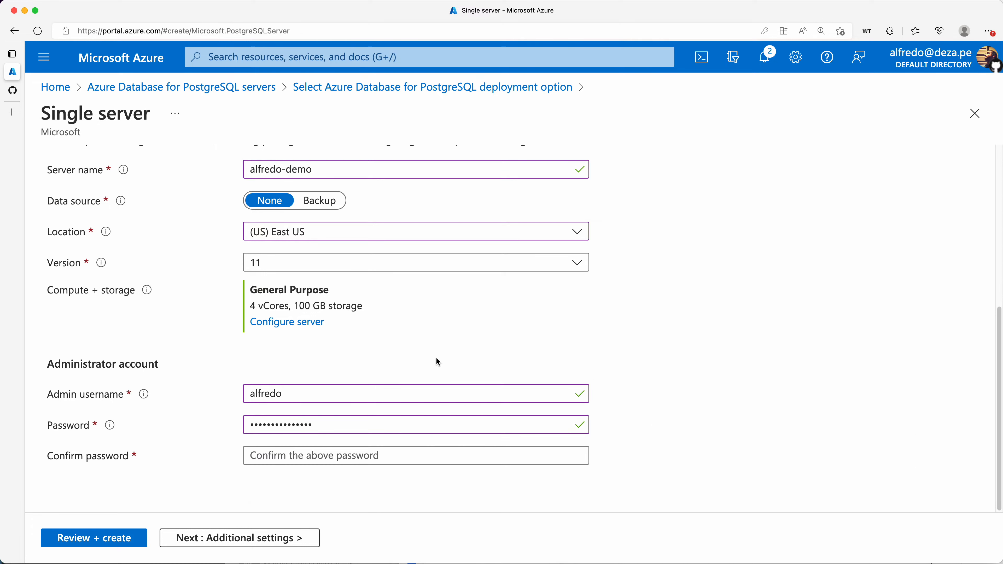
click(404, 453)
text(•)
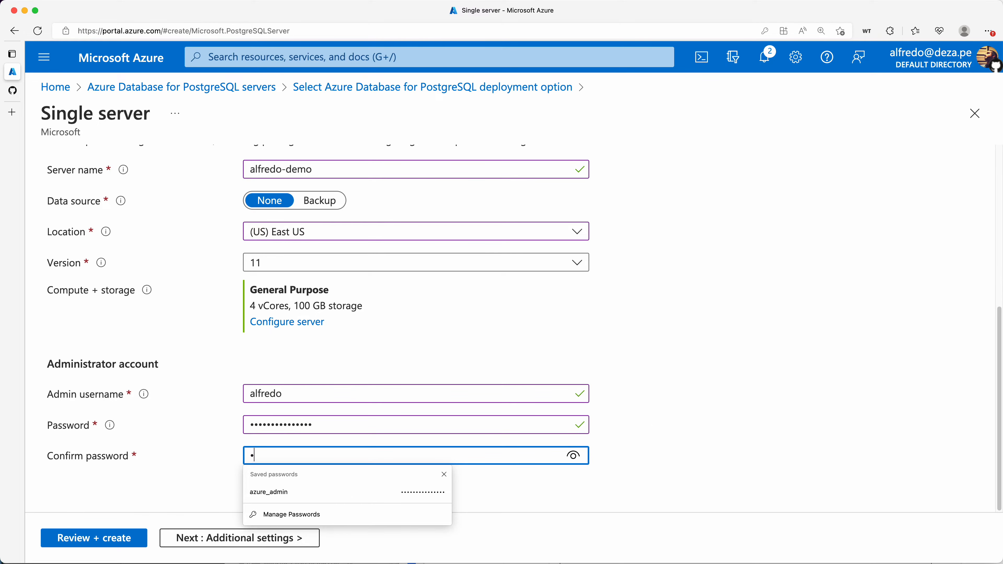
text(•)
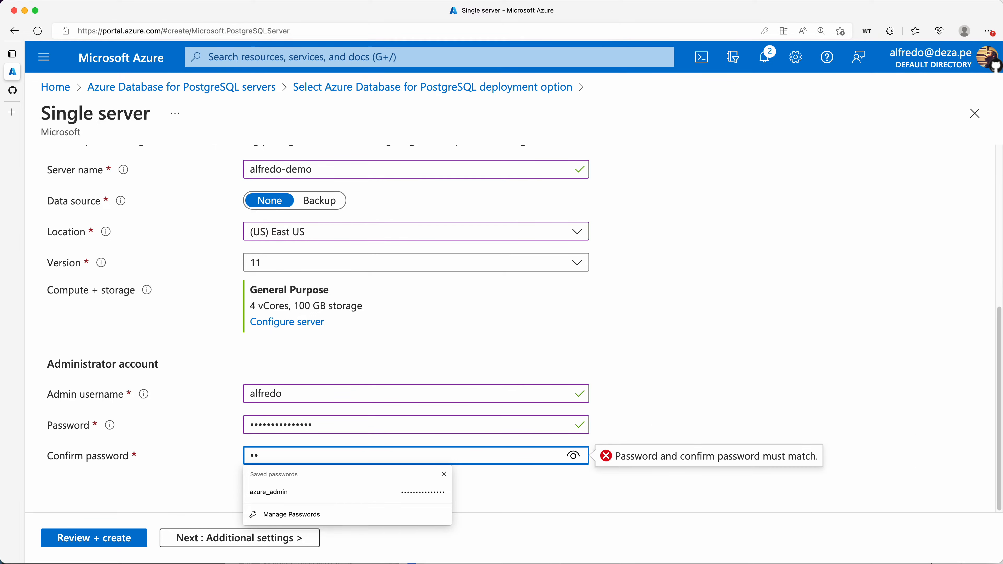
text(••••••••••••••)
click(502, 492)
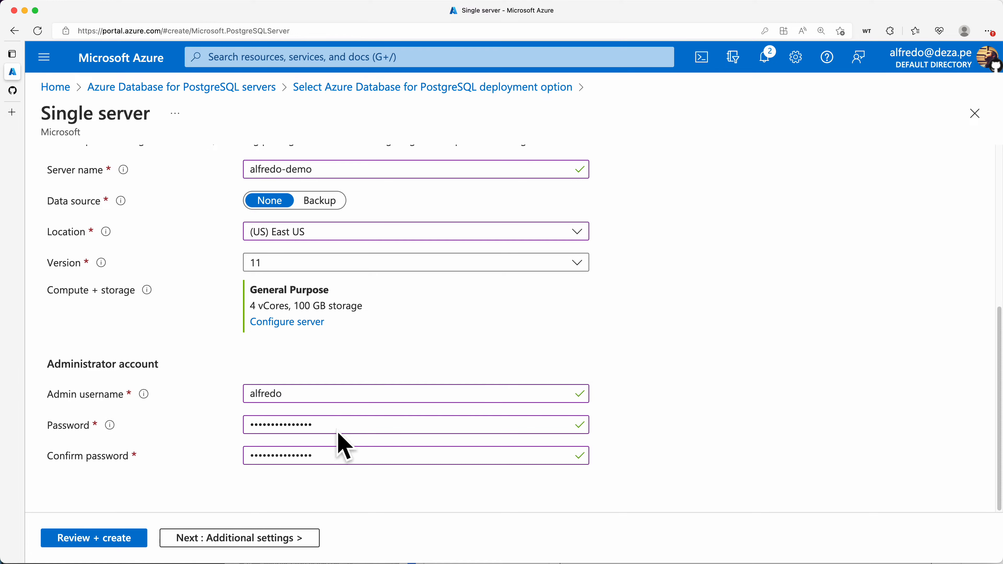
Retype the admin password so it matches the confirmation and passes validation
click(356, 426)
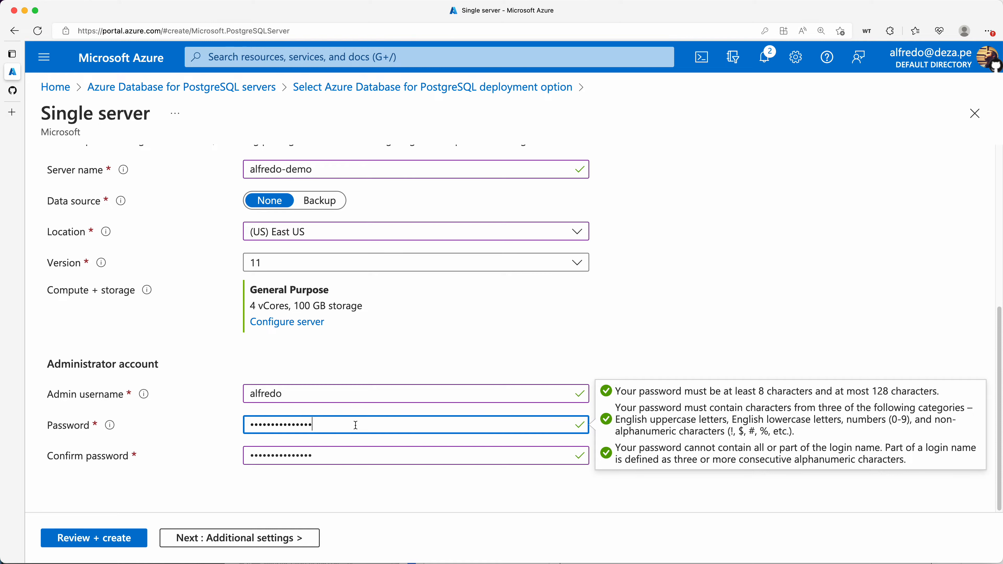
key(super+a)
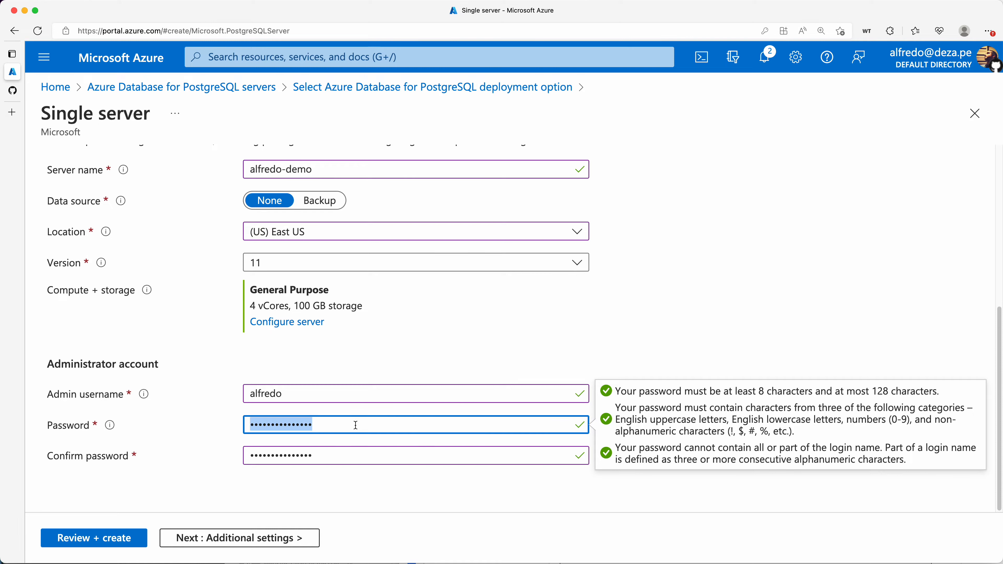
key(BackSpace)
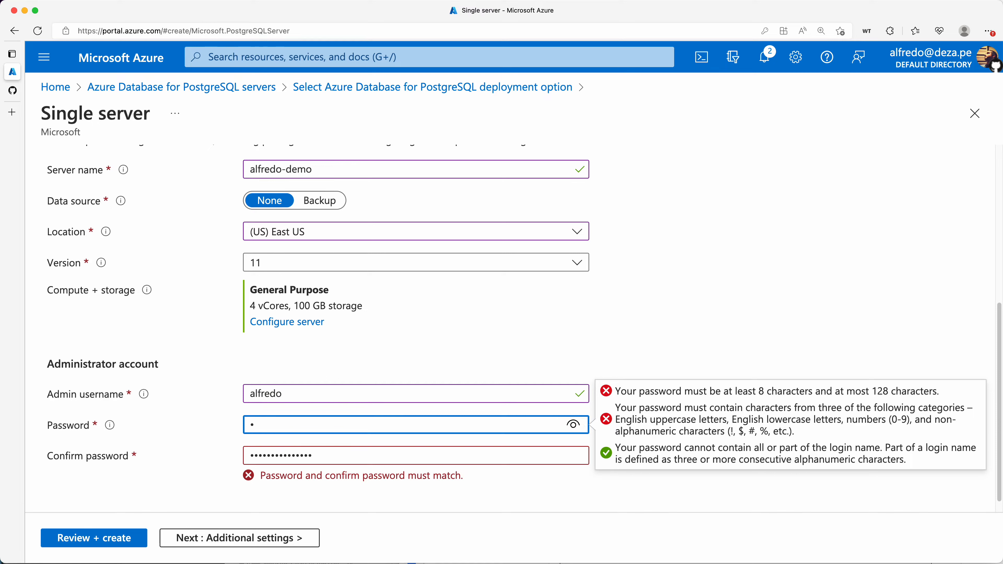
key(BackSpace)
key(BackSpace)
key(BackSpace)
key(BackSpace)
key(BackSpace)
key(BackSpace)
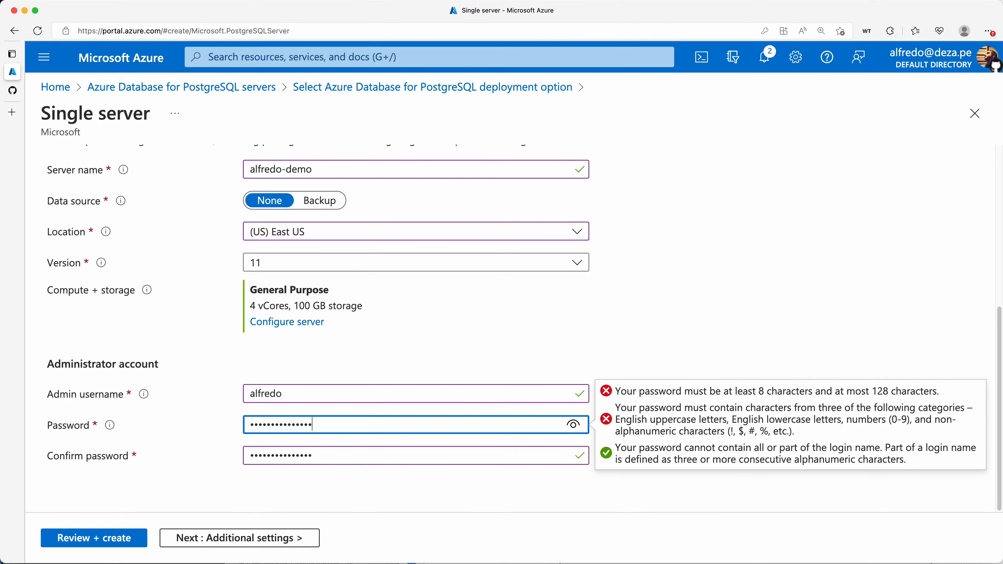
click(382, 481)
click(296, 425)
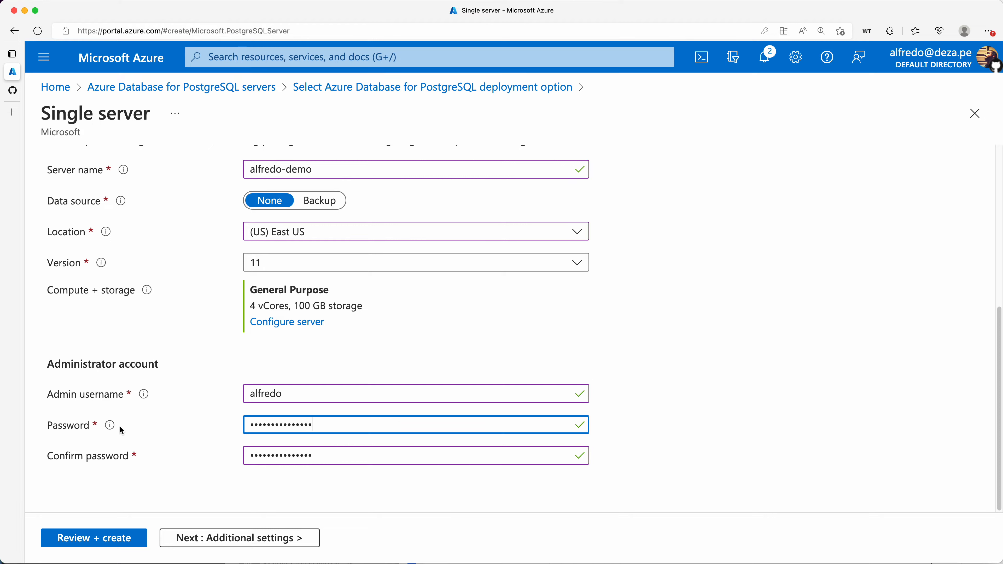
mouse_move(111, 427)
Review the server summary, noting the 267.29 USD monthly estimate and 7-day backup retention
click(107, 548)
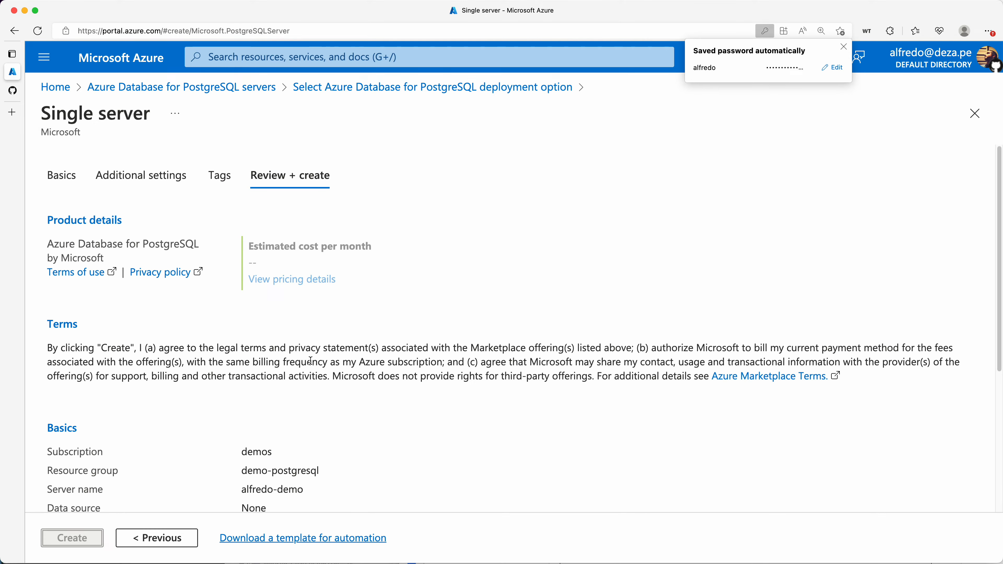
click(844, 46)
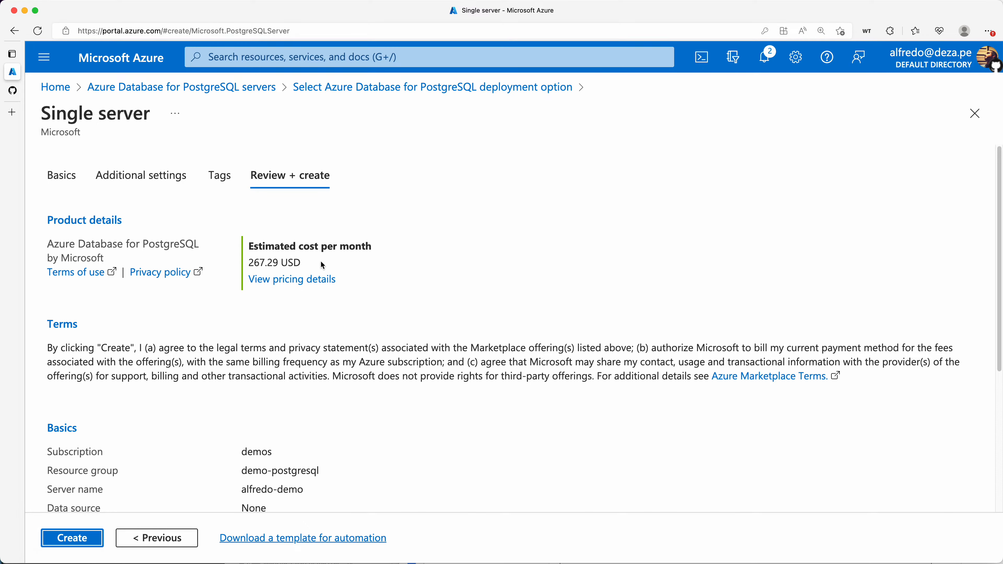
drag(322, 266, 248, 262)
click(358, 339)
scroll(363, 392, down, 3)
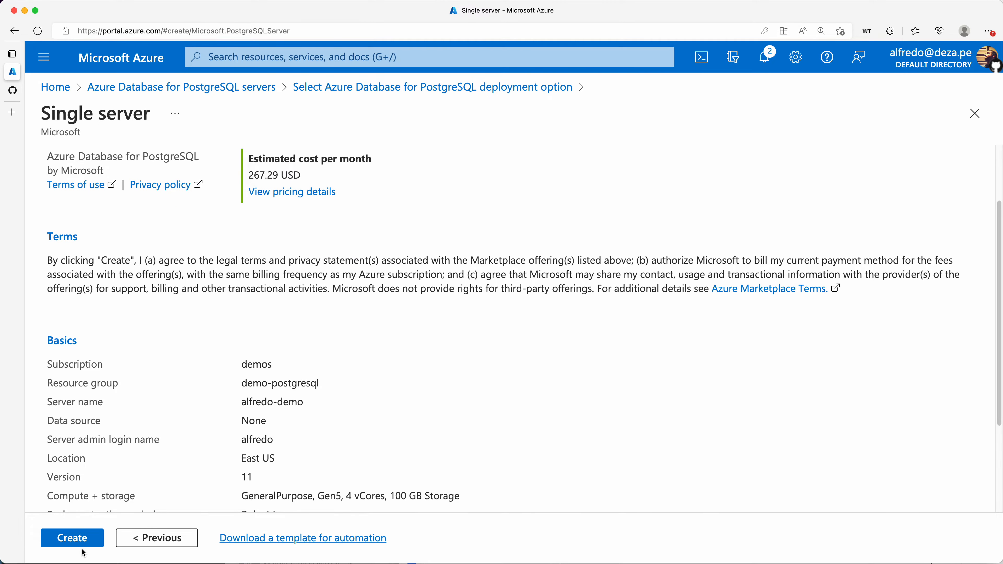
scroll(170, 452, down, 3)
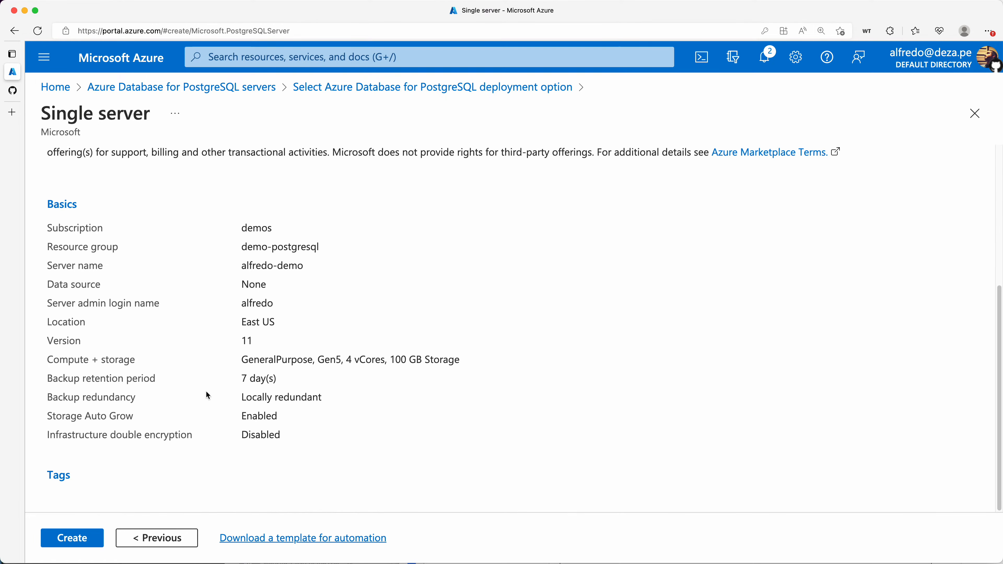
Create the PostgreSQL server to start its deployment, then switch to the Codespace
click(84, 541)
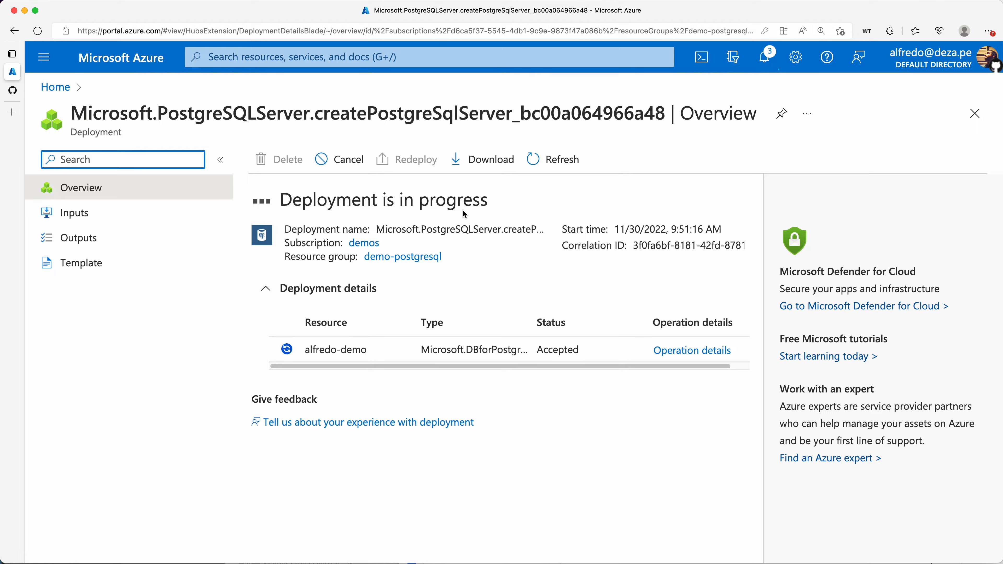
click(12, 91)
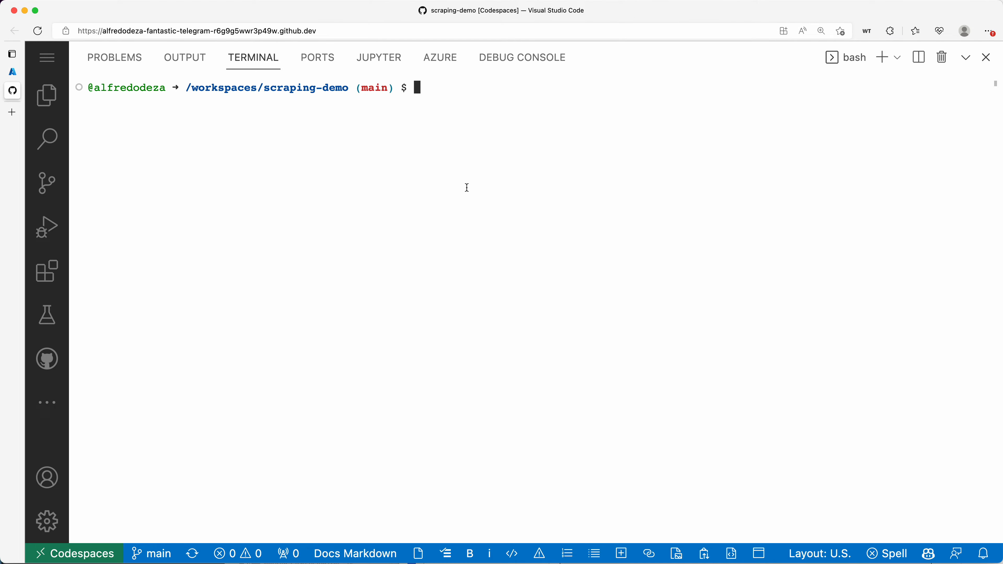
In the Codespace terminal, run clear, ls and top, quit top, and clear again
text(clear)
key(Return)
text(ls)
key(Return)
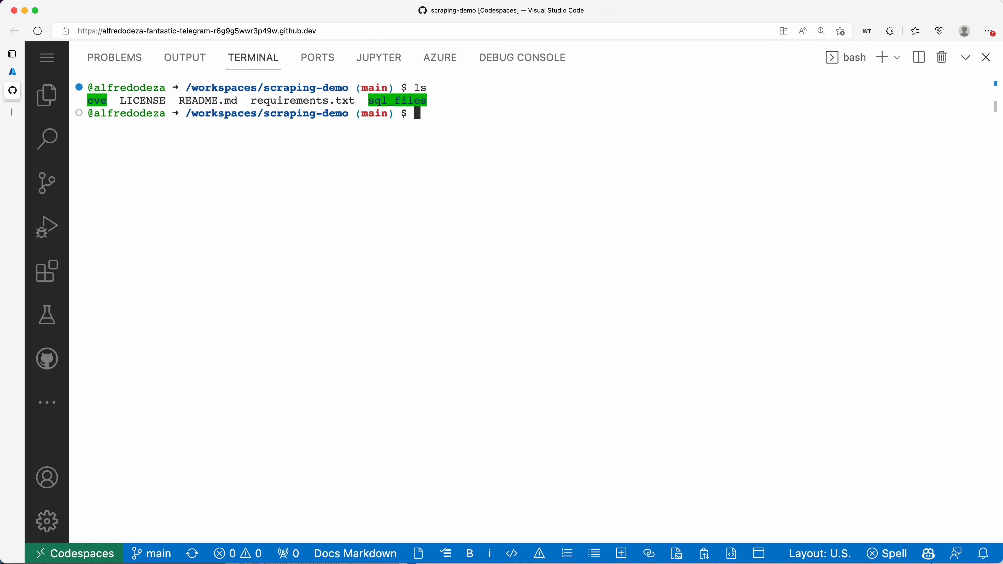
text(top)
key(Return)
text(q)
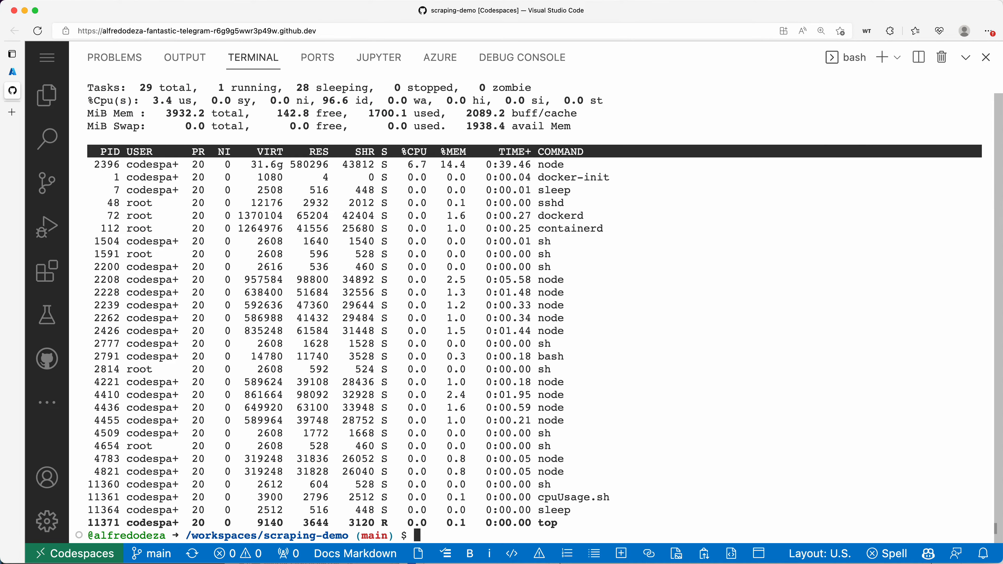
text(clear)
key(Return)
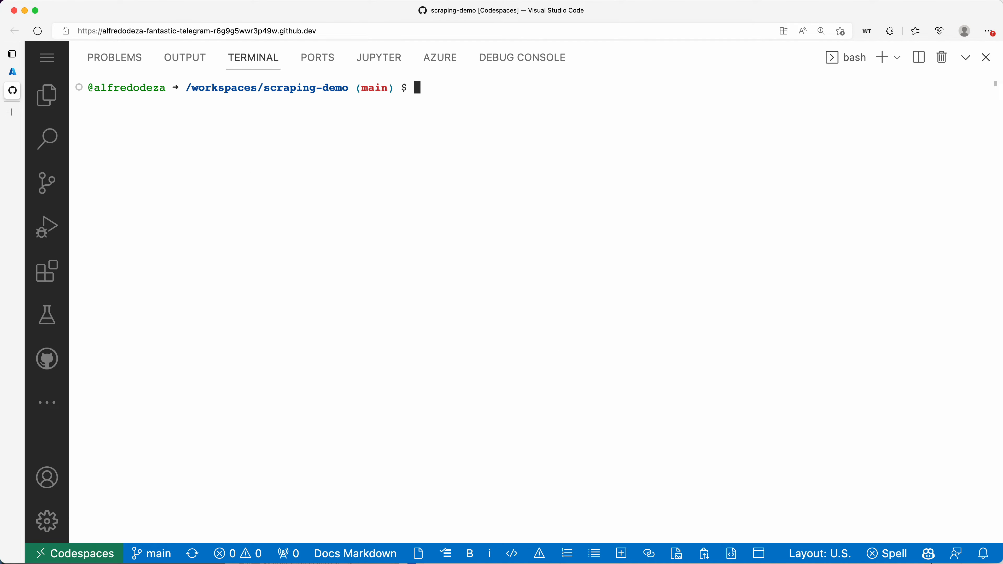
key(ctrl+Tab)
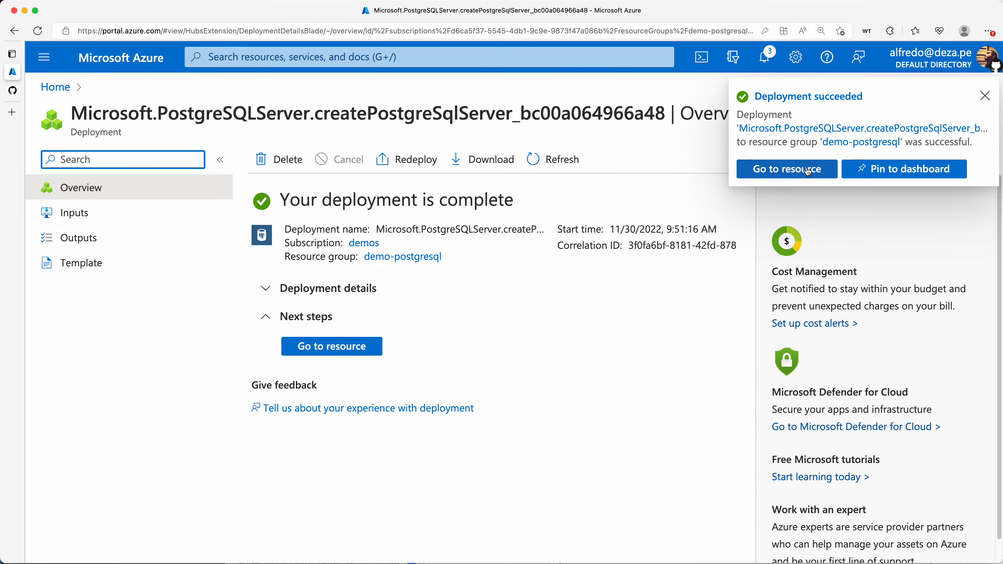
Open the deployed alfredo-demo PostgreSQL server and show its Connection strings page
click(808, 170)
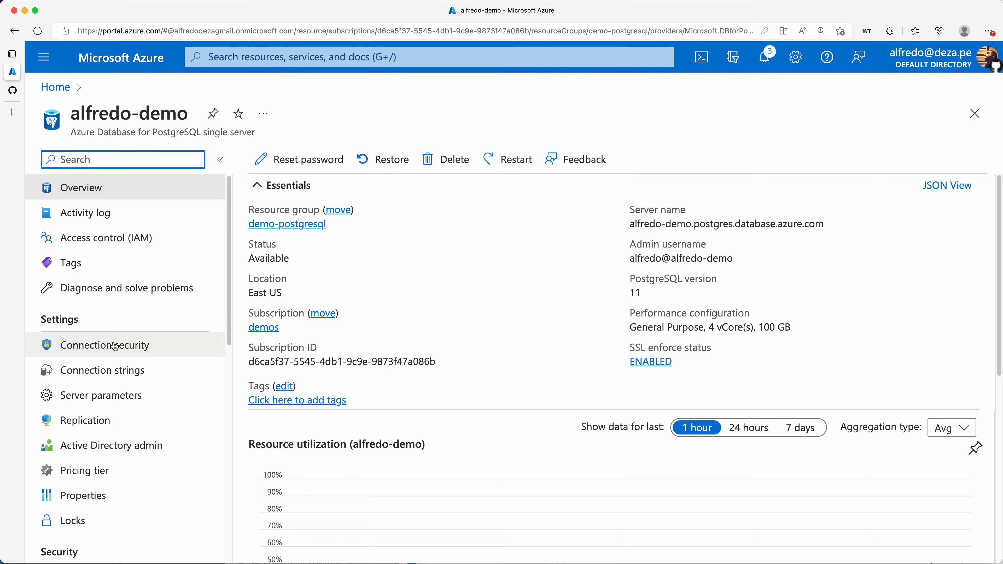
scroll(136, 346, down, 1)
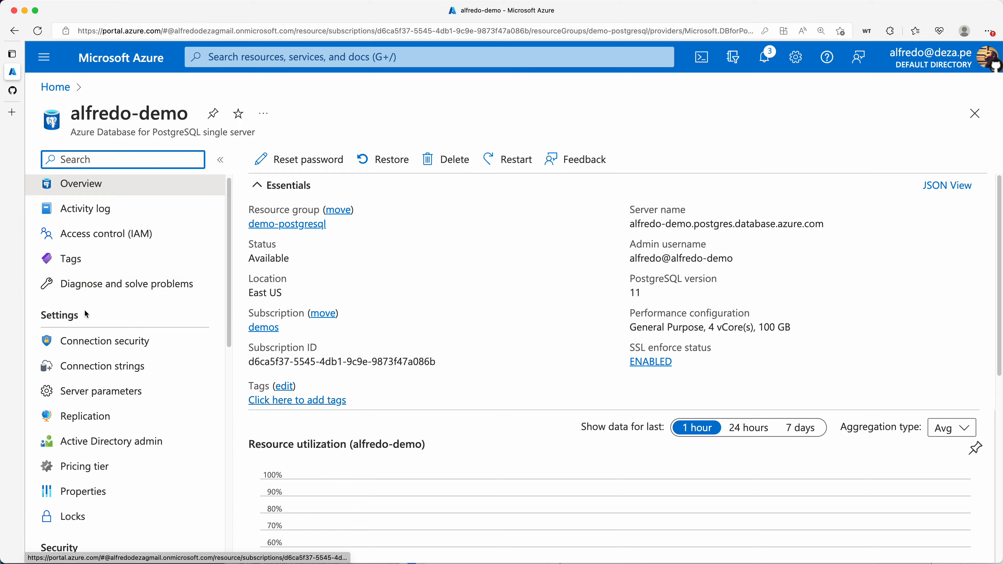
mouse_move(122, 309)
mouse_down()
mouse_move(49, 309)
mouse_move(30, 481)
mouse_move(136, 496)
mouse_up()
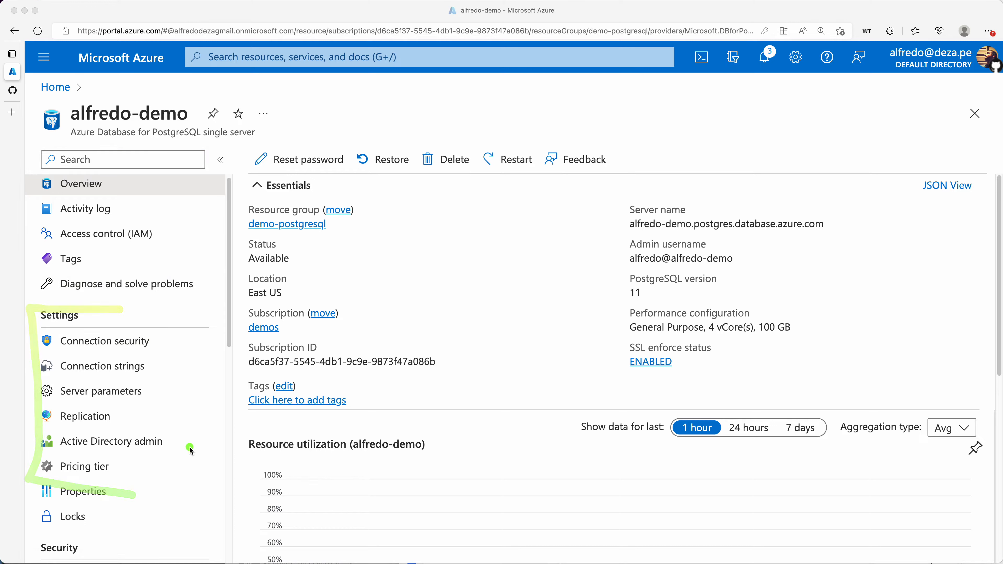
click(104, 373)
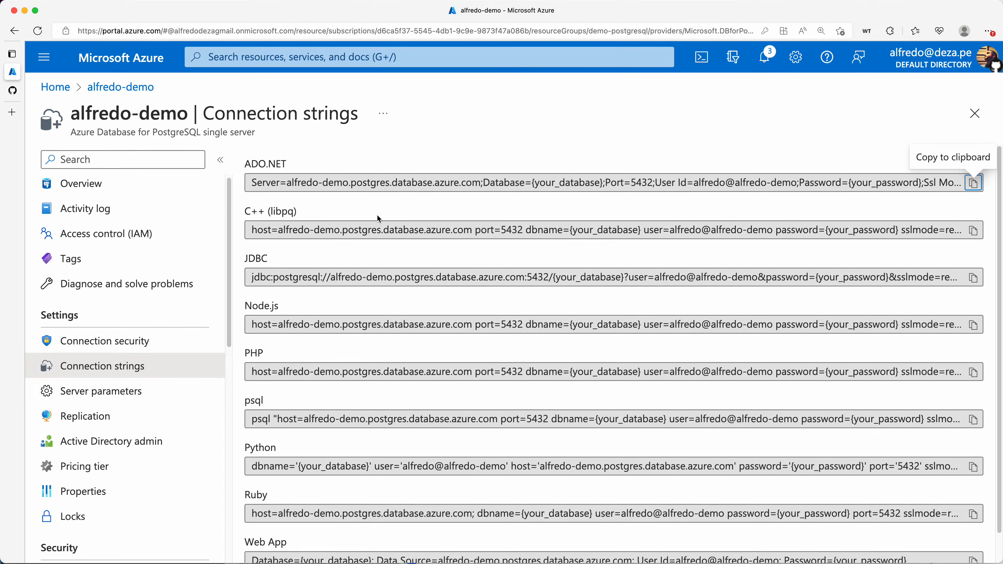
scroll(379, 217, down, 2)
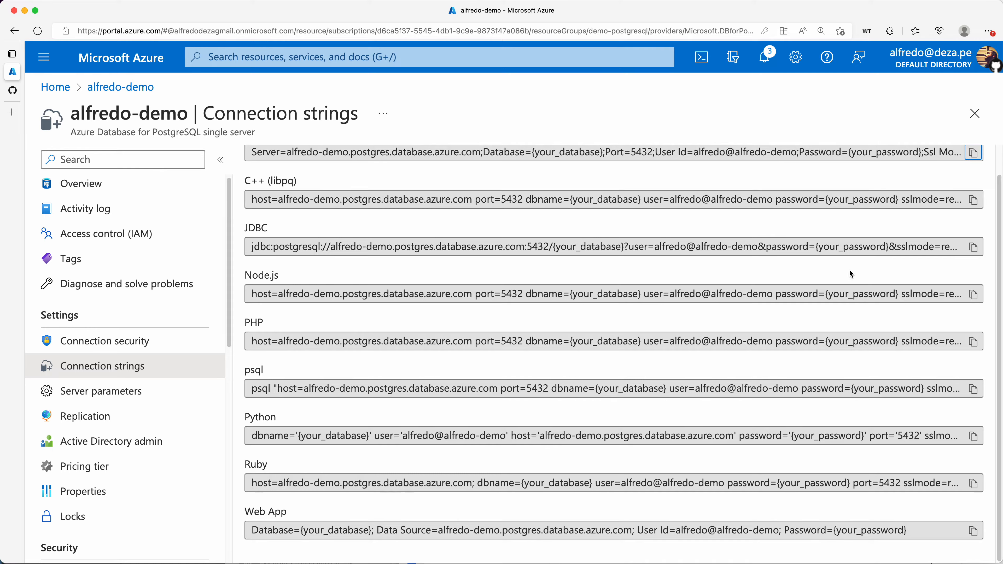
scroll(889, 237, up, 2)
click(975, 187)
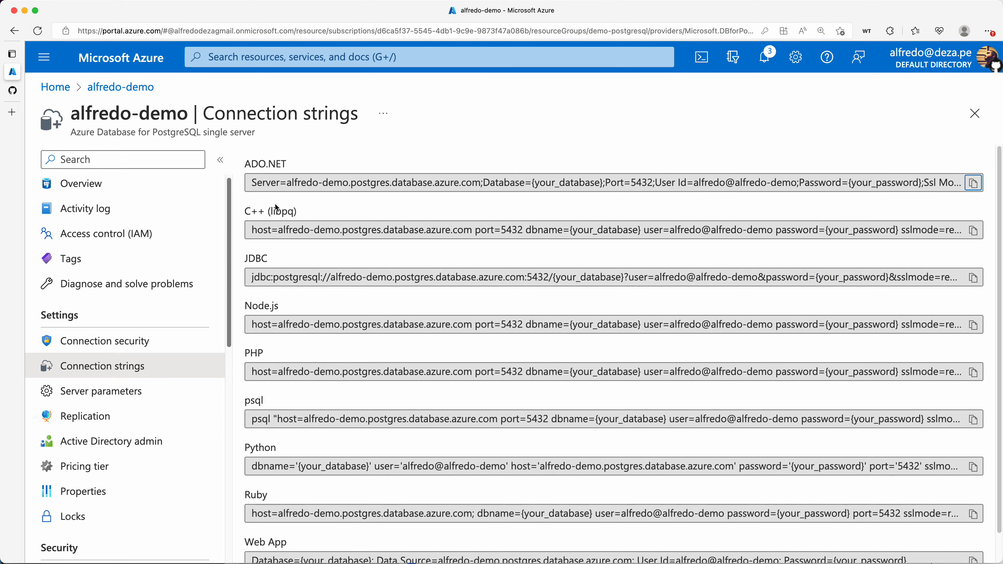
scroll(297, 256, down, 2)
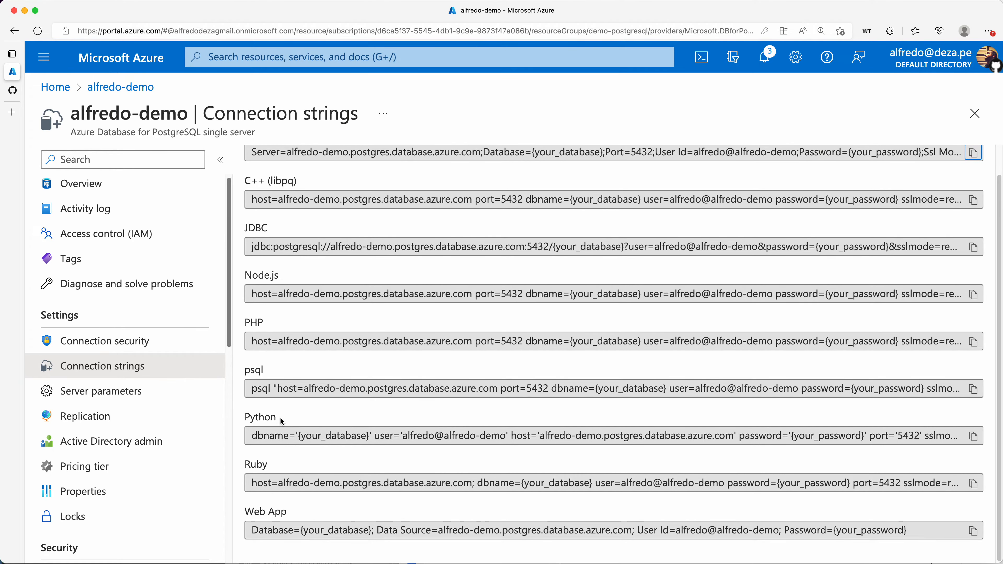
drag(278, 417, 242, 418)
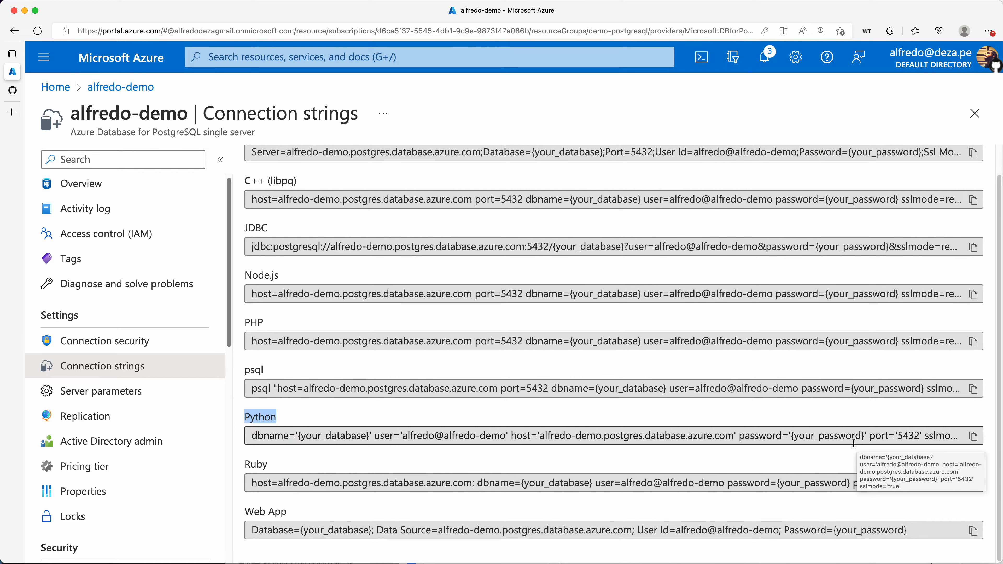
click(294, 418)
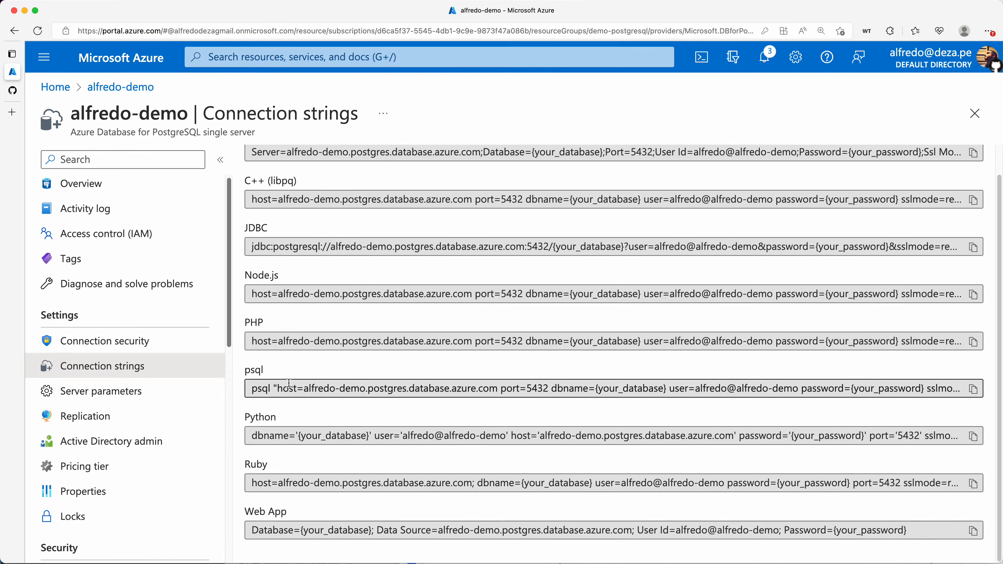
key(ctrl+a)
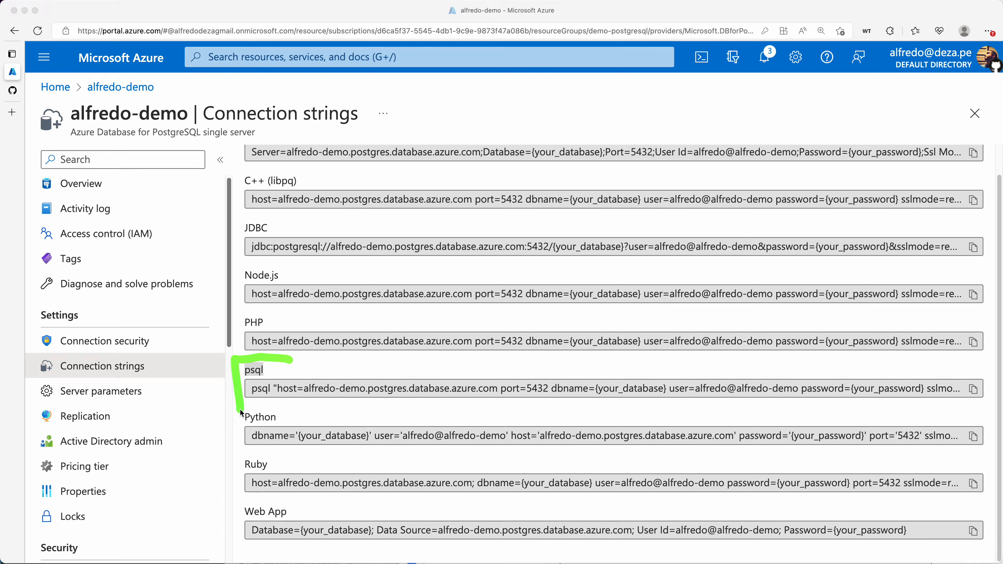
drag(240, 410, 386, 413)
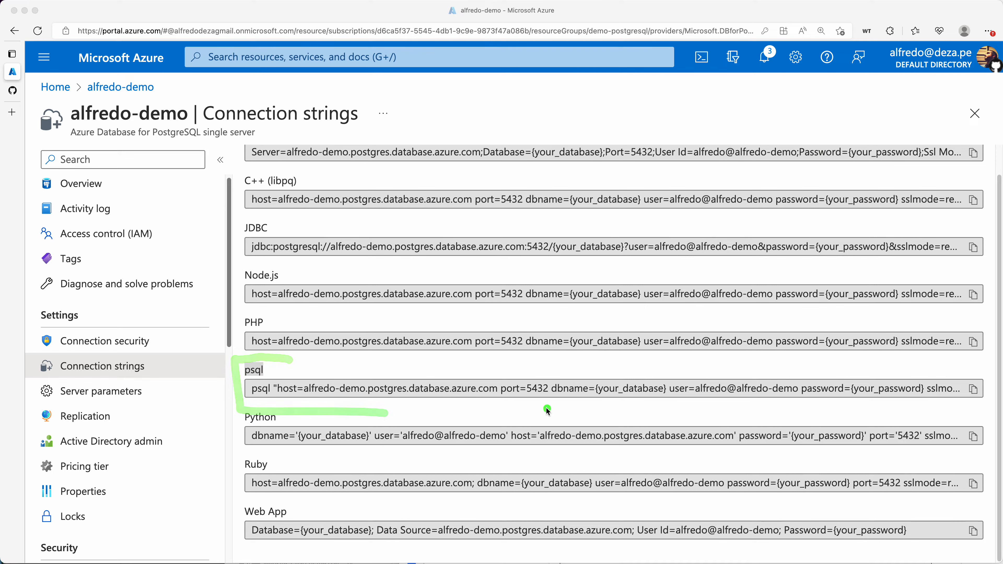
key(Escape)
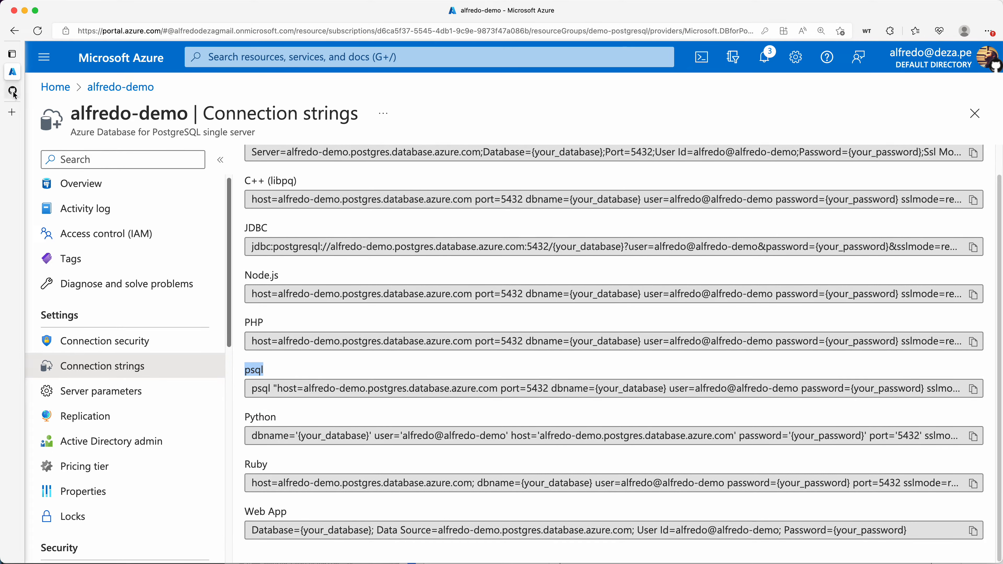
Show the Codespace's OS release with cat /etc/os-release, confirming Ubuntu 20.04
click(12, 91)
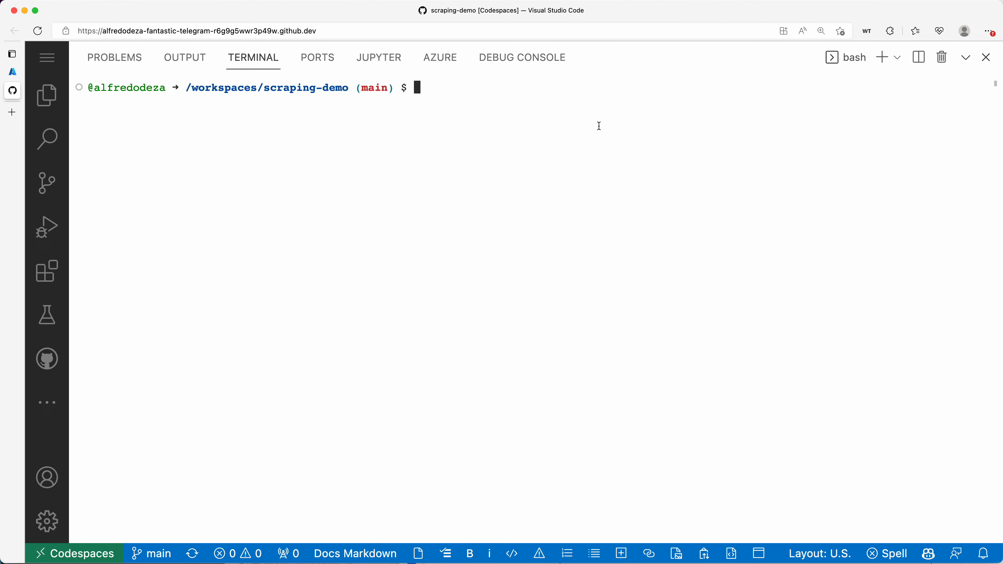
text(cat /etc/os-release)
key(Return)
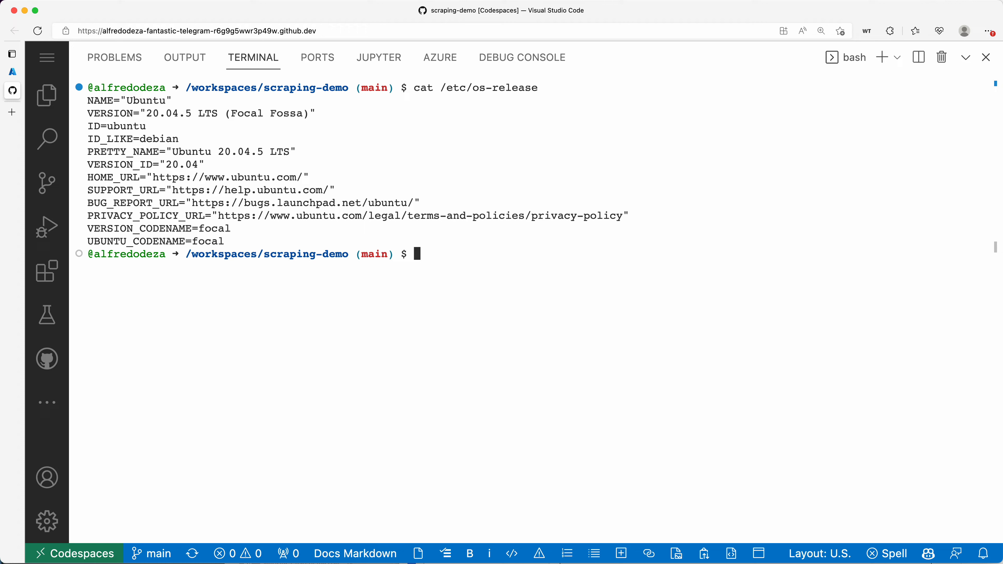
Refresh apt package lists with a corrected sudo apt-get update, then enter the postgresql-client install command
text(sudo apt-get udpate)
key(Return)
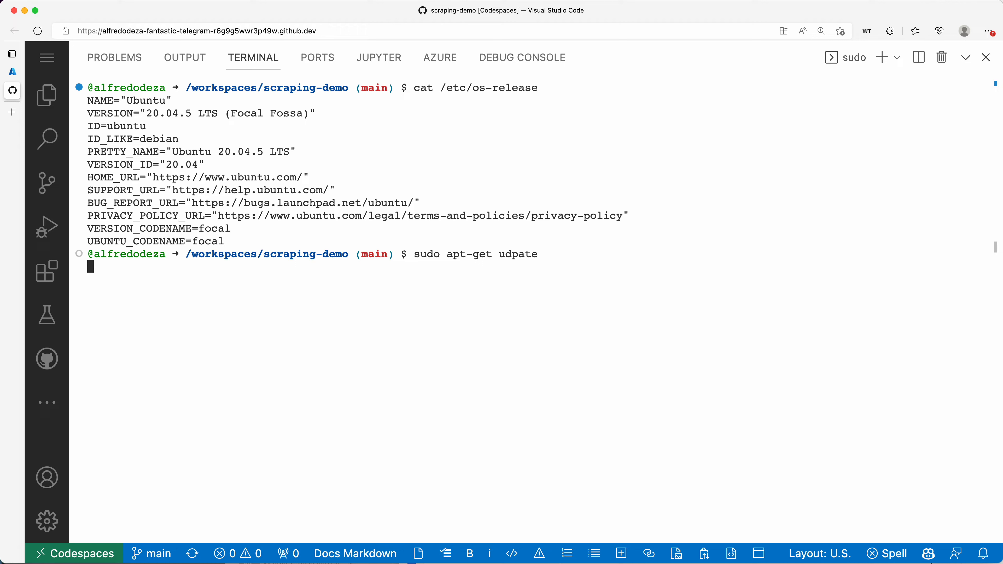
key(Up)
key(BackSpace)
key(BackSpace)
key(BackSpace)
key(BackSpace)
key(BackSpace)
text(pdate)
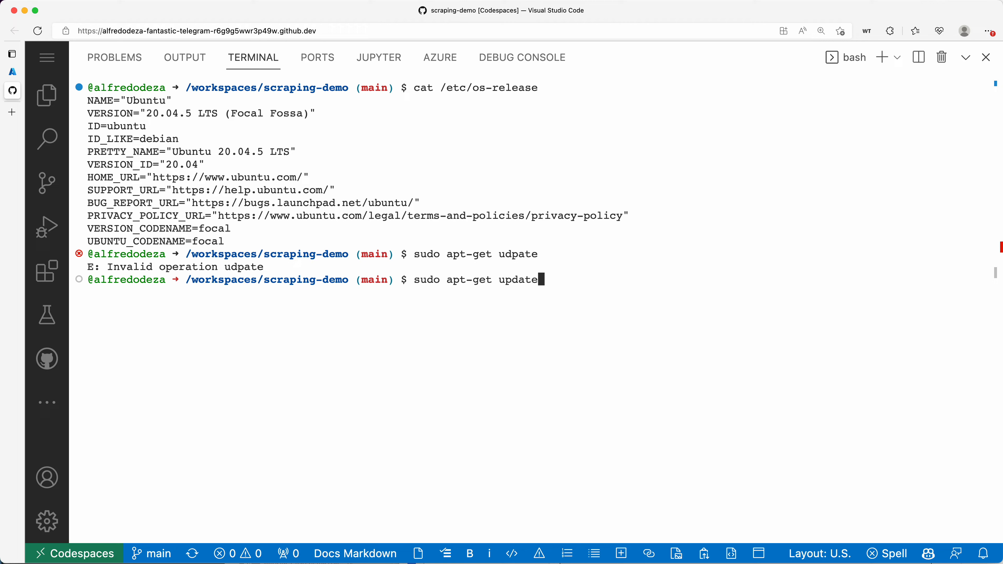
key(Return)
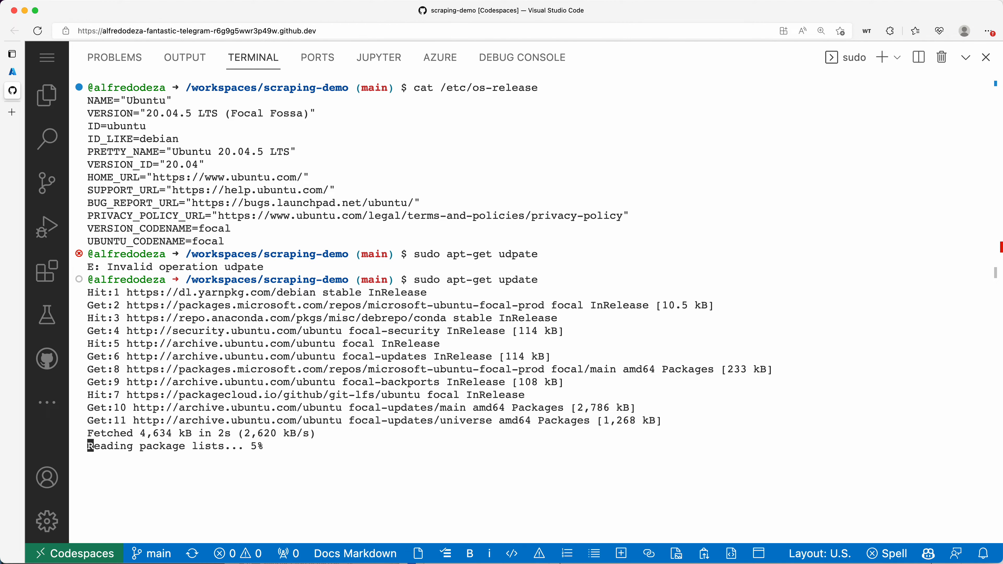
text(sudo apt-)
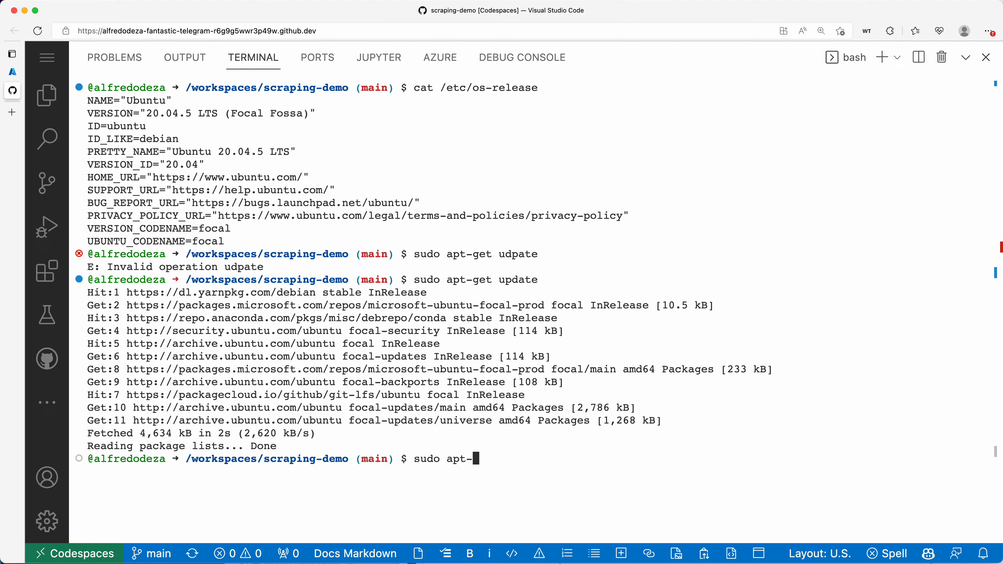
text(get install postgresql)
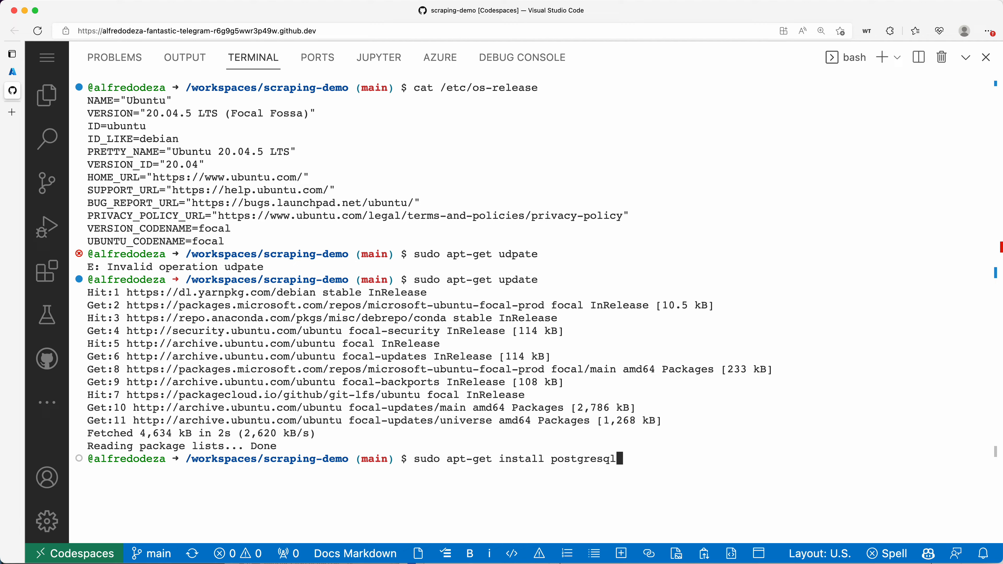
text(-client)
Install postgresql-client and highlight the output showing it is already the newest version
key(Return)
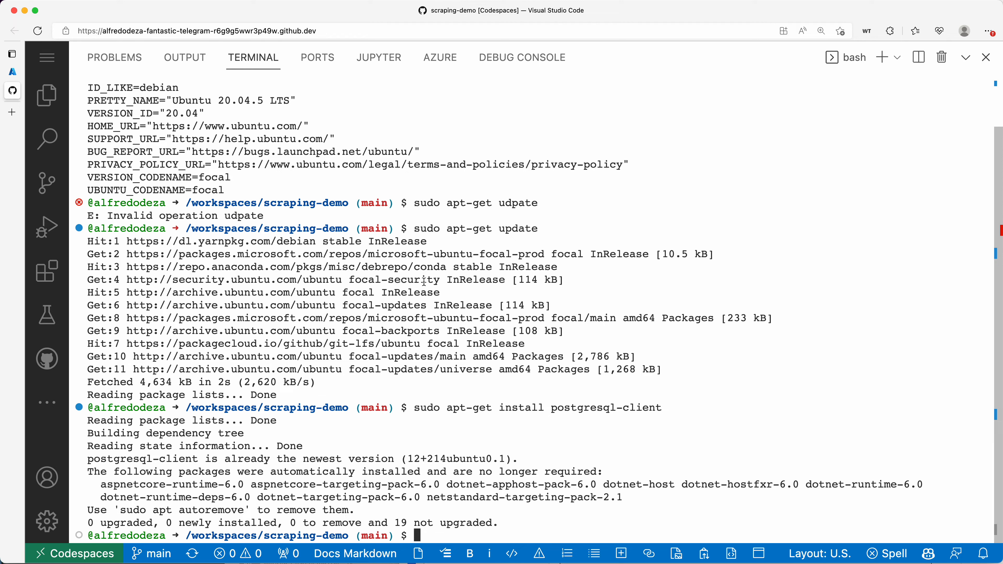
double_click(371, 459)
triple_click(372, 459)
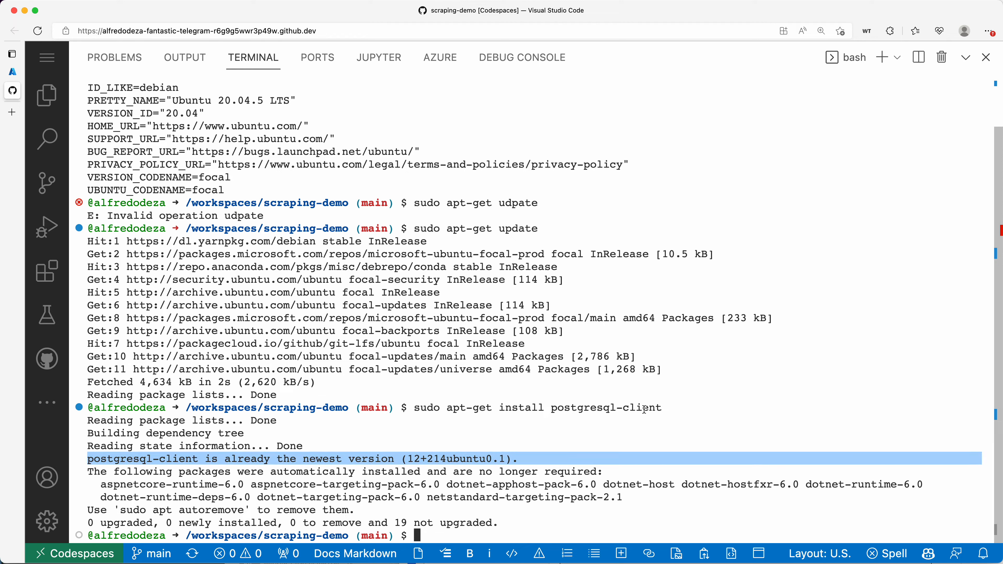
drag(679, 408, 401, 408)
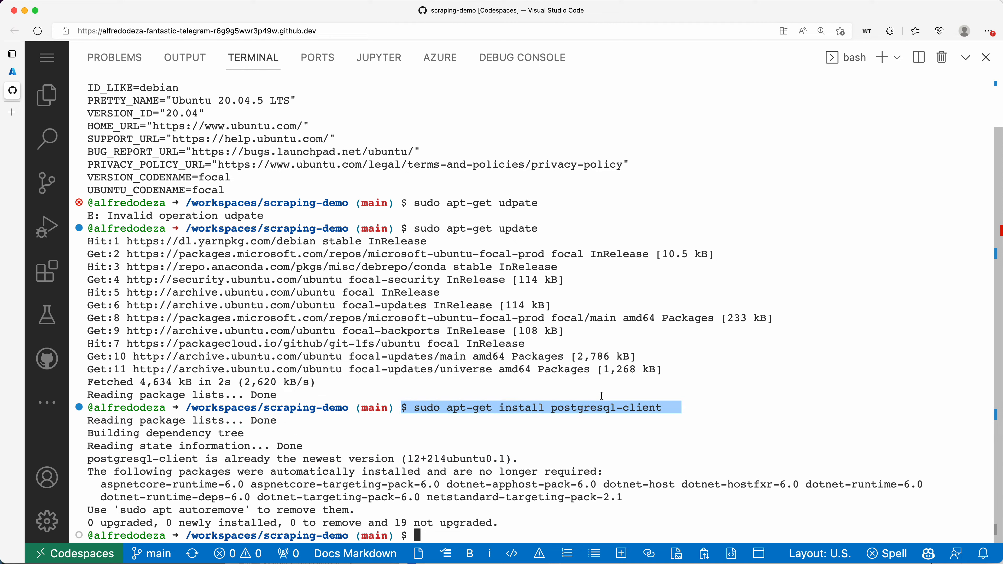
click(665, 432)
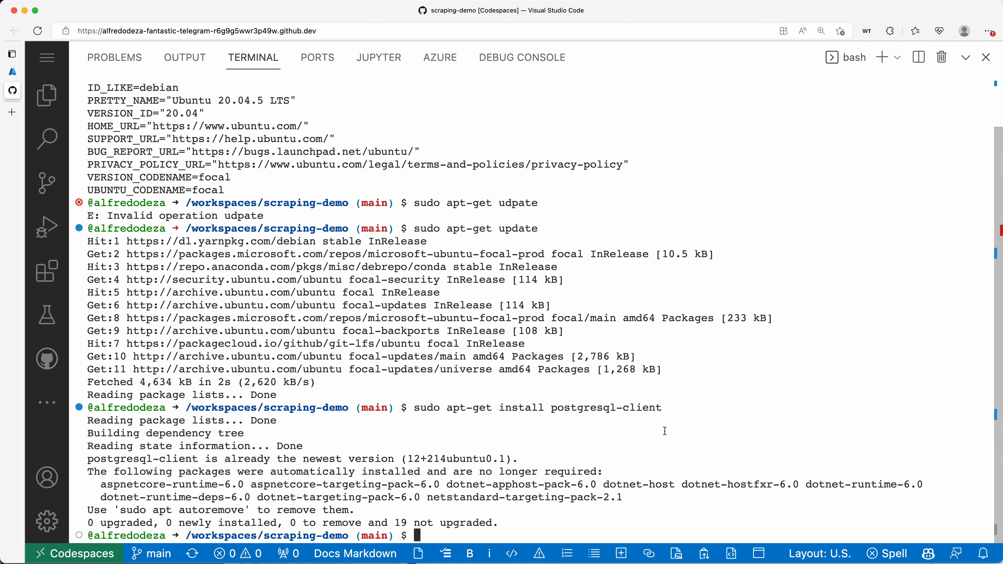
drag(688, 411, 538, 409)
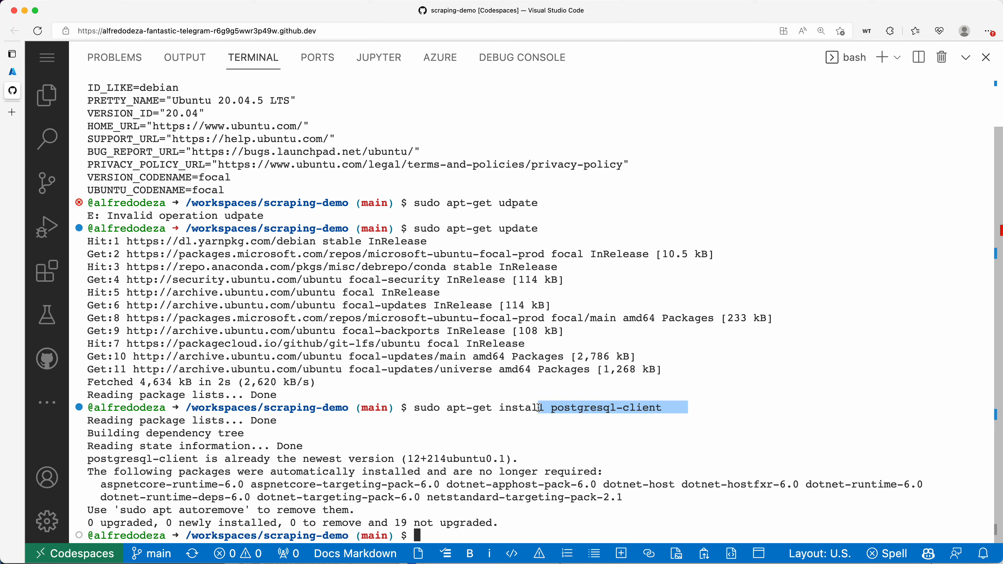
click(637, 391)
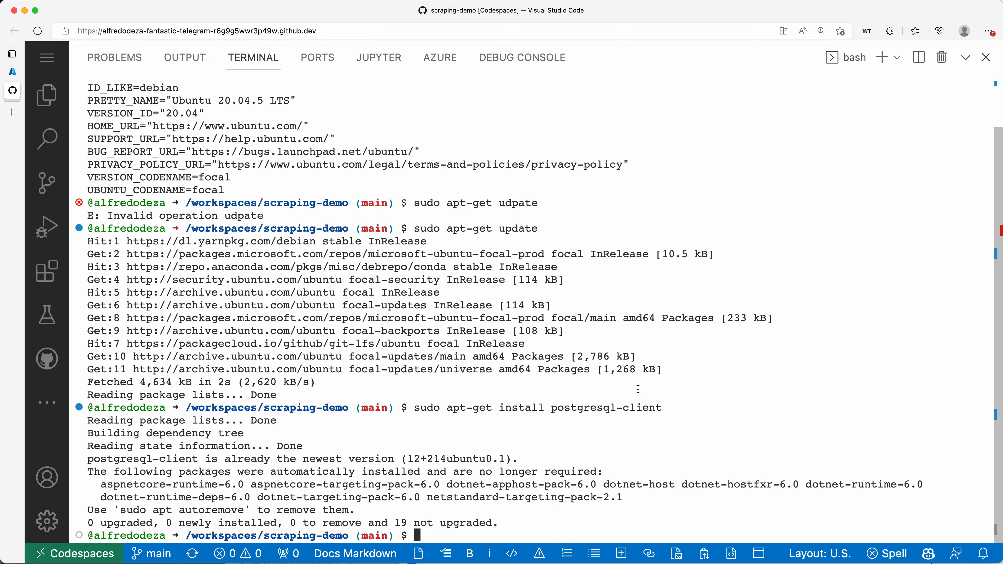
Locate psql with which psql and review the connection options in psql --help
text(which psql)
key(Return)
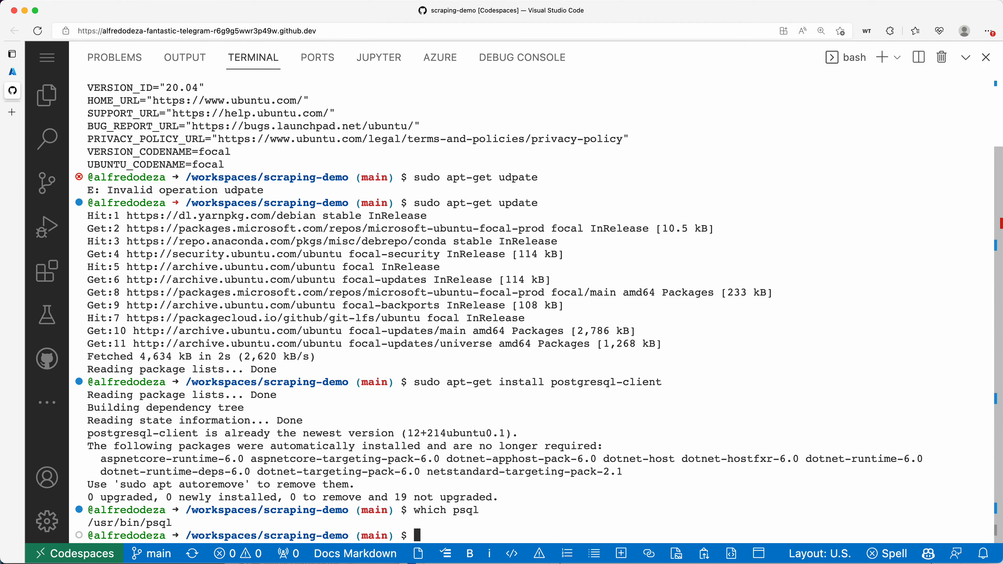
text(psql --help)
key(Return)
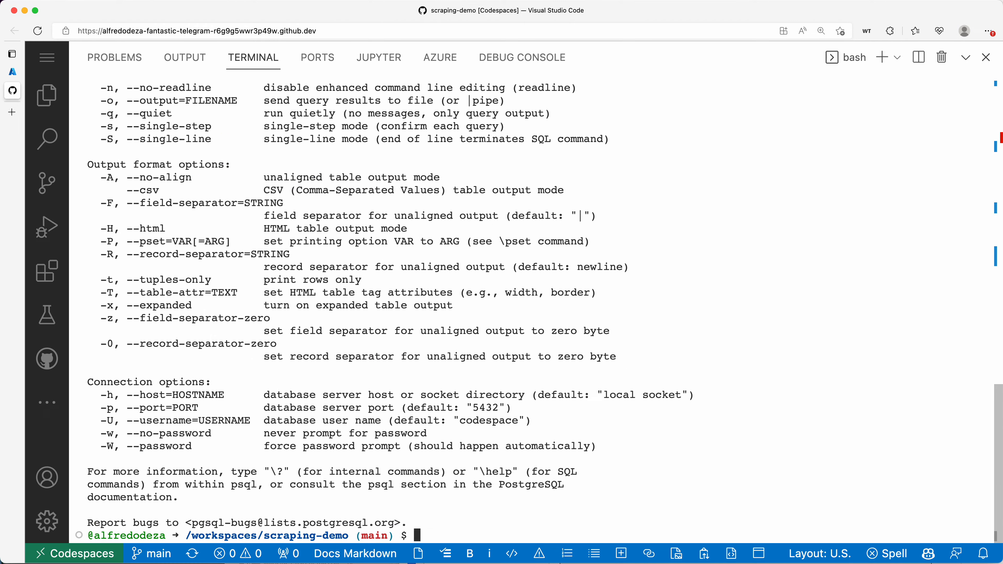
scroll(661, 312, up, 10)
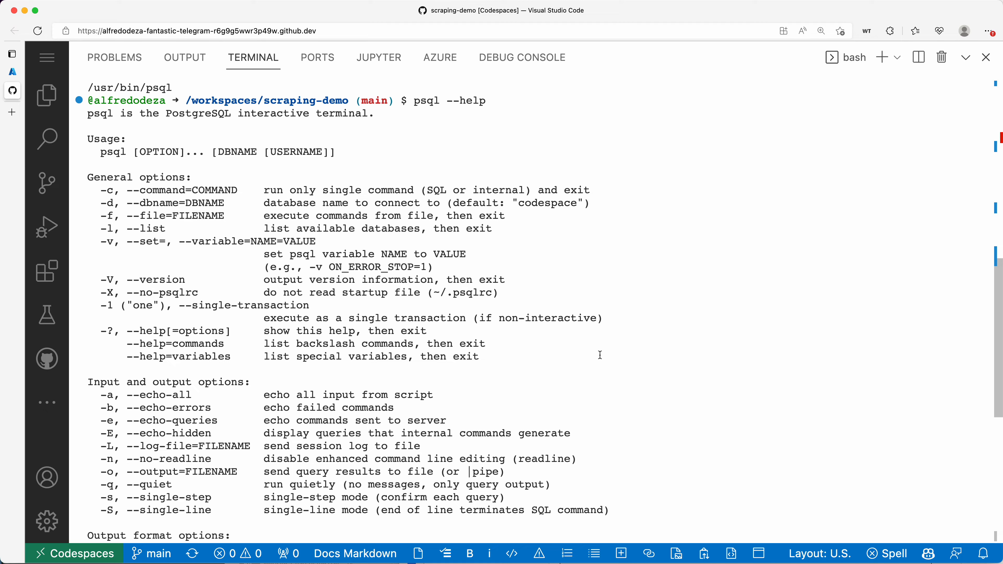
scroll(600, 355, down, 1)
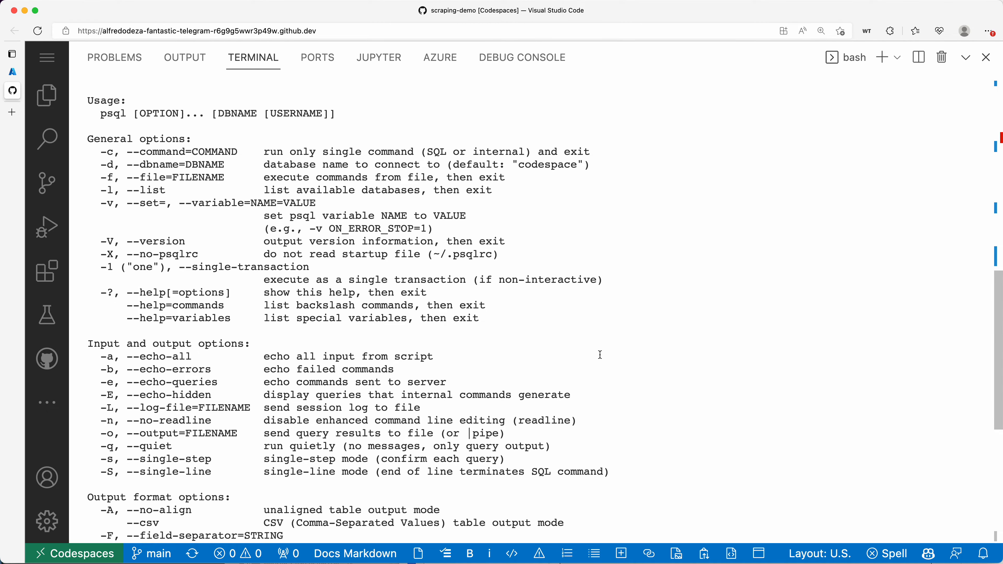
scroll(600, 355, down, 9)
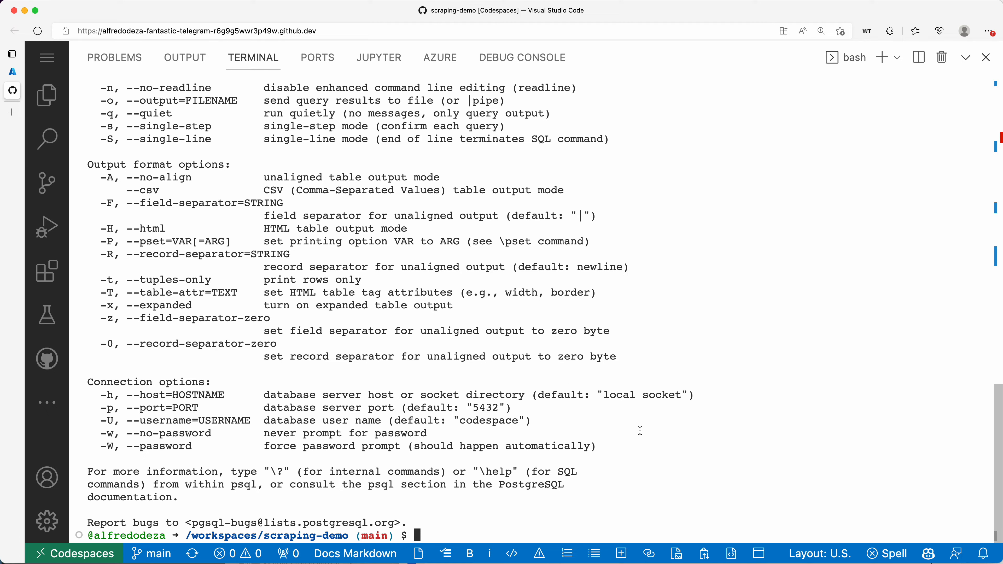
click(14, 72)
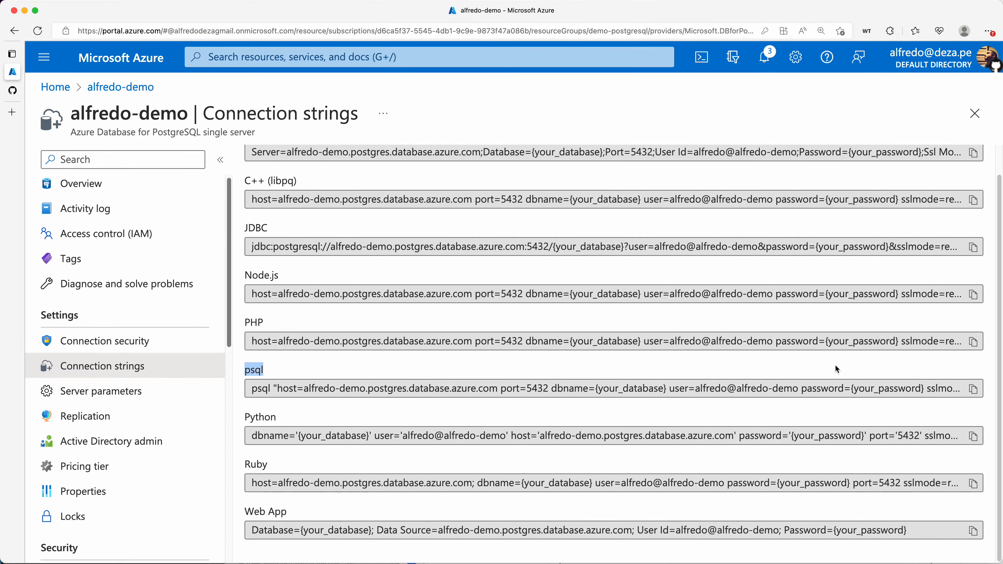
Copy the alfredo-demo psql connection string and inspect its full text
click(974, 389)
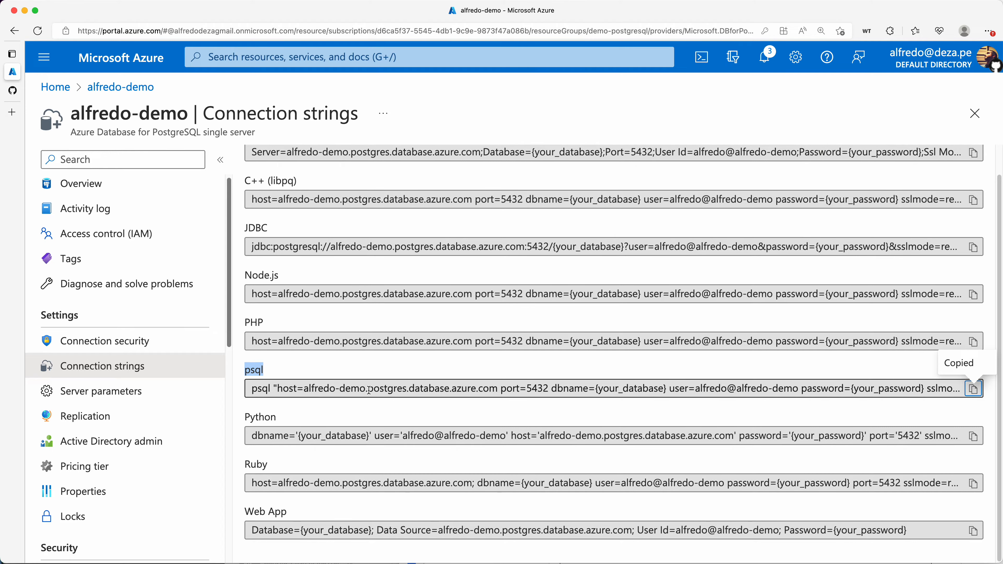
click(712, 388)
drag(713, 388, 228, 389)
click(362, 371)
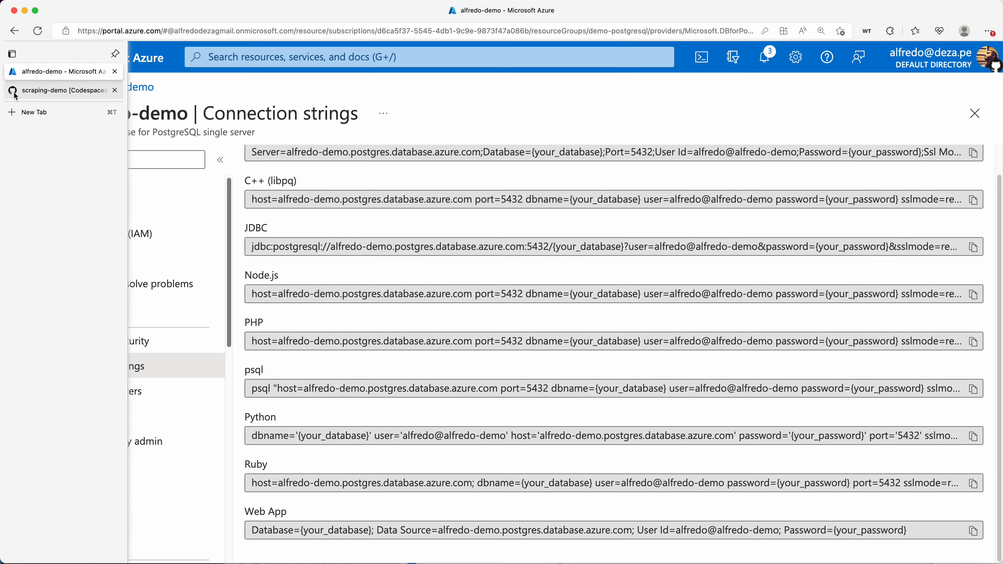
click(36, 91)
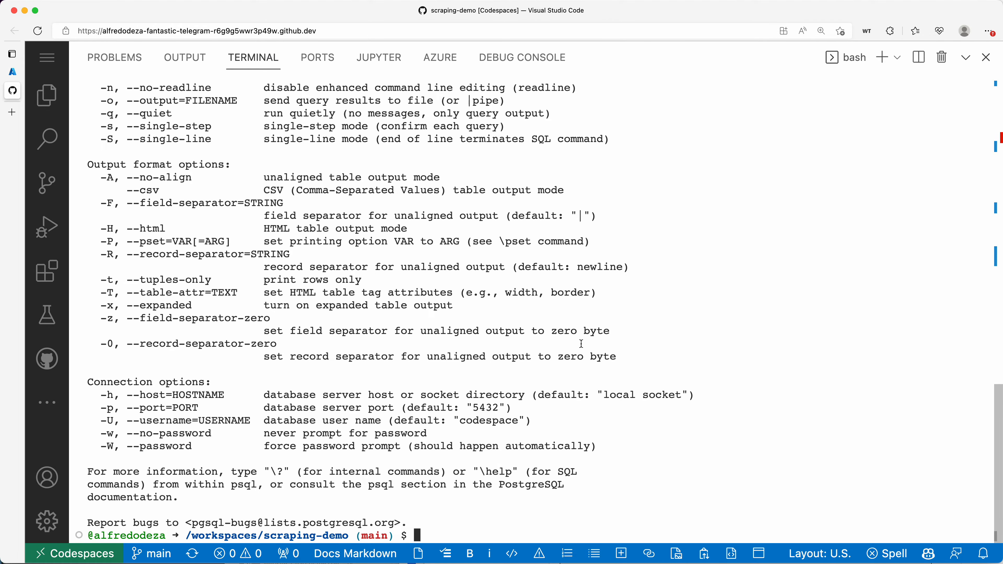
Enter psql followed by the pasted Azure connection string, allowing clipboard access
text(psql)
key(super+v)
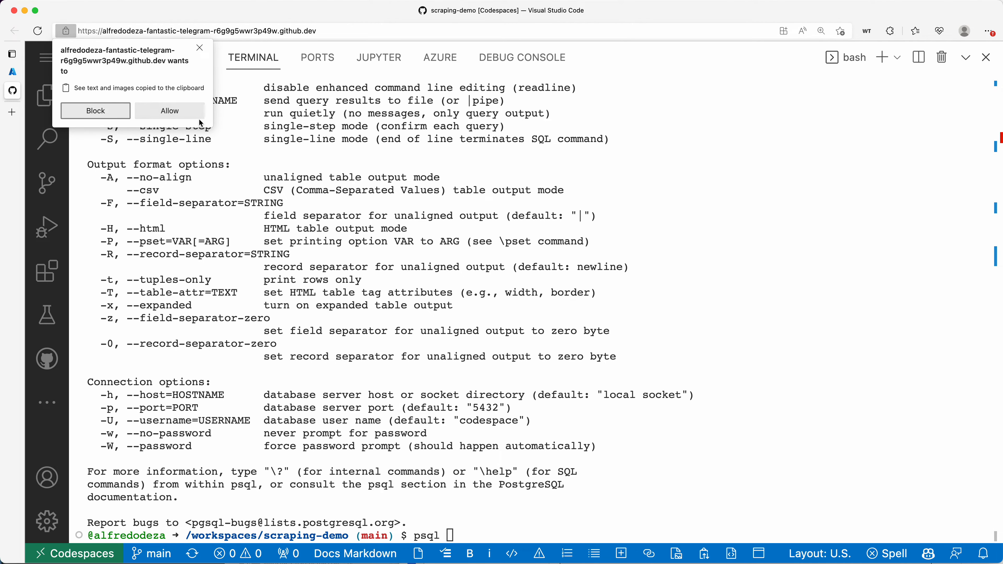
click(170, 111)
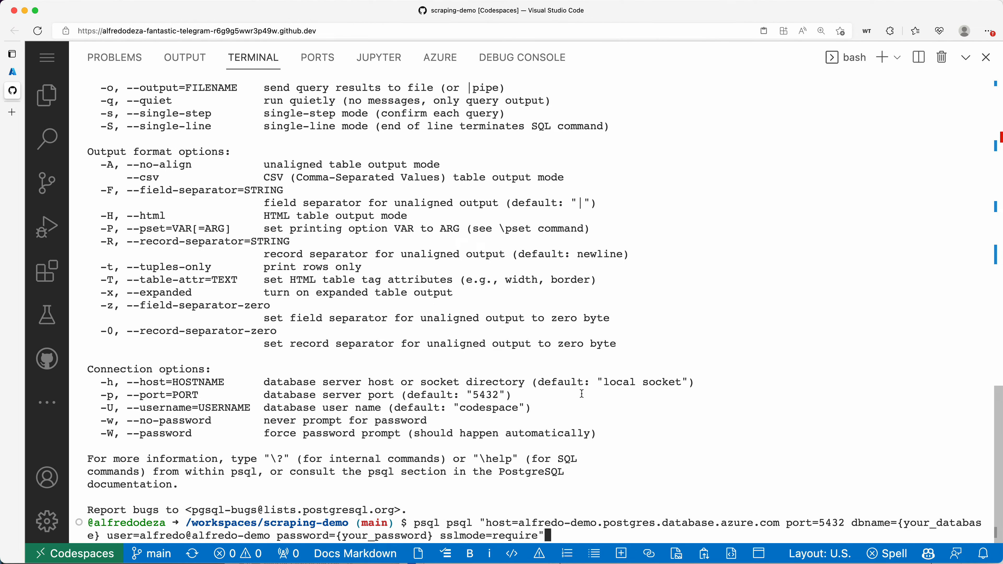
key(Left)
key(Left)
key(Left)
key(Left)
key(Left)
key(Left)
key(Left)
key(Left)
key(Left)
key(Left)
key(Left)
key(Left)
key(Left)
key(End)
text(^)
key(BackSpace)
Delete the duplicated psql word and run the command, which fails with no pg_hba.conf entry
key(Escape)
key(shift+b)
key(shift+b)
key(shift+b)
key(shift+b)
key(shift+b)
key(shift+b)
key(shift+b)
key(shift+b)
key(l)
key(w)
key(d)
key(b)
key(w)
key(w)
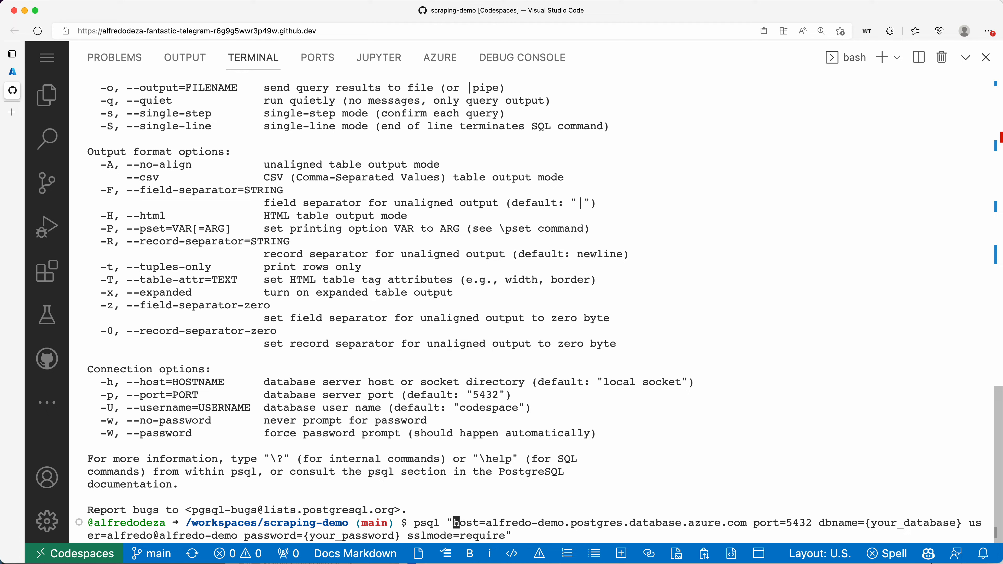
key(shift+4)
key(Return)
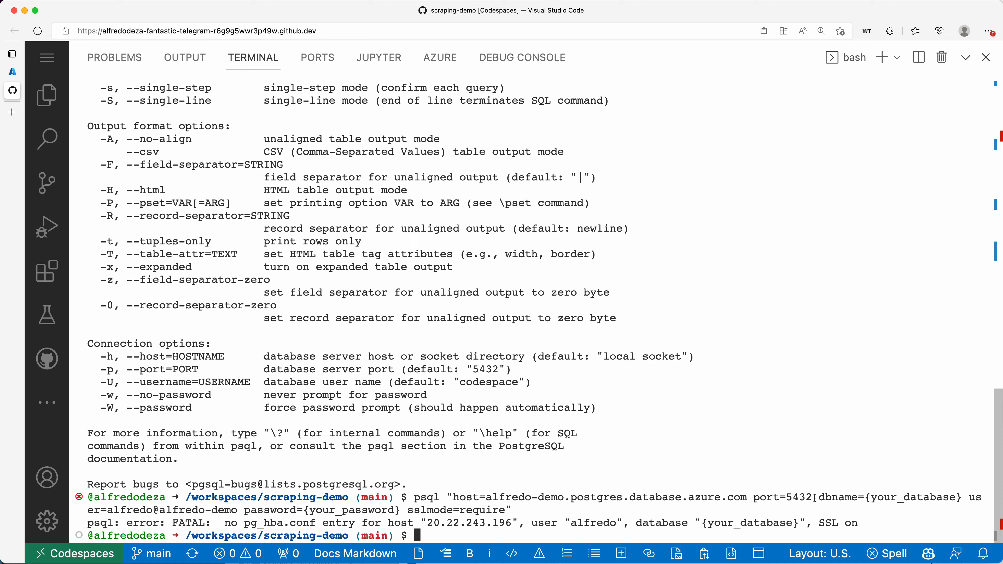
drag(814, 497, 965, 497)
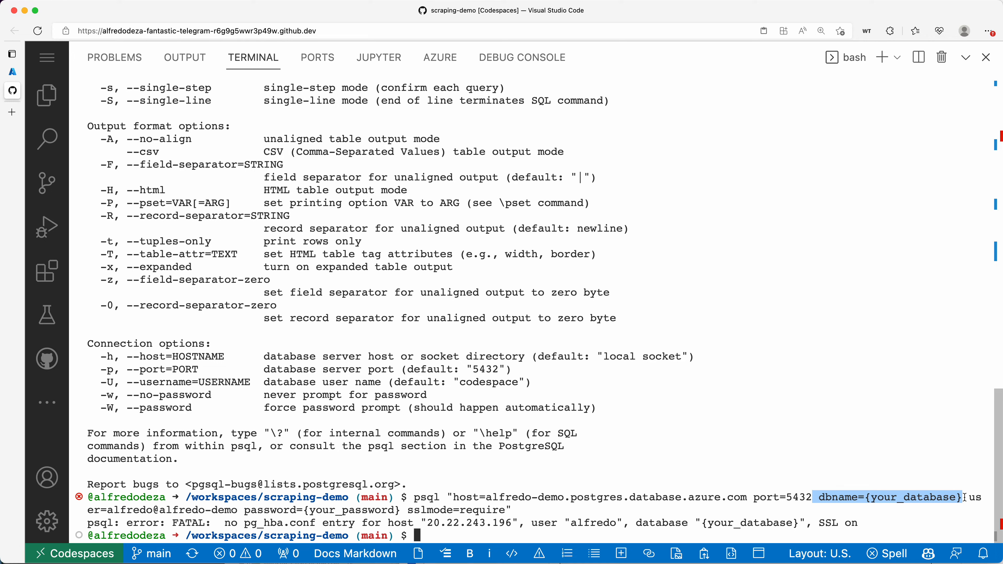
drag(243, 510, 405, 510)
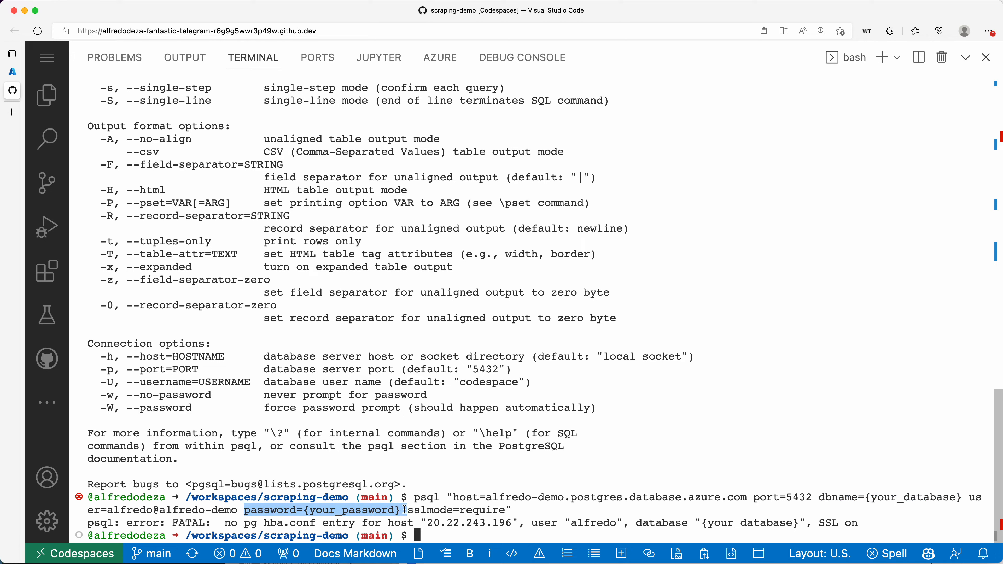
drag(405, 510, 407, 510)
click(407, 510)
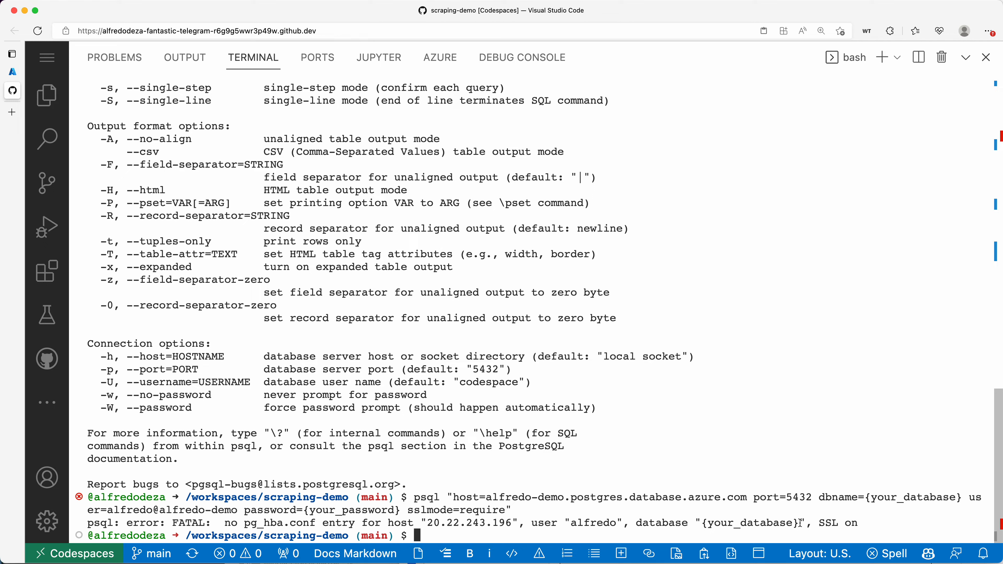
drag(800, 523, 703, 522)
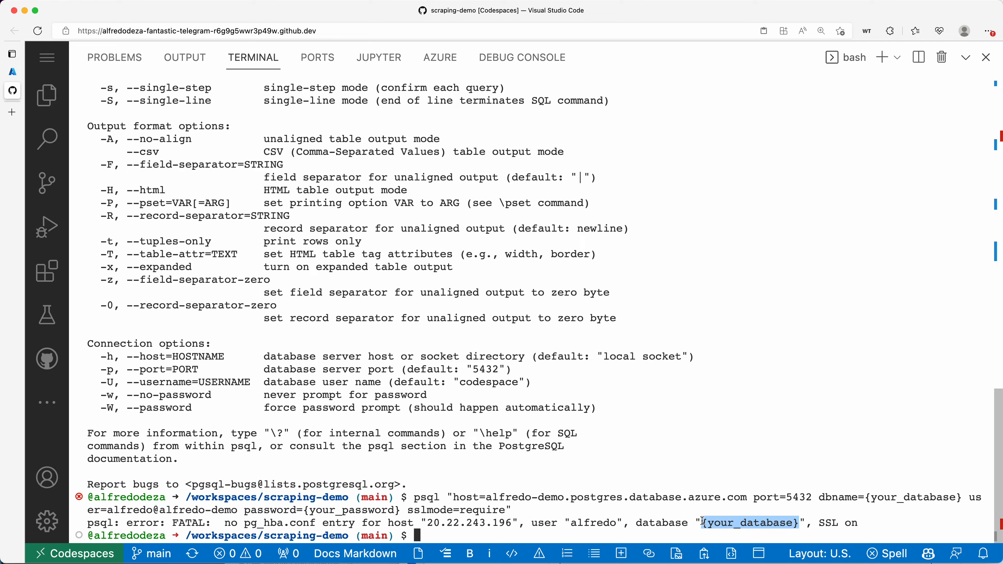
Copy the alfredo-demo server name from its Overview page
click(15, 74)
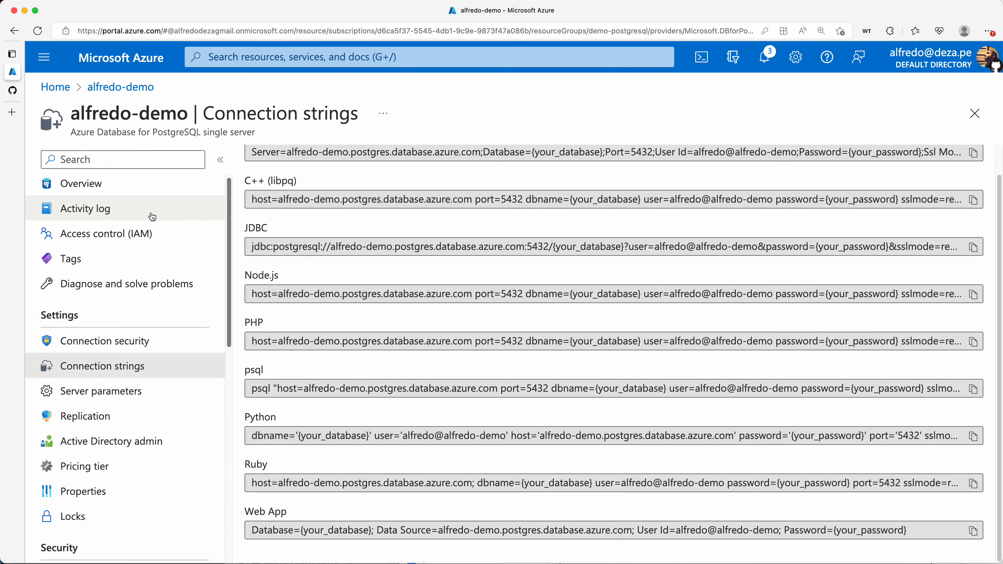
scroll(151, 217, up, 1)
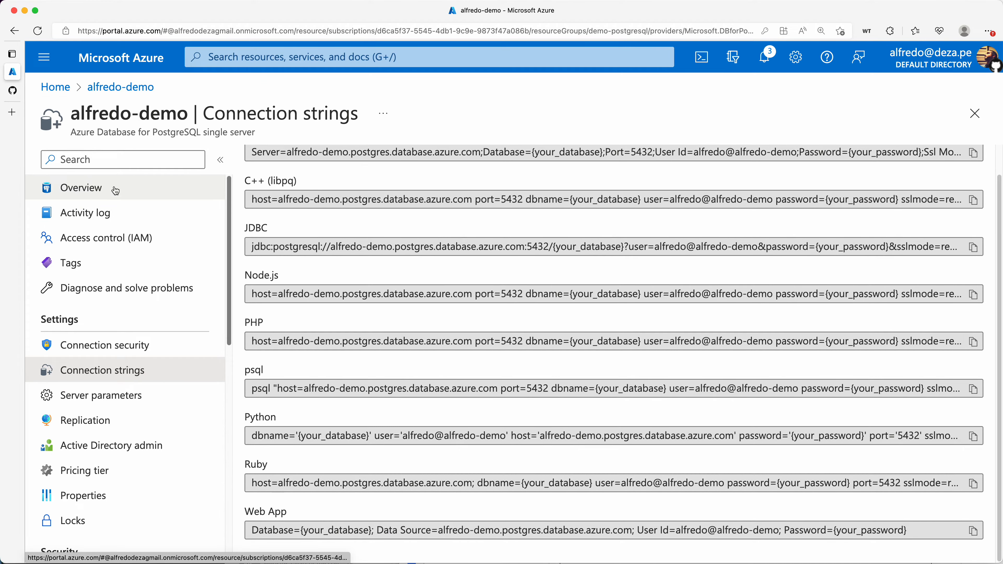
click(90, 191)
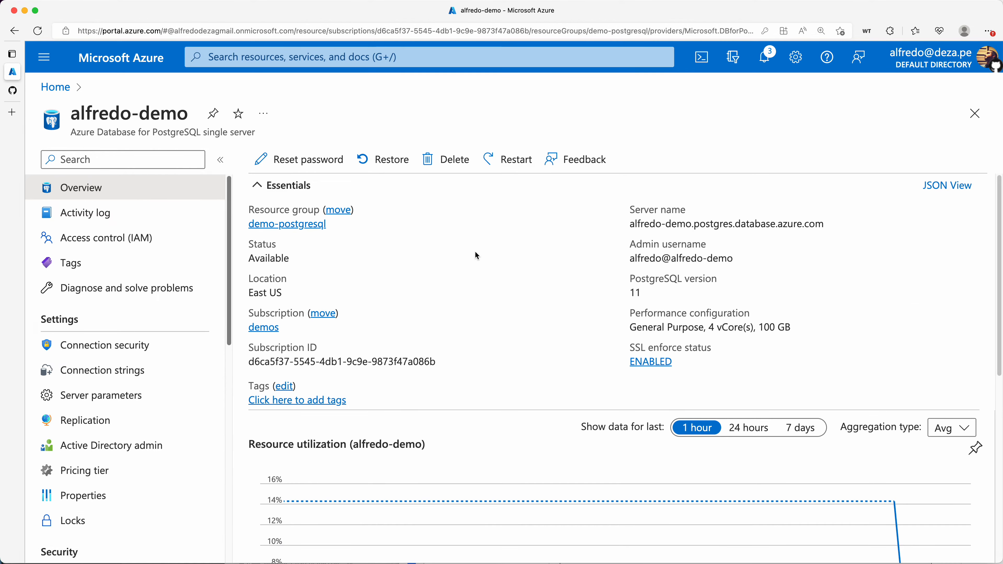
mouse_move(646, 223)
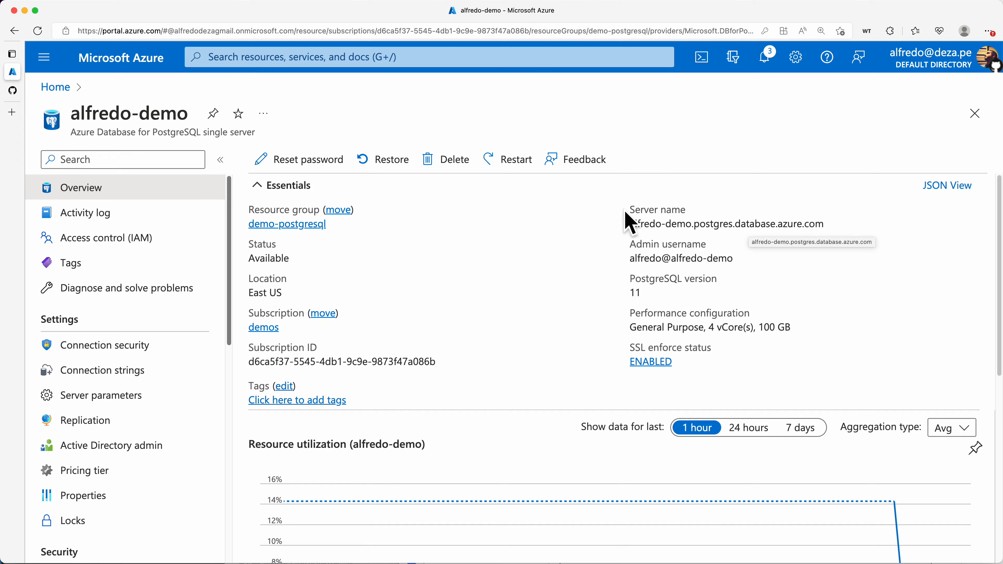
click(834, 226)
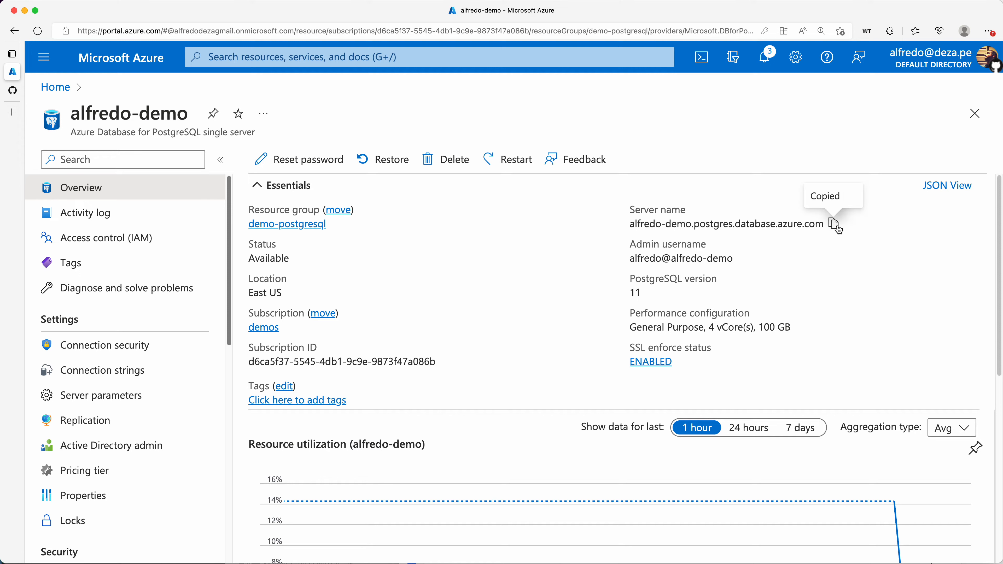
click(18, 90)
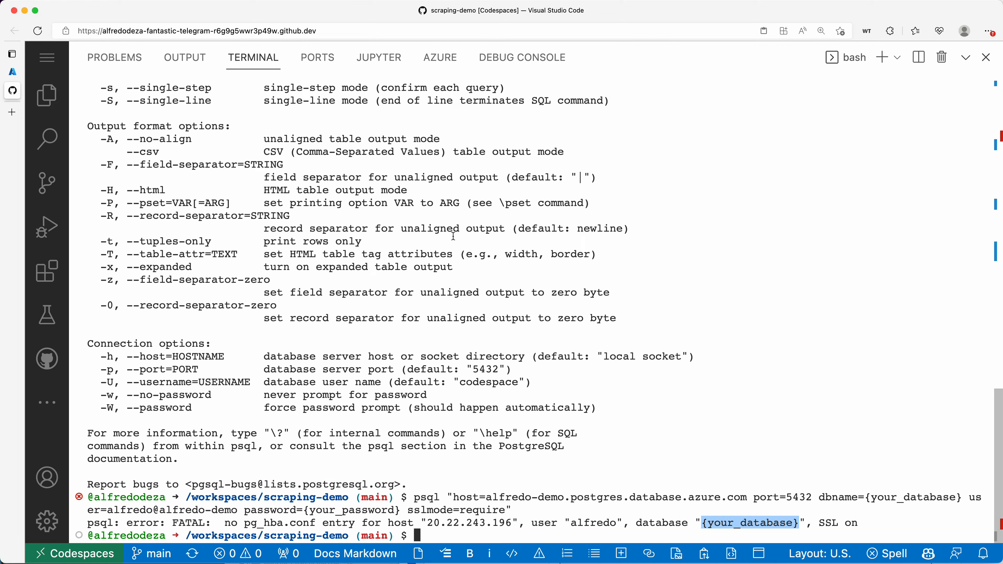
Recall the psql command and delete the {your_database} placeholder after dbname=
key(super+v)
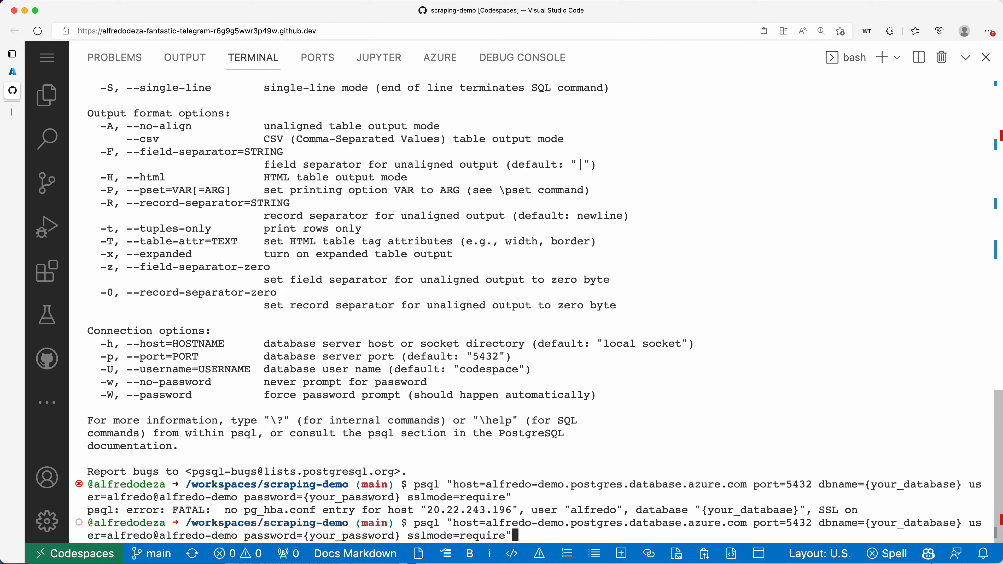
key(Left)
key(Left)
key(Left)
key(Left)
key(Left)
key(Left)
key(Left)
key(Left)
key(Left)
key(Left)
key(Left)
key(Left)
key(Left)
key(Left)
key(Left)
key(Left)
key(Left)
key(Left)
key(Left)
key(Left)
key(Left)
key(Left)
key(Left)
key(Left)
key(Left)
key(Left)
key(Left)
key(Left)
key(Left)
key(Left)
key(Left)
key(Left)
key(Left)
key(Left)
key(Left)
key(Left)
key(Left)
key(Left)
key(Left)
key(Left)
key(Right)
key(BackSpace)
key(BackSpace)
key(BackSpace)
key(BackSpace)
key(BackSpace)
key(BackSpace)
key(BackSpace)
key(BackSpace)
key(BackSpace)
key(BackSpace)
key(BackSpace)
key(BackSpace)
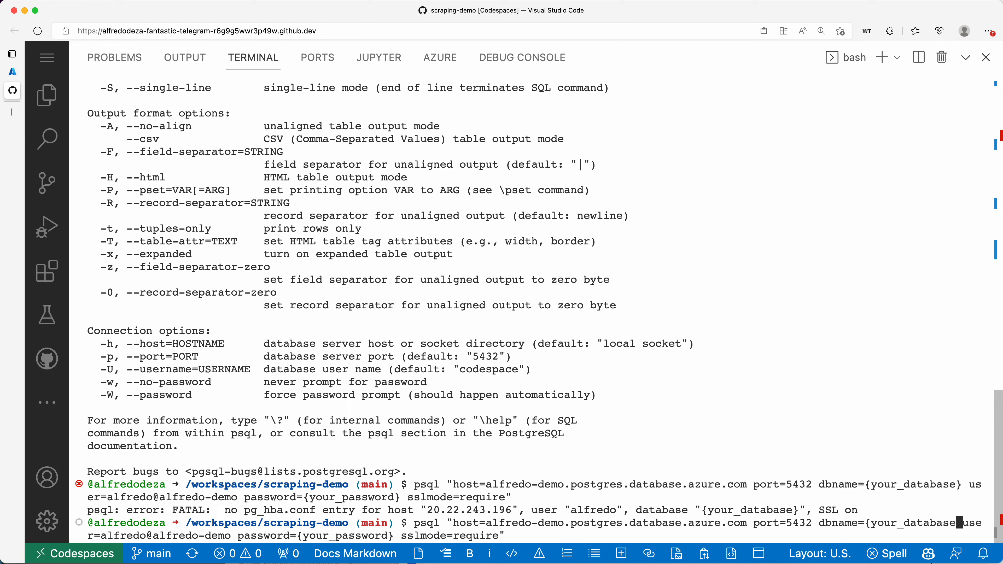
key(BackSpace)
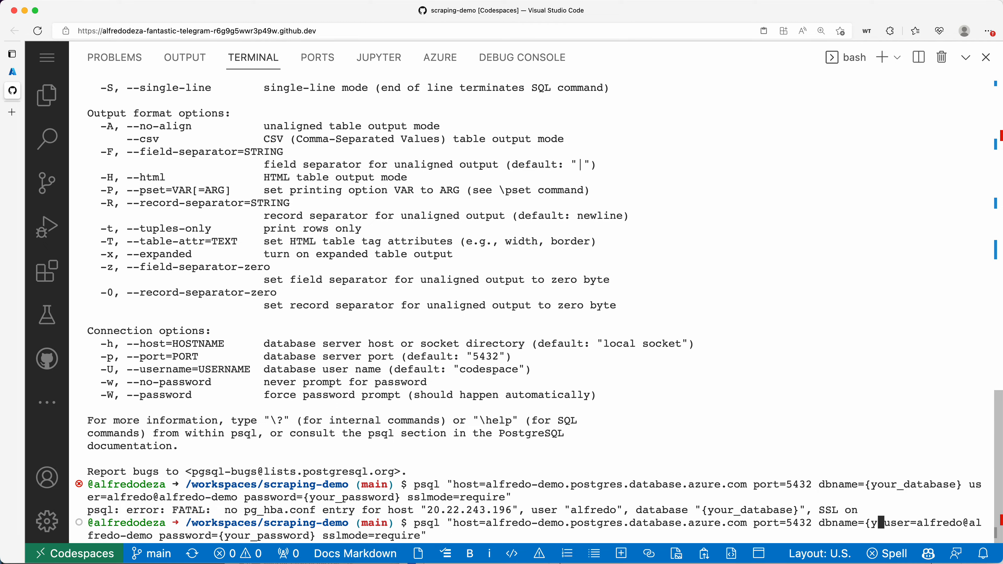
key(BackSpace)
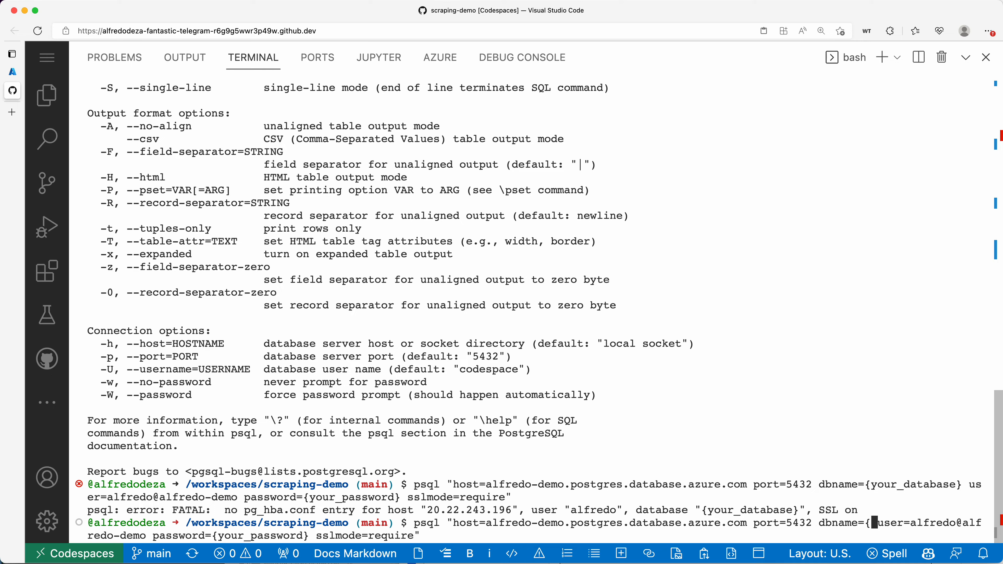
key(BackSpace)
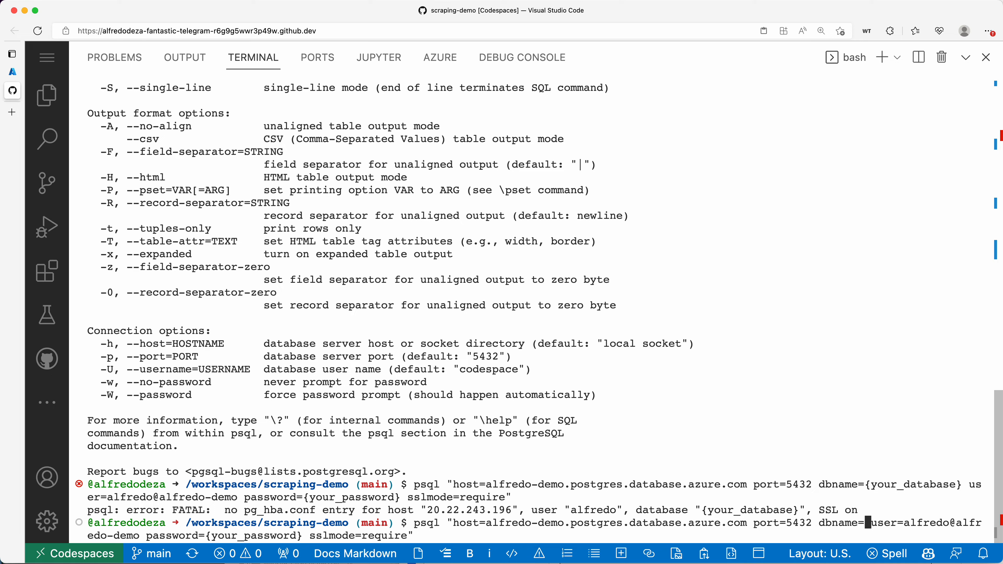
click(13, 71)
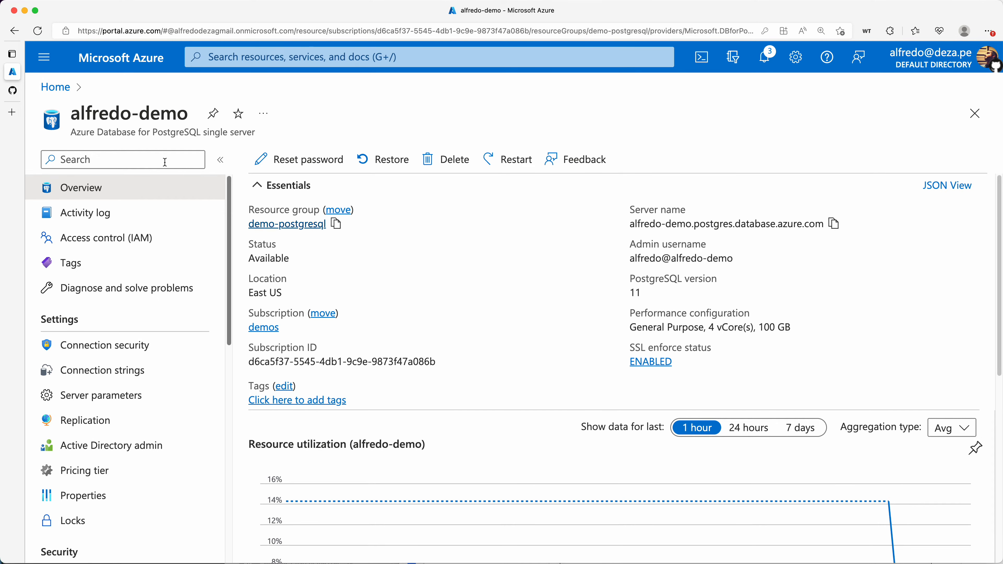
click(15, 91)
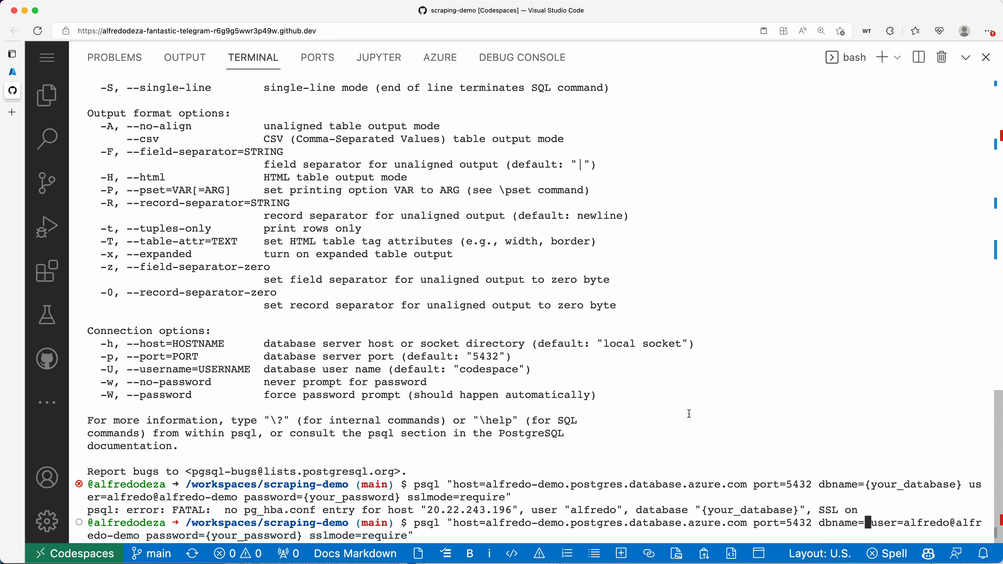
drag(819, 523, 858, 524)
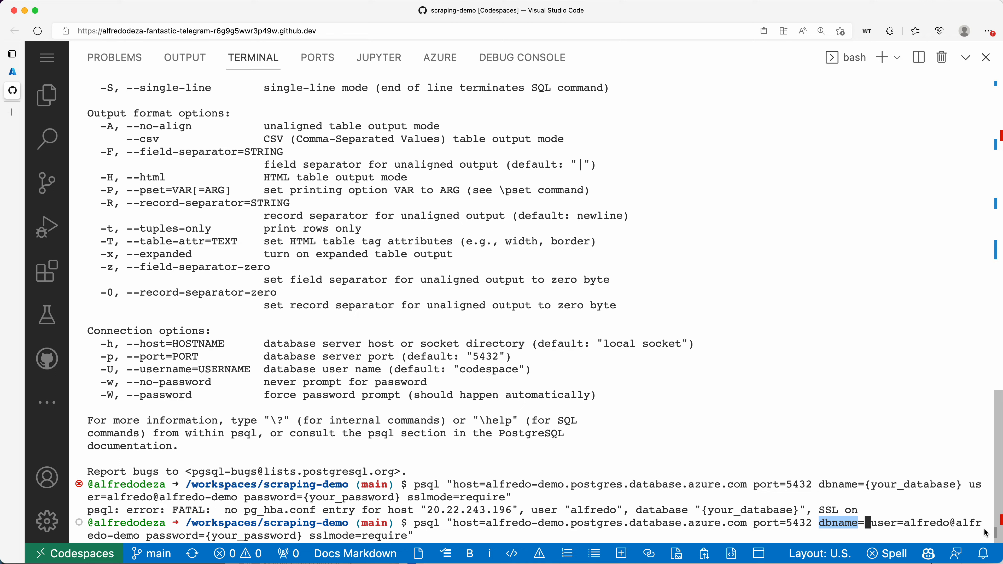
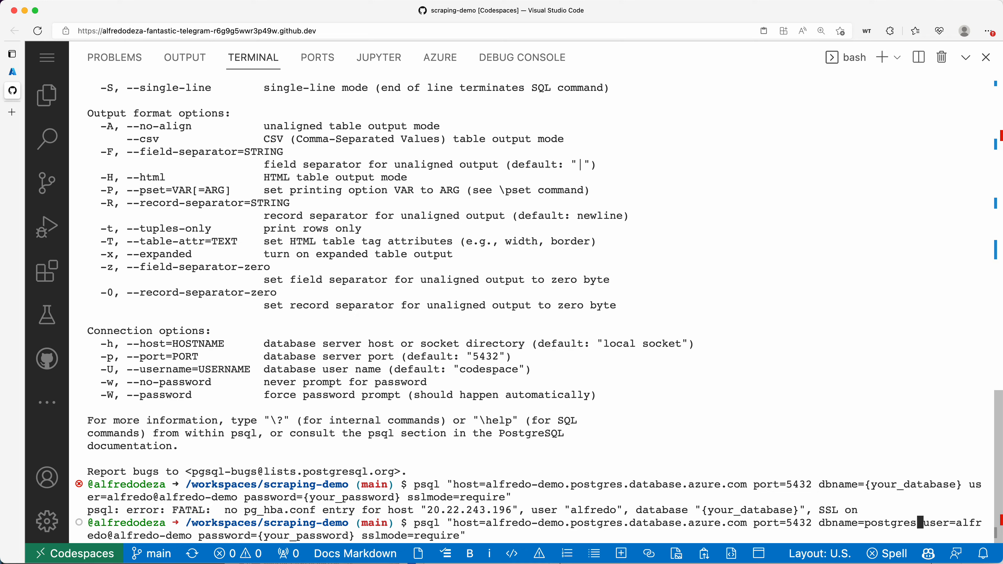
Set dbname=postgres, replace {your_password} with the admin password, and rerun psql
key(BackSpace)
key(BackSpace)
key(BackSpace)
key(BackSpace)
key(BackSpace)
key(BackSpace)
key(BackSpace)
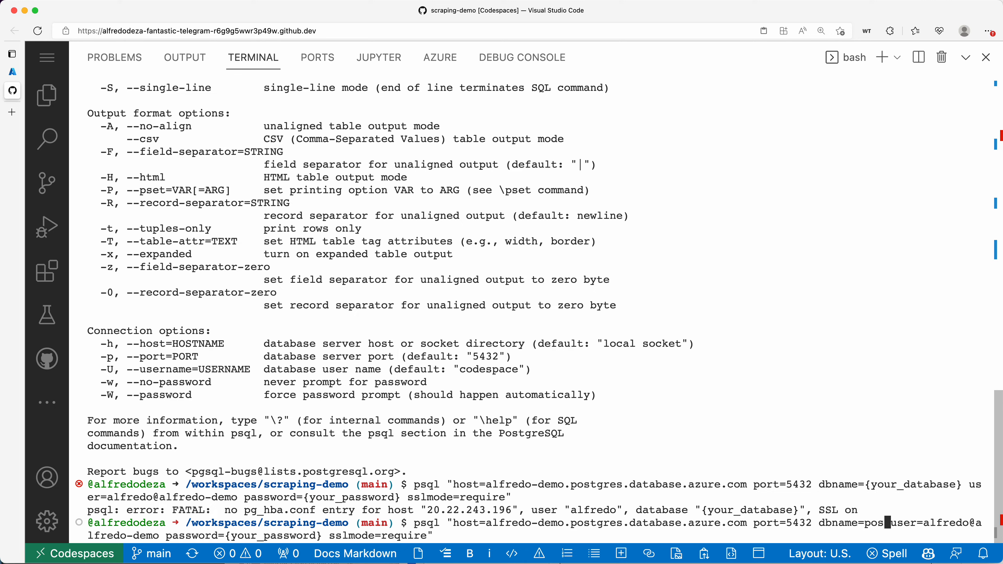
key(BackSpace)
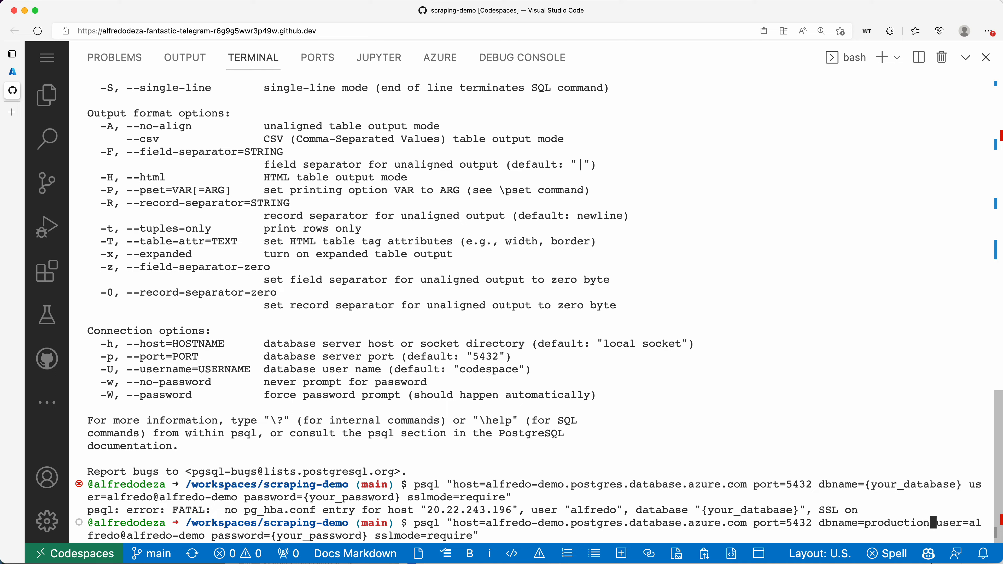
key(BackSpace)
key(BackSpace)
key(BackSpace)
key(BackSpace)
key(BackSpace)
key(BackSpace)
key(BackSpace)
key(BackSpace)
key(BackSpace)
key(BackSpace)
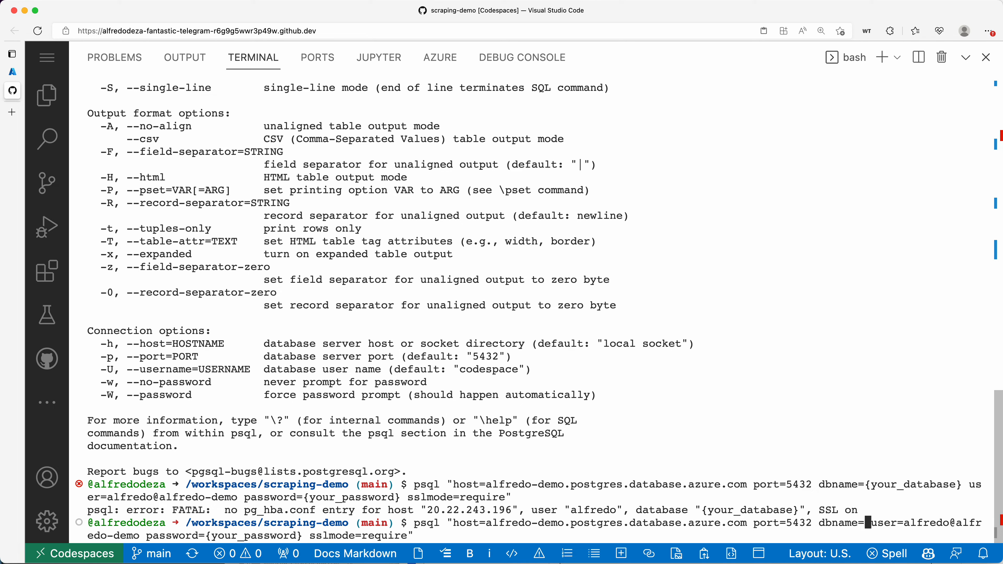
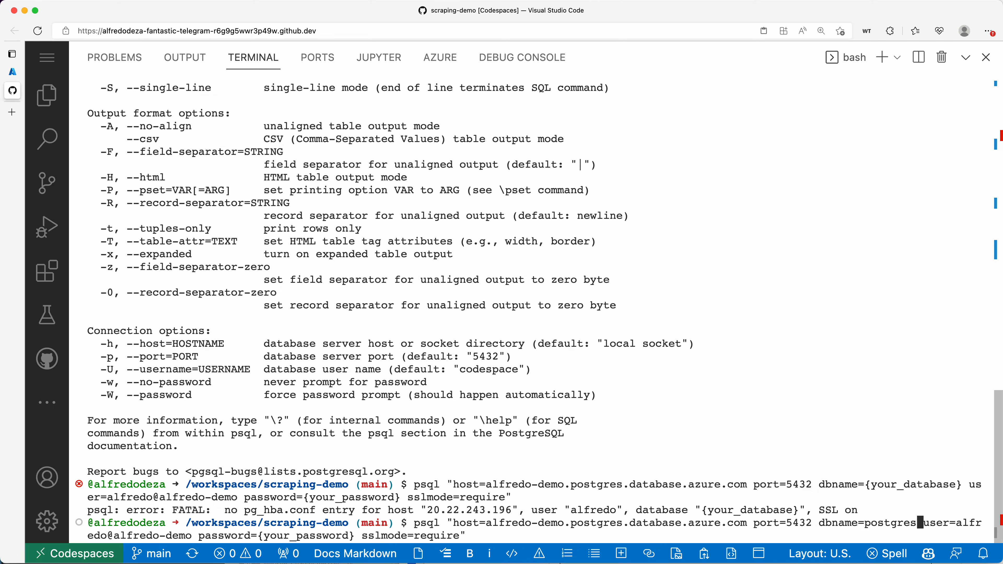
key(Right)
key(Right)
key(Right)
key(Right)
key(Right)
key(Right)
key(Right)
key(Right)
key(Right)
key(Right)
key(Right)
key(Right)
key(Right)
key(Right)
key(Right)
key(Right)
key(Right)
key(Right)
key(Right)
key(Right)
key(Right)
key(Right)
key(Right)
key(Right)
key(Right)
key(Right)
key(Right)
key(Right)
key(BackSpace)
key(BackSpace)
key(BackSpace)
key(BackSpace)
key(BackSpace)
key(BackSpace)
key(BackSpace)
key(BackSpace)
key(BackSpace)
key(BackSpace)
key(BackSpace)
key(BackSpace)
key(BackSpace)
key(BackSpace)
key(BackSpace)
key(BackSpace)
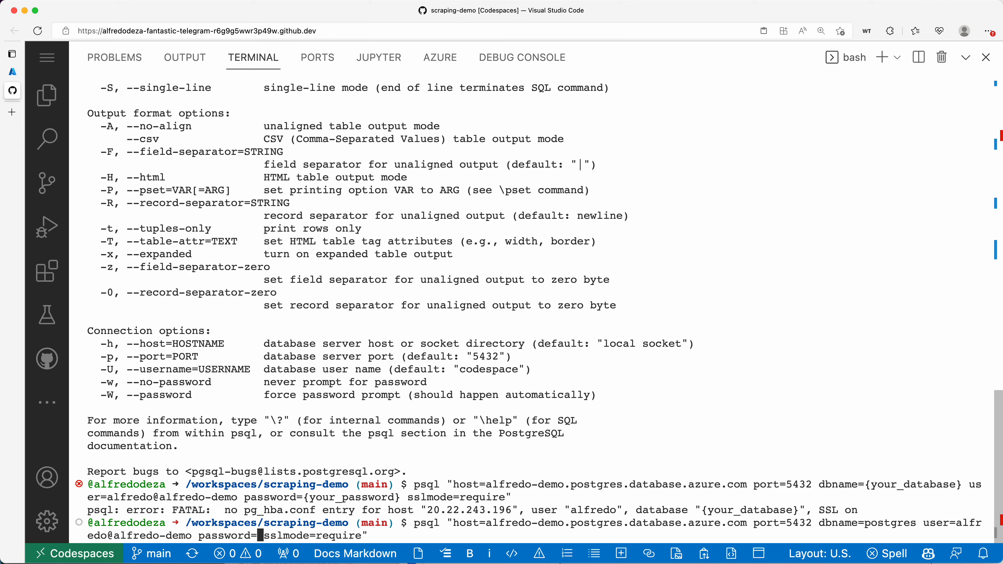
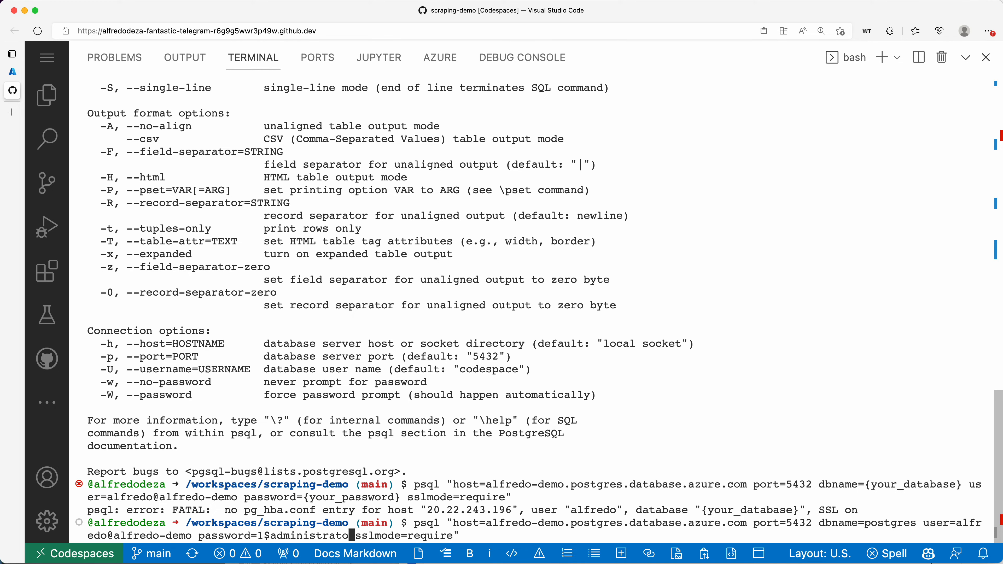
key(Return)
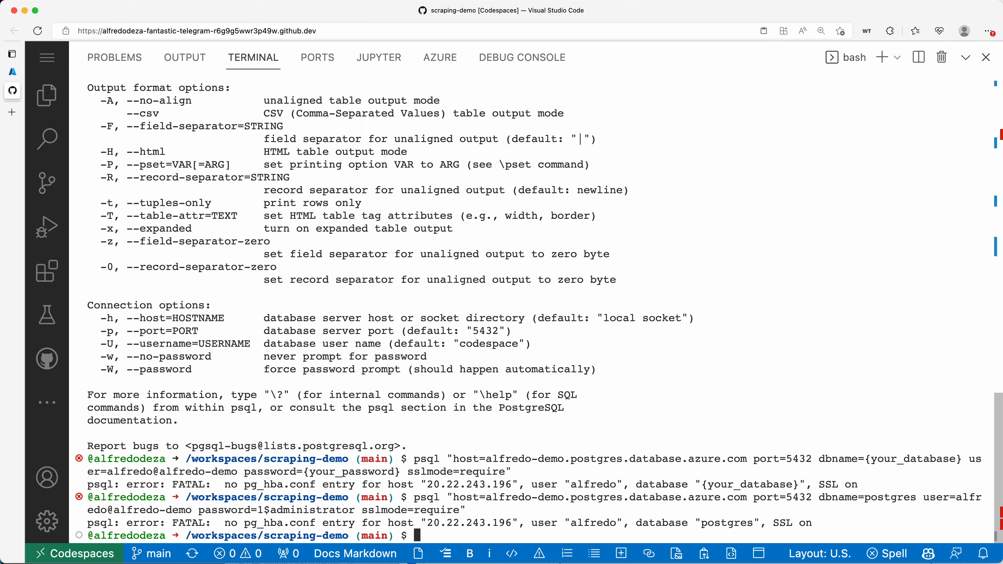
Look up the Codespace public IP with curl ipecho.net/plain and copy 20.22.243.196
text(curl ipecho.net/plain)
key(Return)
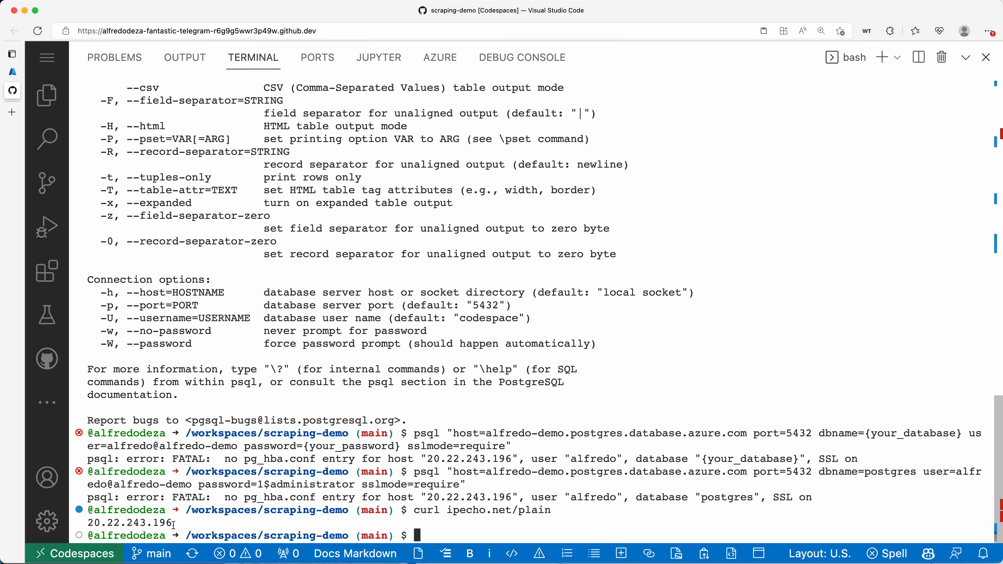
drag(174, 524, 83, 524)
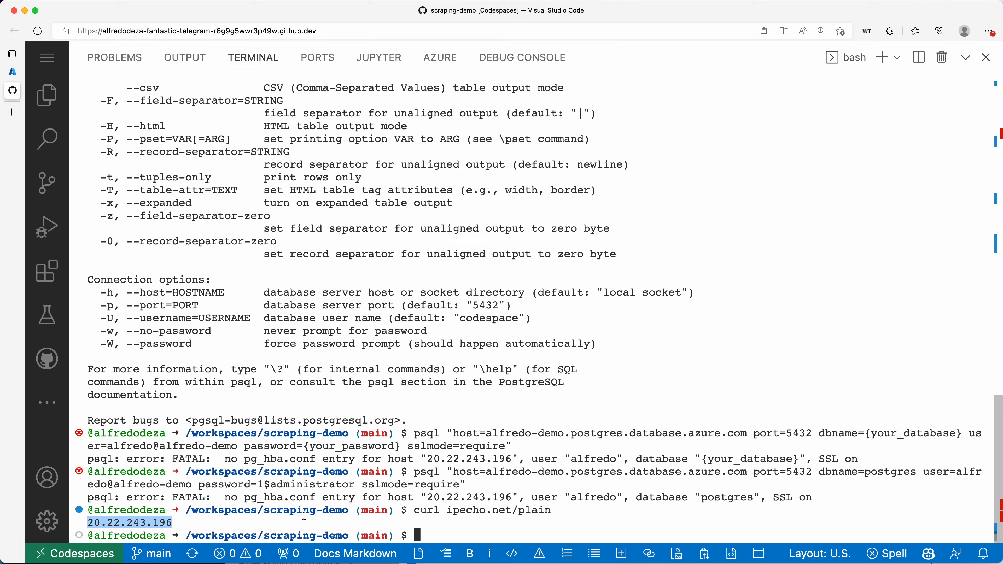
drag(513, 497, 428, 496)
click(184, 524)
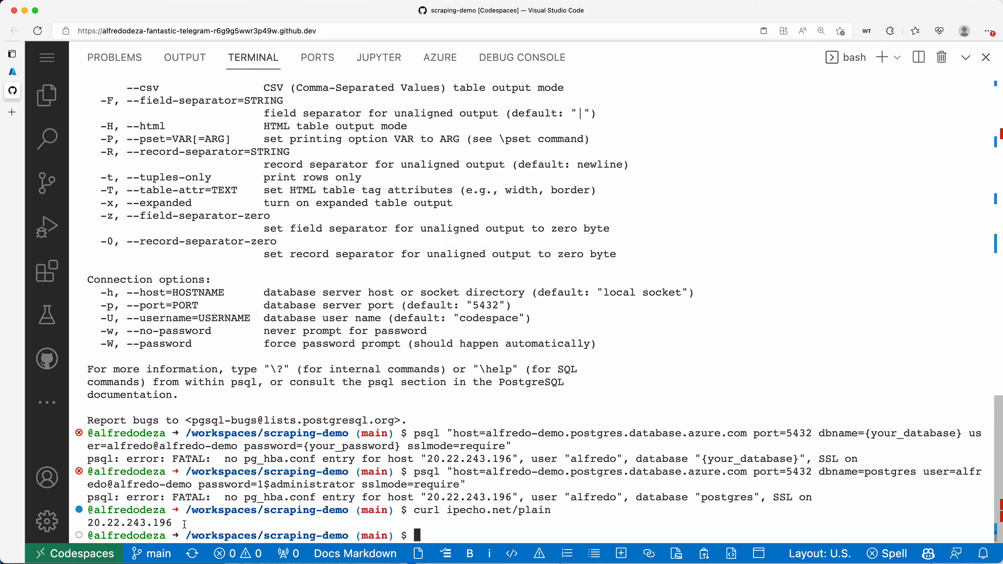
drag(173, 525, 89, 525)
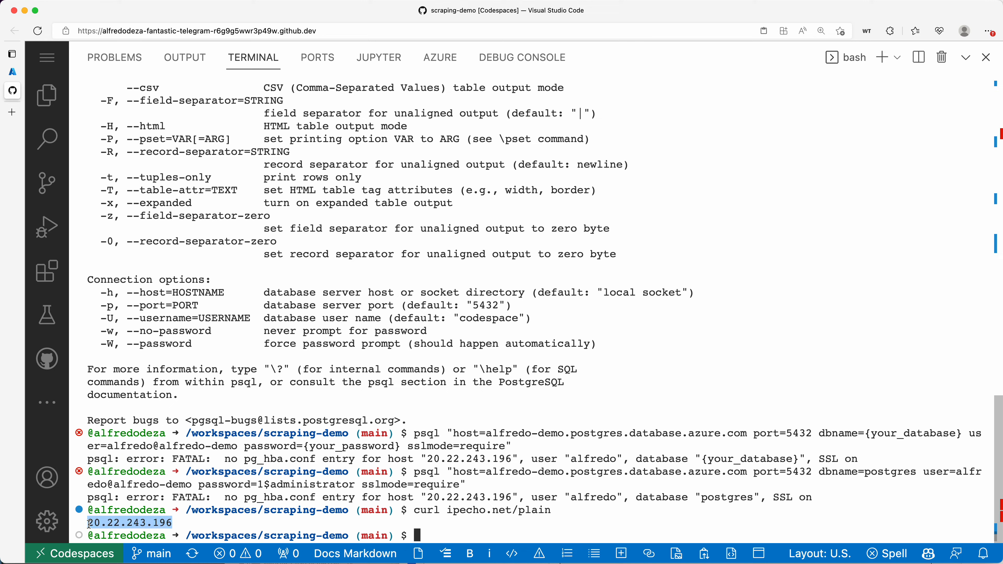
right_click(95, 523)
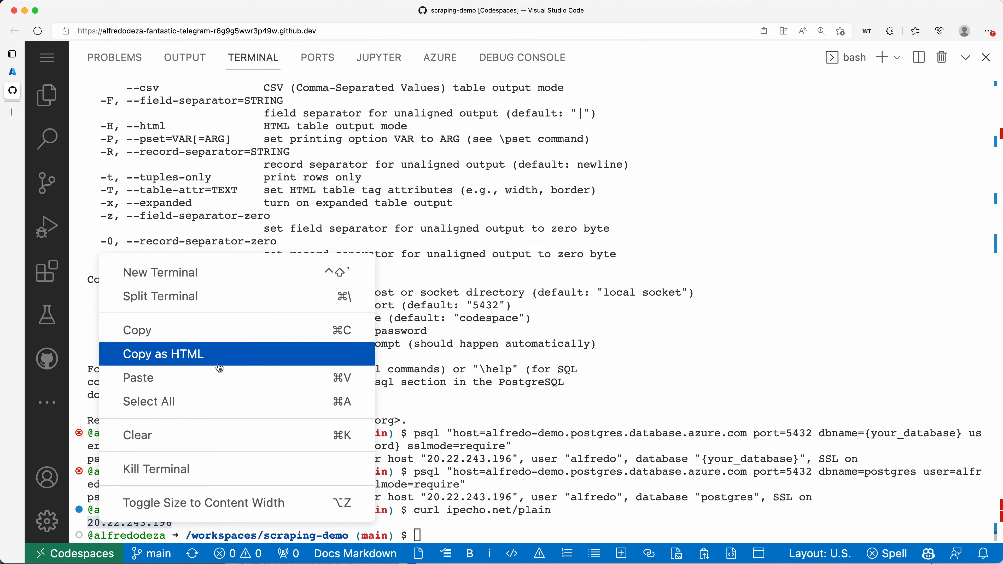
click(219, 365)
right_click(155, 529)
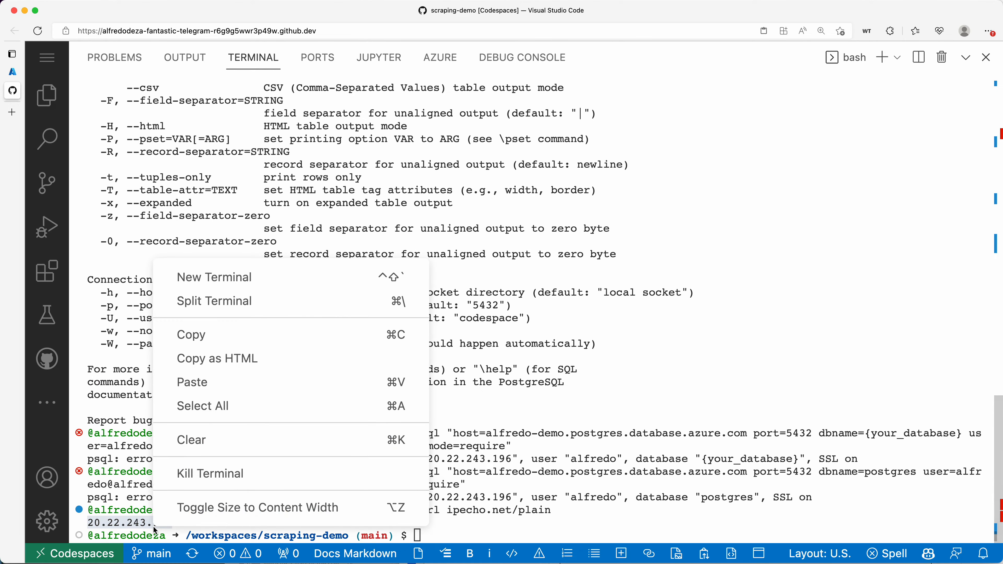
click(218, 336)
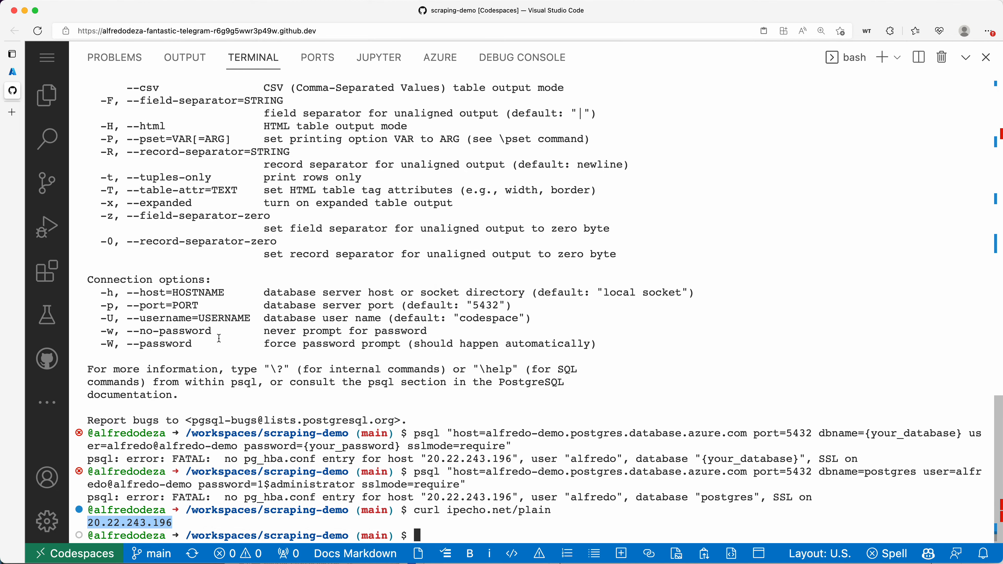
click(13, 71)
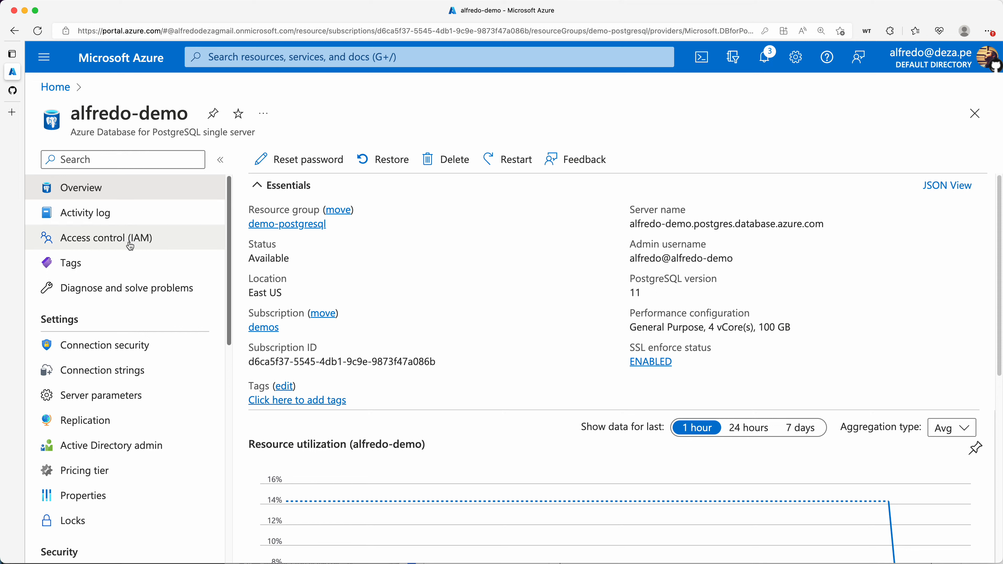
On Connection security, add a new firewall rule named 'workstation'
click(139, 347)
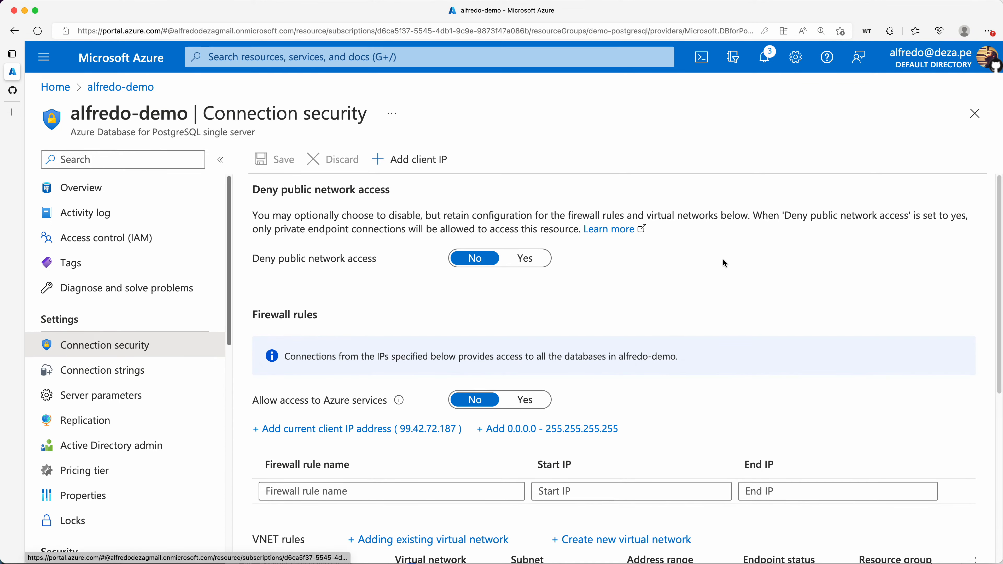
scroll(719, 277, down, 2)
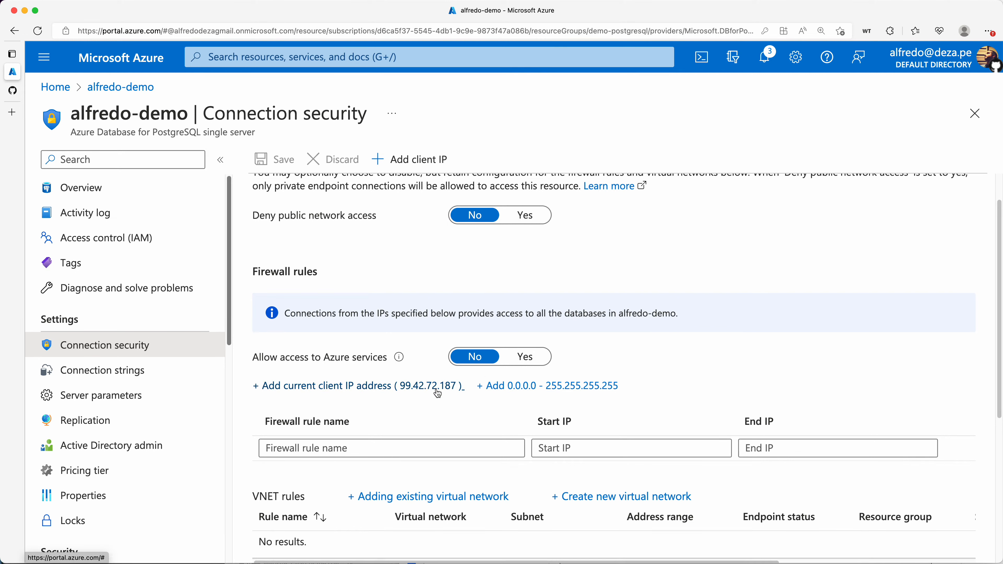
click(455, 450)
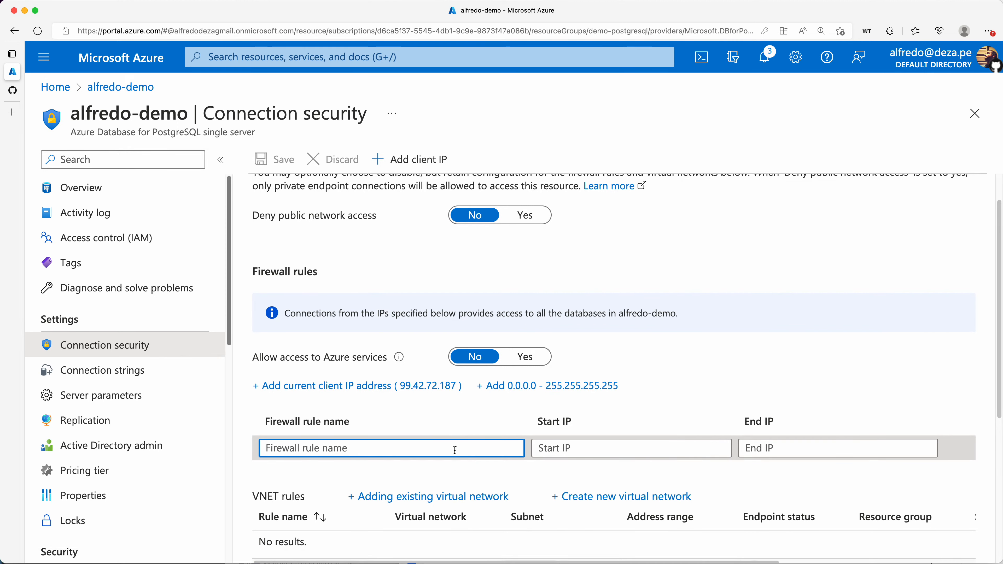
text(Remote )
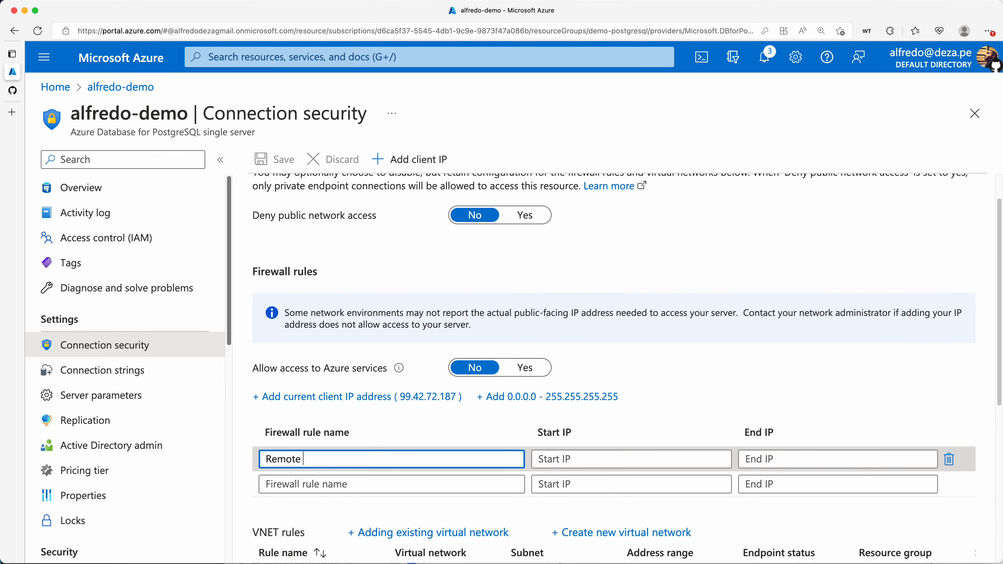
text(Linux s)
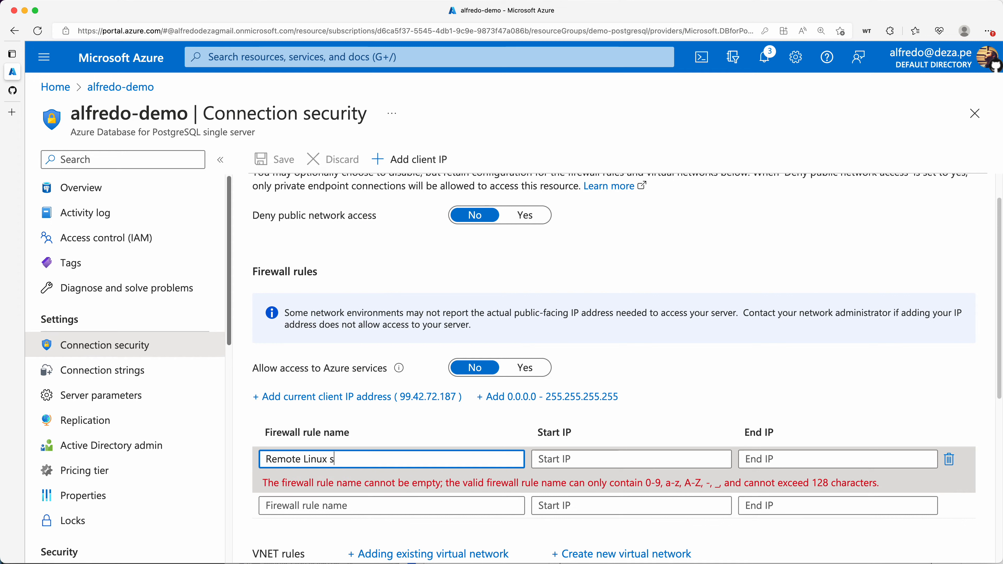
key(BackSpace)
text(workstation)
drag(330, 459, 264, 459)
key(BackSpace)
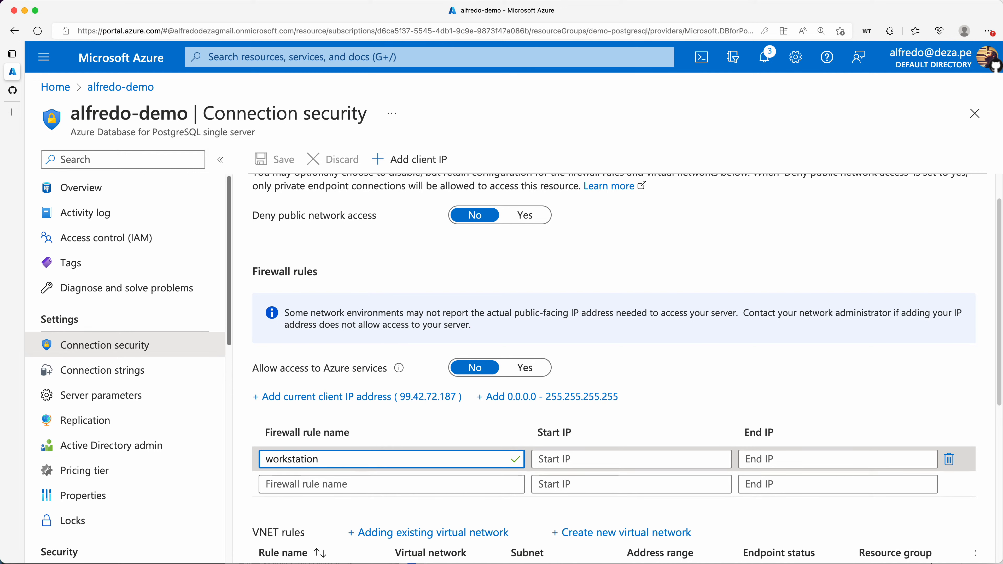
Set the workstation rule's start and end IP to 20.22.243.196 and save it
click(544, 455)
key(super+v)
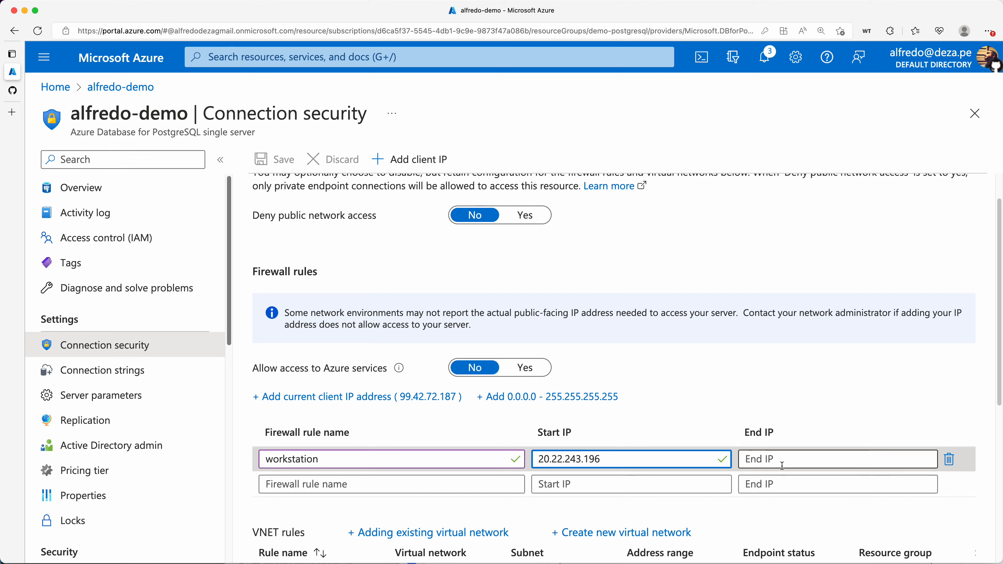
click(789, 460)
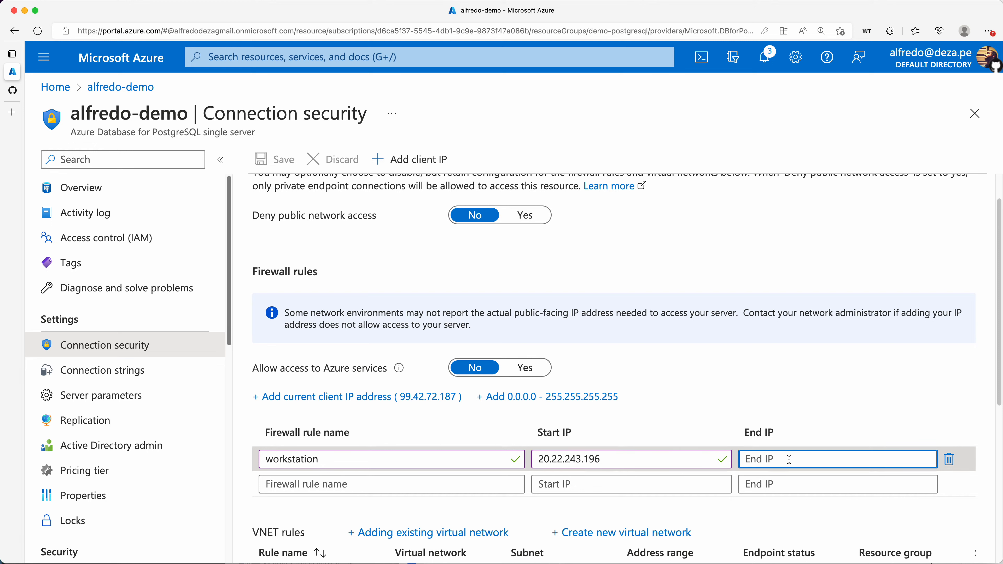
key(super+v)
click(586, 428)
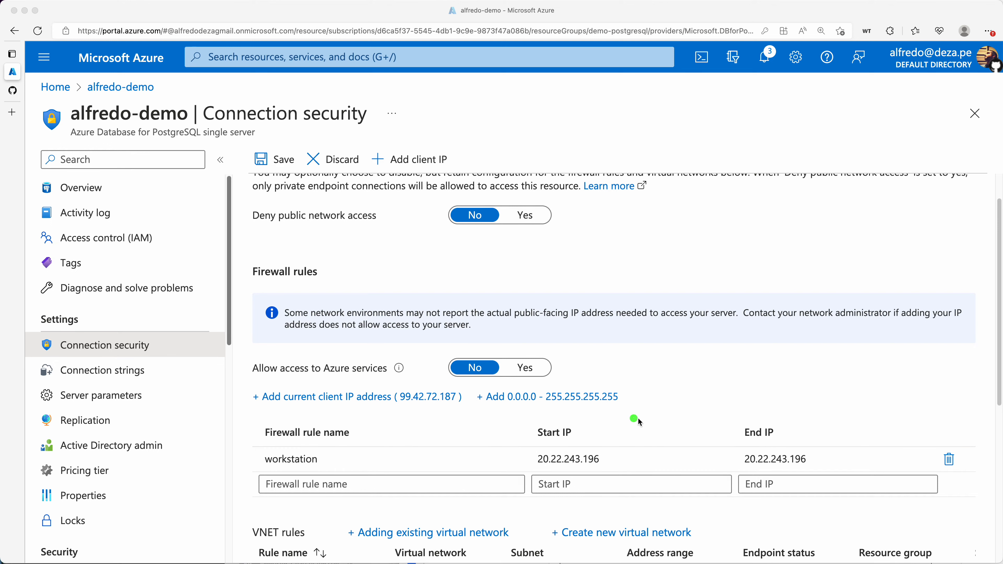
mouse_move(594, 404)
mouse_down()
mouse_move(616, 460)
mouse_move(623, 452)
mouse_up()
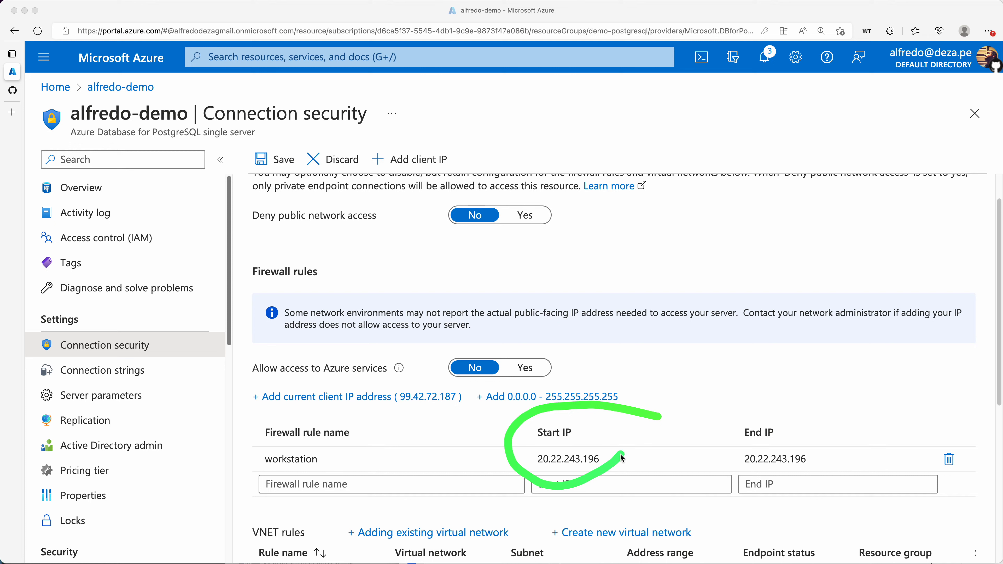
drag(774, 421, 739, 483)
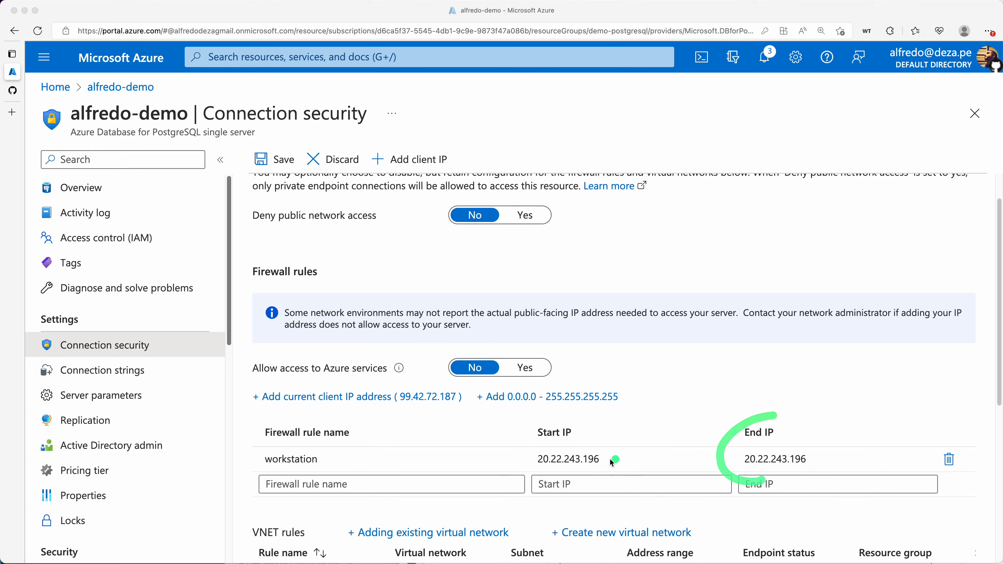
drag(536, 467, 571, 473)
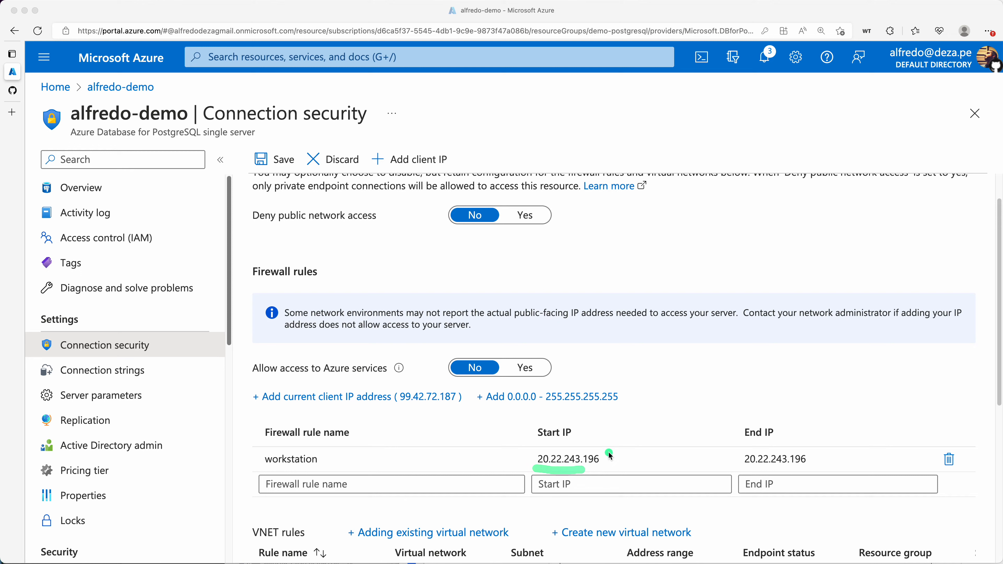
mouse_move(608, 452)
mouse_down()
mouse_move(584, 473)
mouse_move(608, 456)
mouse_up()
mouse_move(607, 452)
mouse_down()
mouse_move(601, 474)
mouse_move(591, 455)
mouse_move(603, 458)
mouse_up()
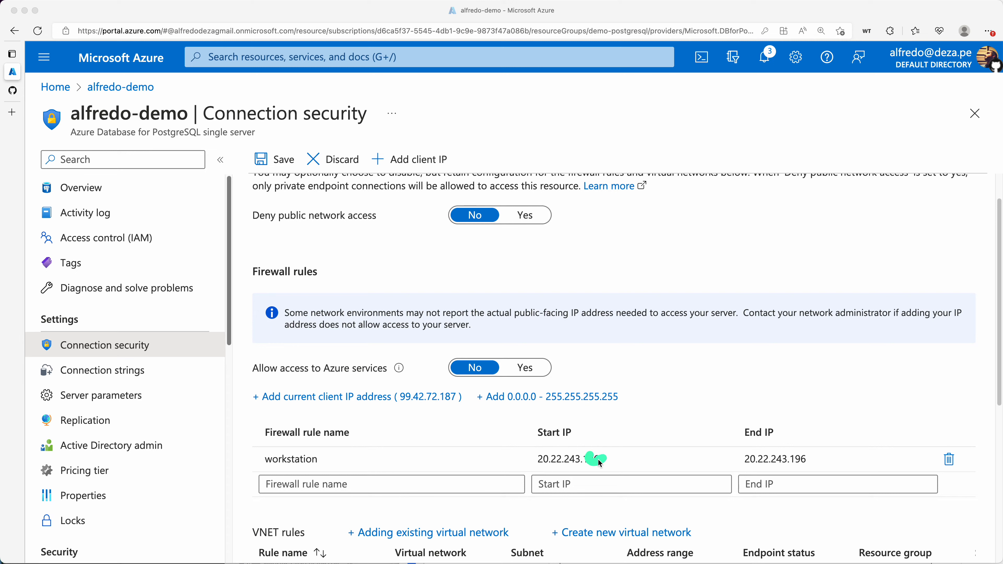
drag(816, 449, 784, 471)
key(Escape)
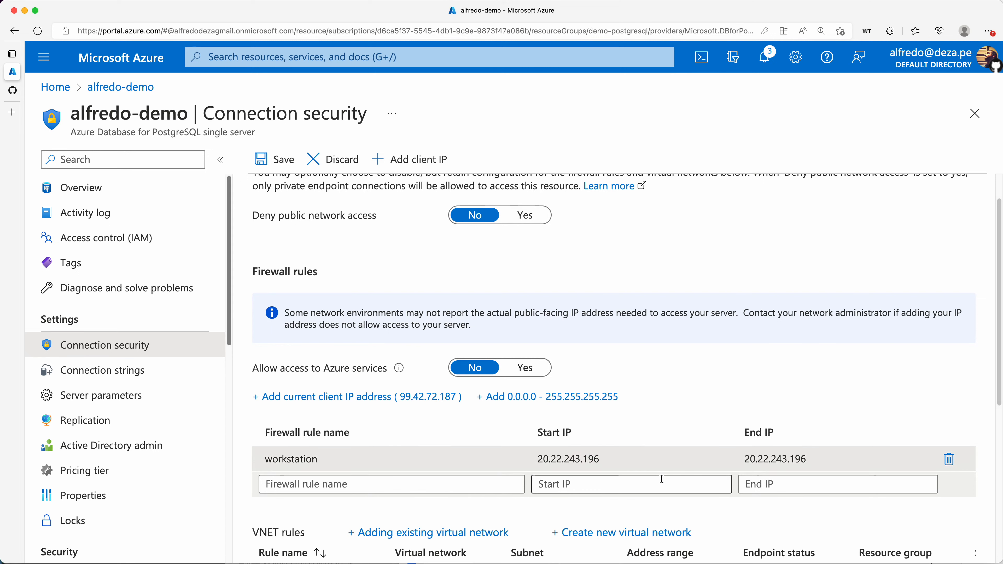
click(274, 159)
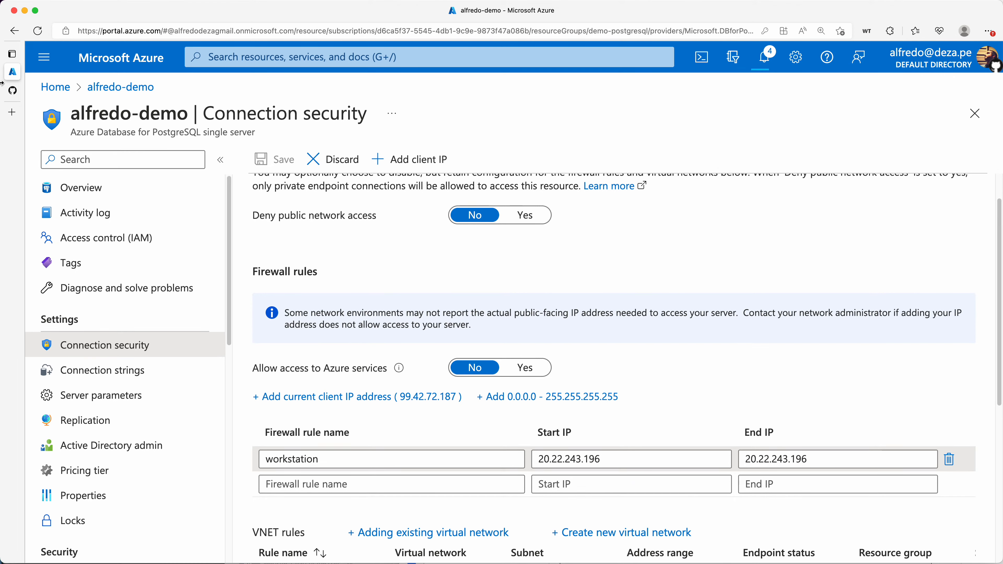
Return to the Codespaces terminal and rerun the earlier psql connection command
click(12, 90)
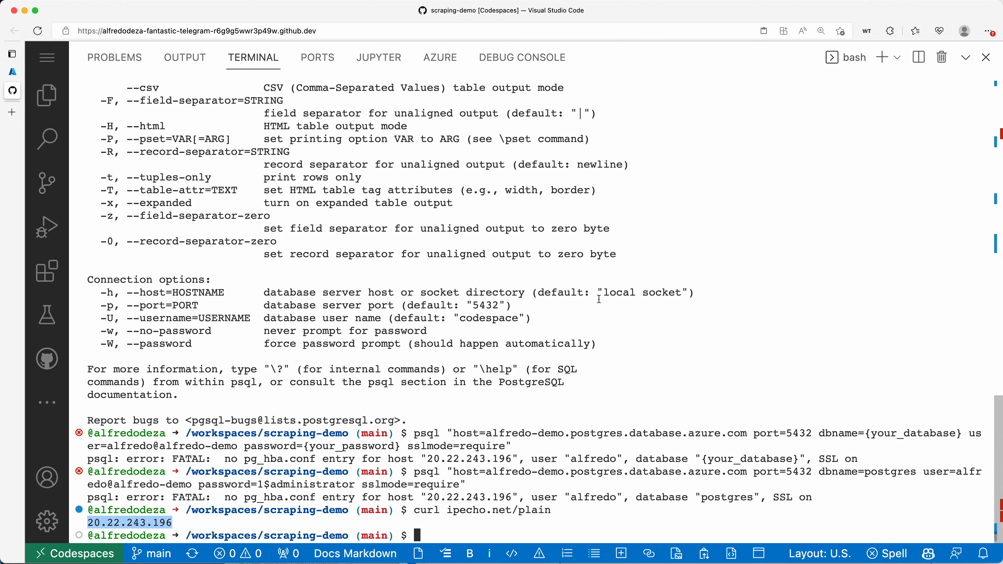
key(Up)
key(Up)
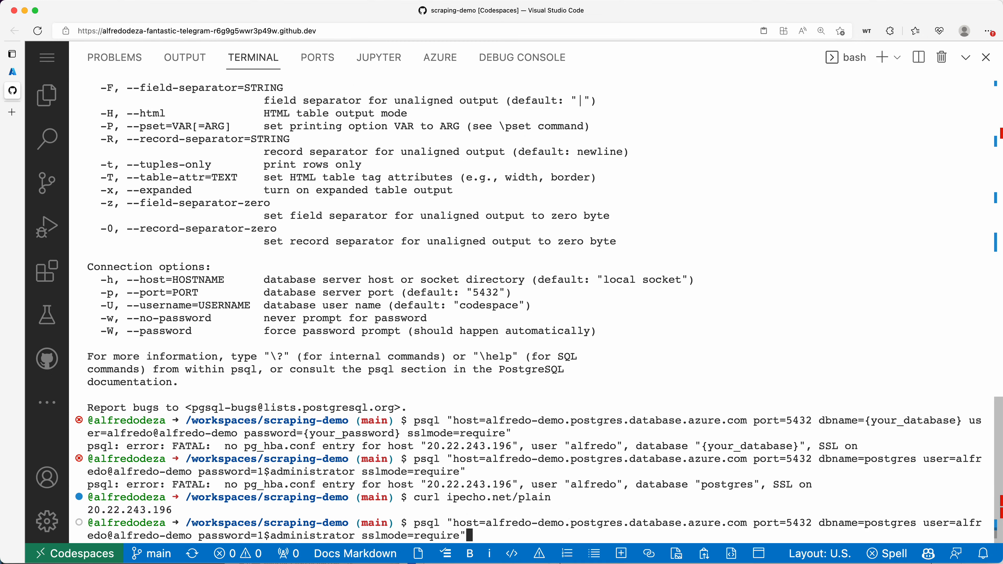
key(Return)
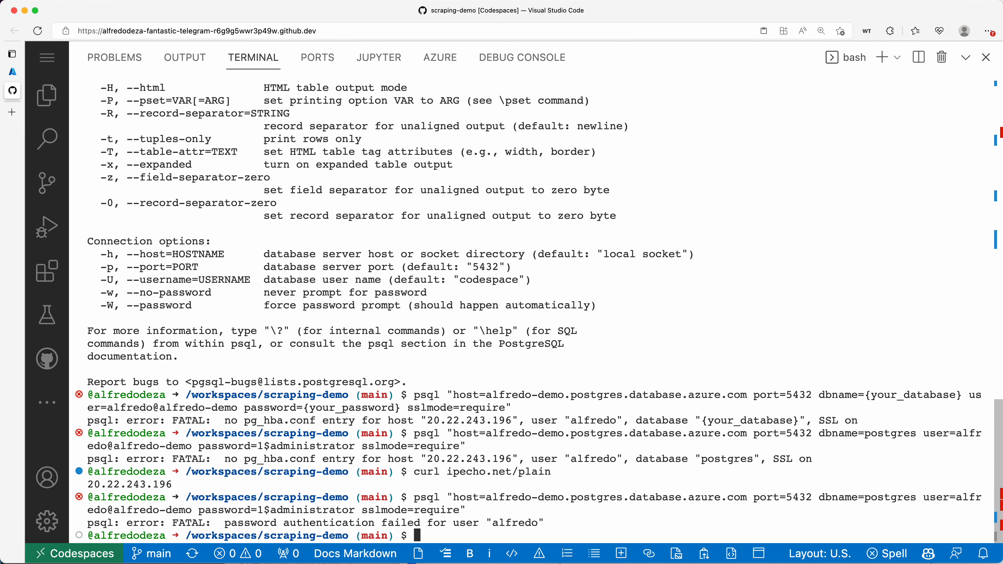
Escape the password's $ with a backslash and rerun psql to connect to the server
key(Up)
key(Left)
key(Left)
key(Left)
key(Left)
key(Left)
key(Left)
key(Left)
key(Left)
key(Left)
key(Left)
key(Left)
key(Left)
key(Left)
key(Left)
key(Left)
key(Left)
key(Left)
key(Left)
key(Left)
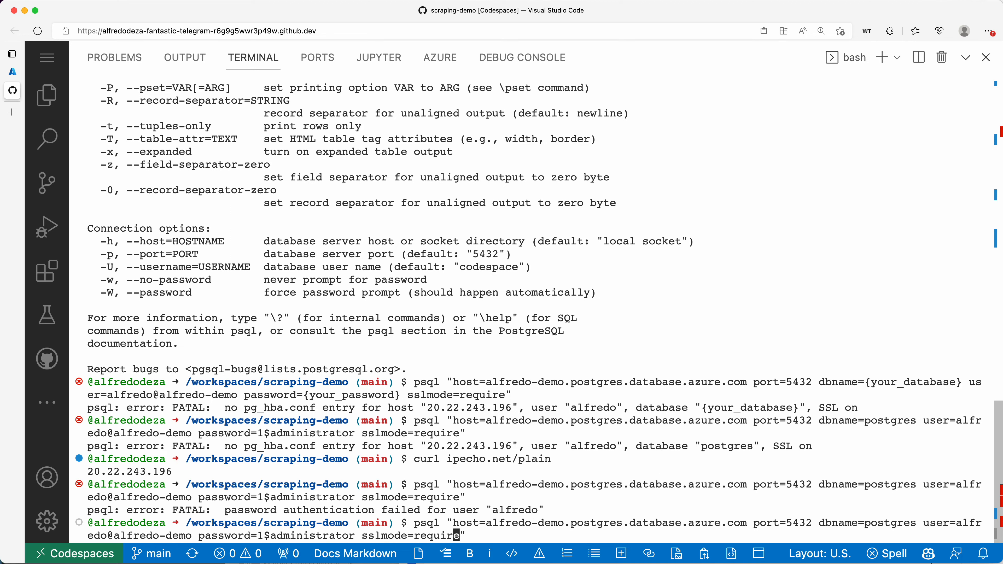
key(Left)
key(Left)
key(Left)
key(Left)
key(Left)
key(Left)
key(Left)
key(Left)
key(Left)
key(Left)
key(Left)
key(Left)
text(\)
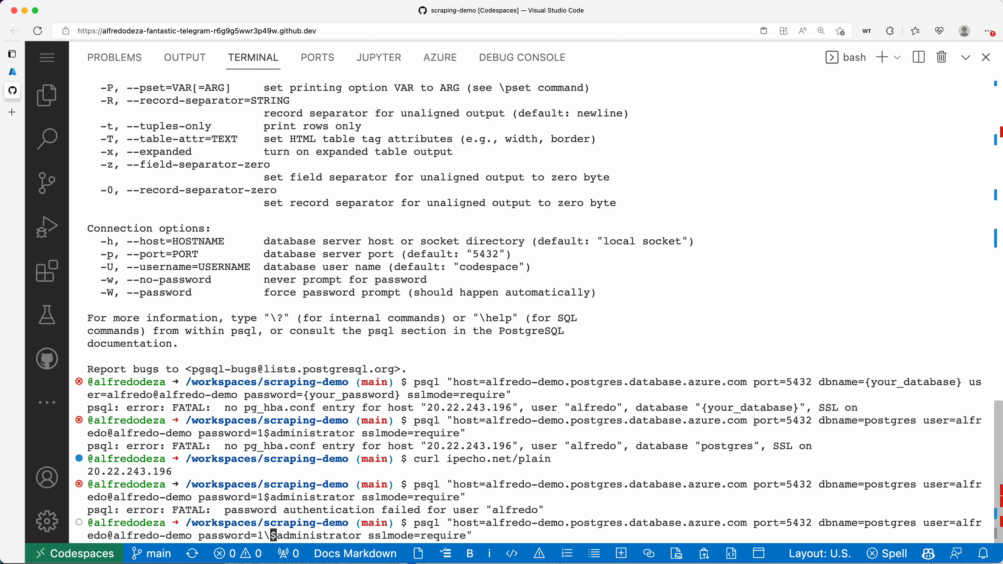
key(Return)
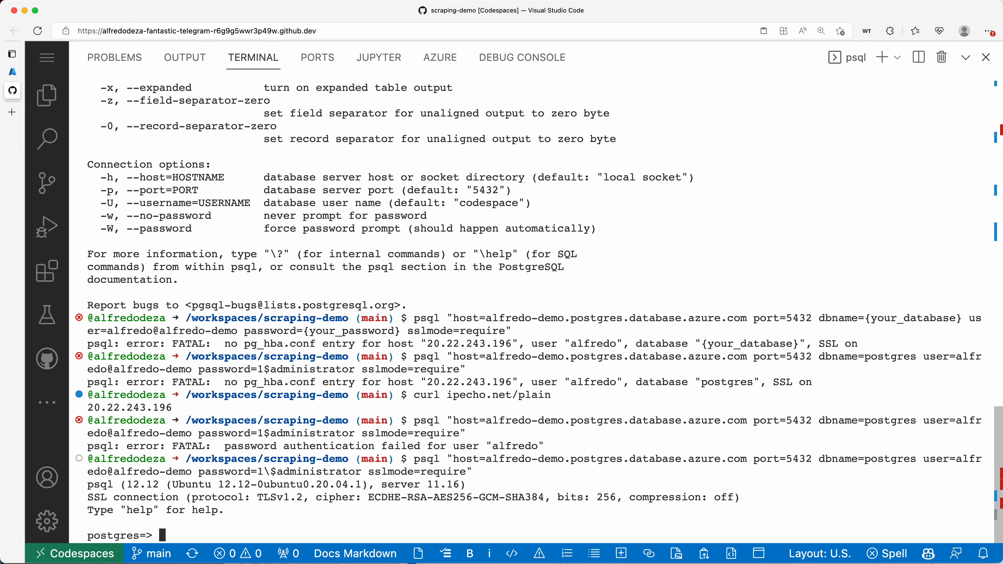
Quit psql with \q and clear the terminal
key(ctrl+c)
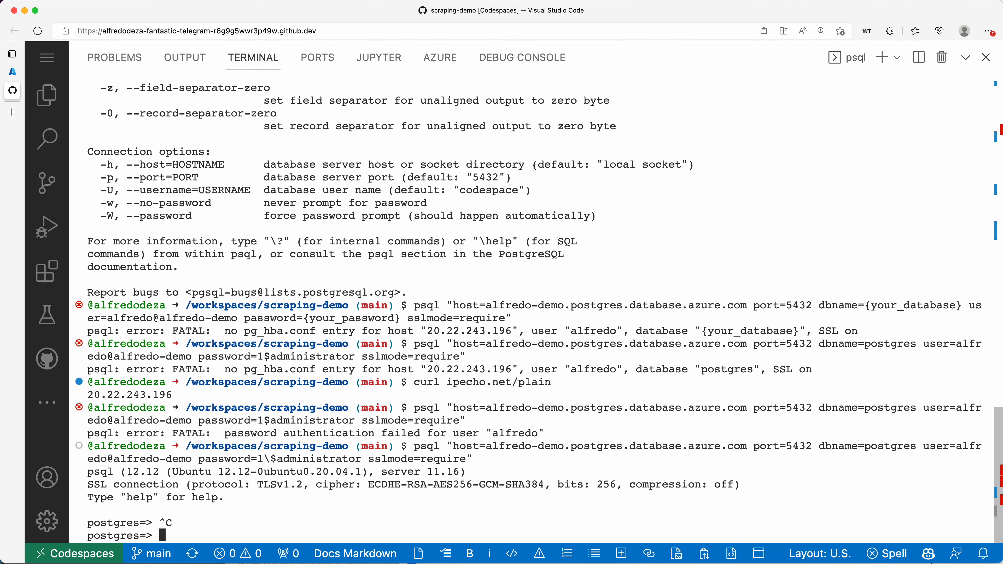
text(\q)
key(Return)
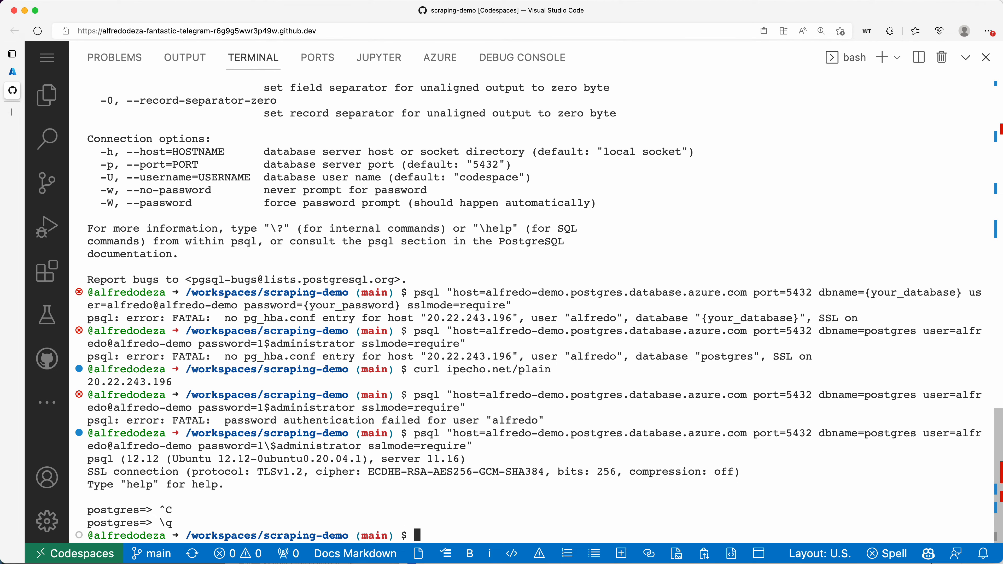
text(clear)
key(Return)
Rerun the psql command without the backslash to show the authentication error
key(Up)
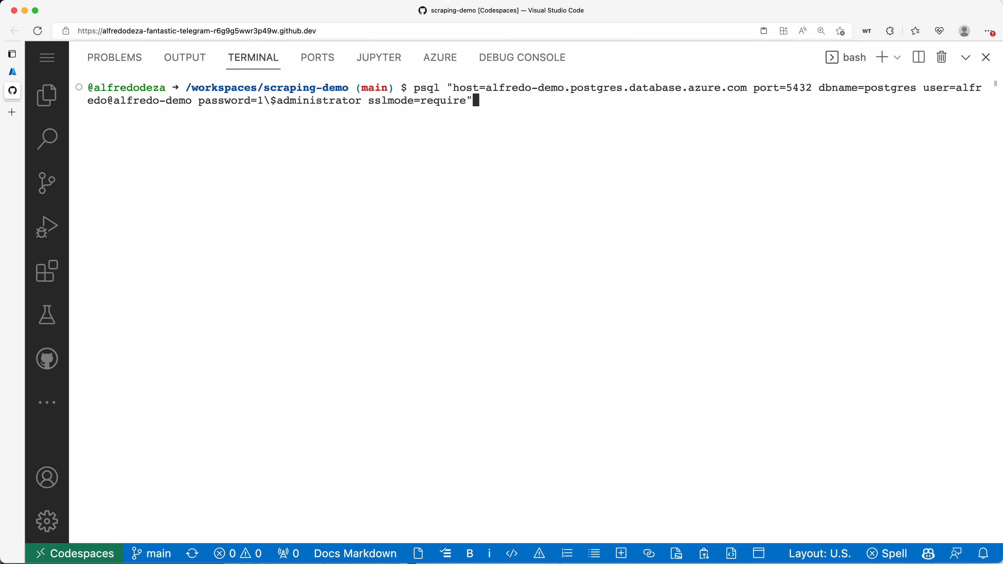
key(Up)
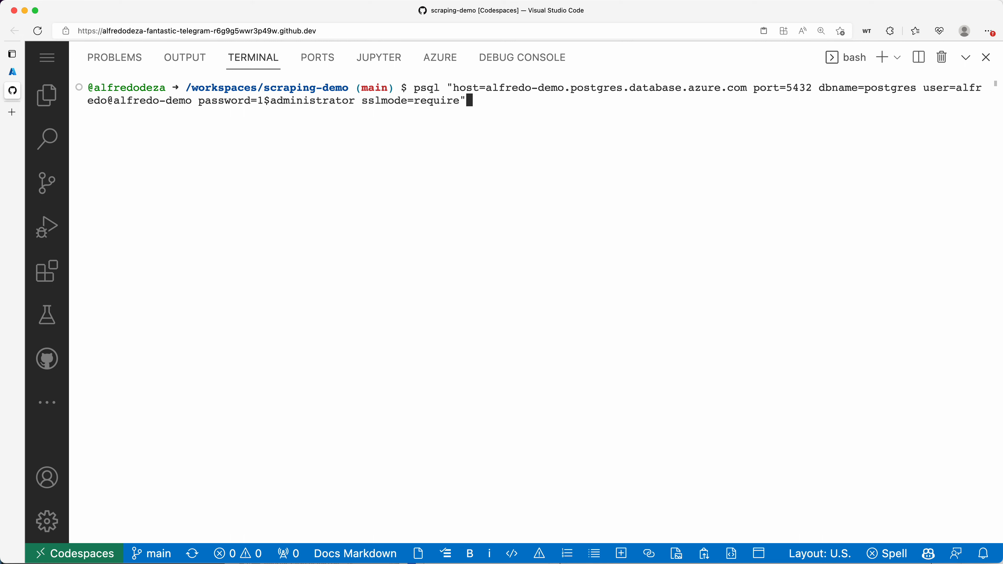
key(Left)
key(Left)
key(Left)
key(Left)
key(Left)
key(Left)
key(Left)
key(Left)
key(Left)
key(Left)
key(Left)
key(Left)
key(Left)
key(Left)
key(Right)
key(Right)
key(Right)
key(Right)
key(Right)
key(Right)
key(Right)
key(Right)
key(Right)
key(Right)
key(Right)
key(Right)
key(Right)
key(Right)
key(Return)
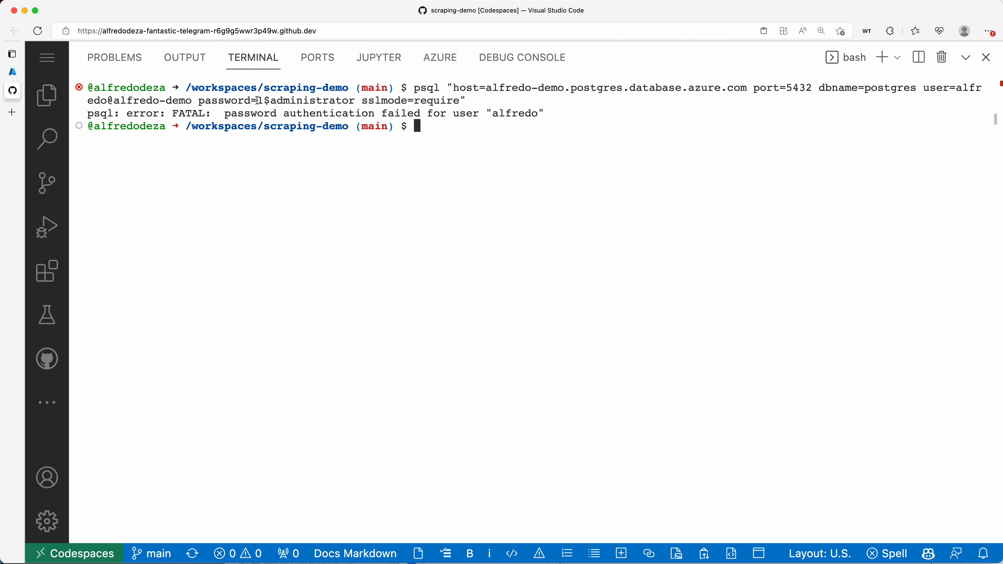
Highlight the password and its $ sign in the command to point out the problem
drag(259, 102, 357, 98)
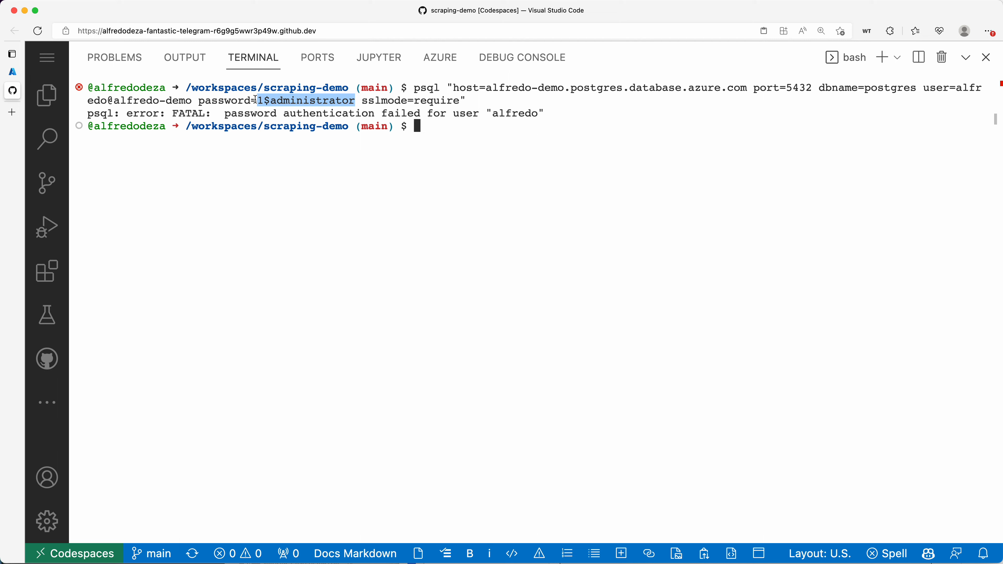
click(263, 100)
drag(264, 100, 267, 101)
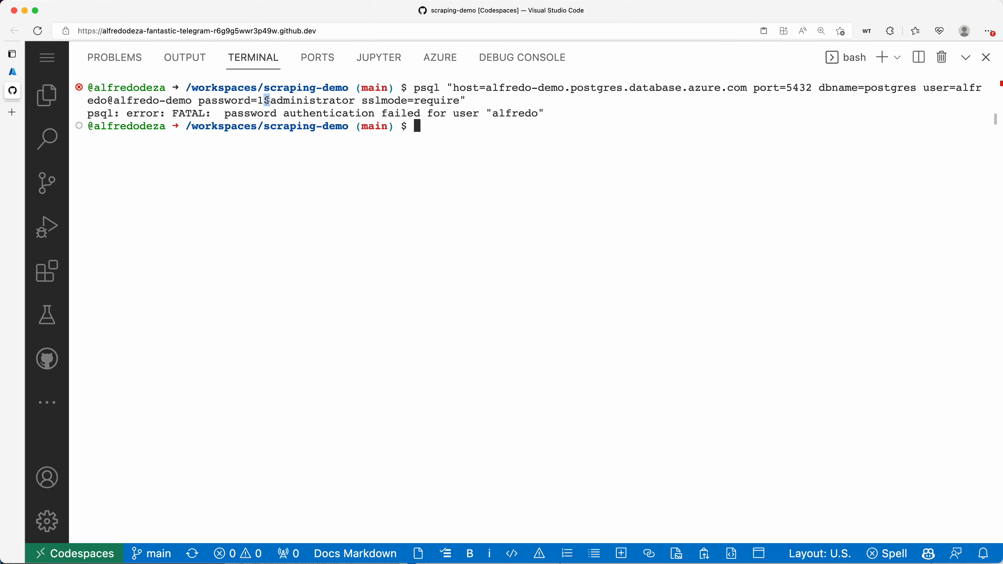
click(546, 163)
Re-insert the backslash before the $ and reconnect psql to the postgres database
key(Up)
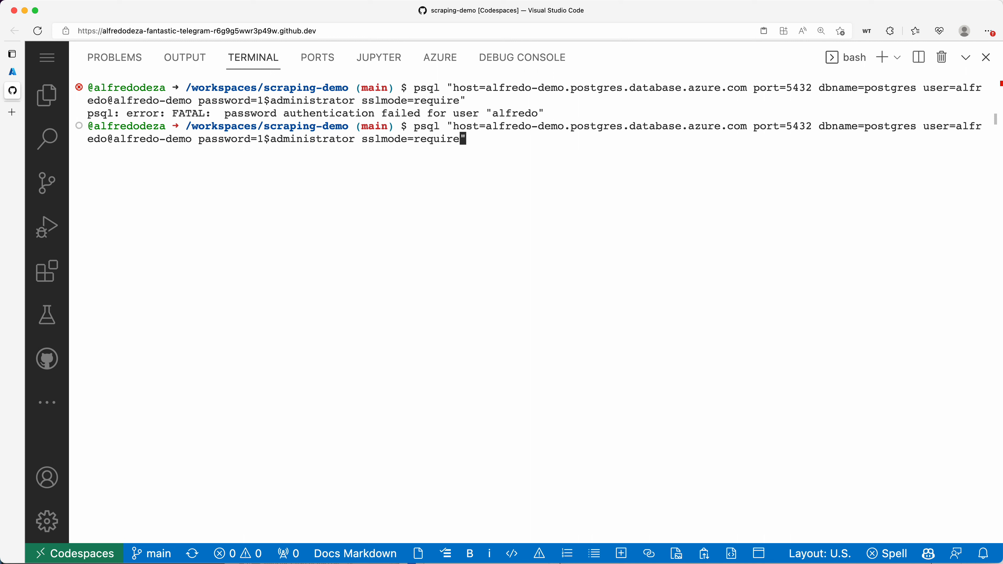
key(Left)
key(Left)
key(Left)
key(Left)
key(Left)
key(Left)
key(Left)
key(Left)
key(Left)
key(Left)
key(Left)
key(Left)
key(Left)
key(Left)
key(Left)
key(Left)
key(Left)
key(Left)
key(Left)
key(Left)
key(Left)
key(Left)
key(Left)
key(Left)
text(\)
key(Right)
key(Right)
key(Right)
key(Right)
key(Right)
key(Right)
key(Right)
key(Right)
key(Right)
key(Right)
key(Right)
key(Right)
key(Right)
key(Right)
key(Right)
key(Right)
key(Right)
key(Right)
key(Right)
key(Right)
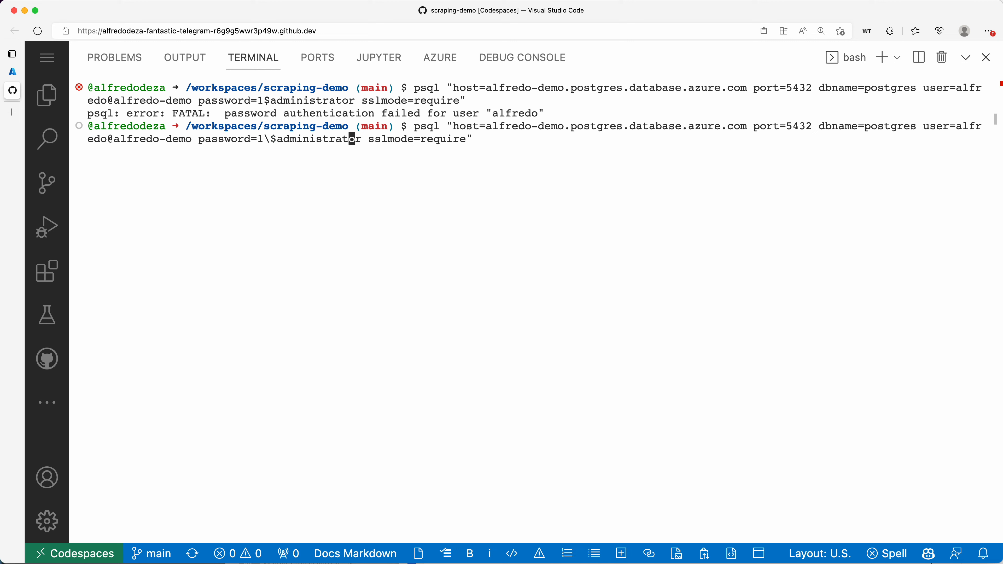
key(Right)
key(Right)
key(Right)
key(Right)
key(Return)
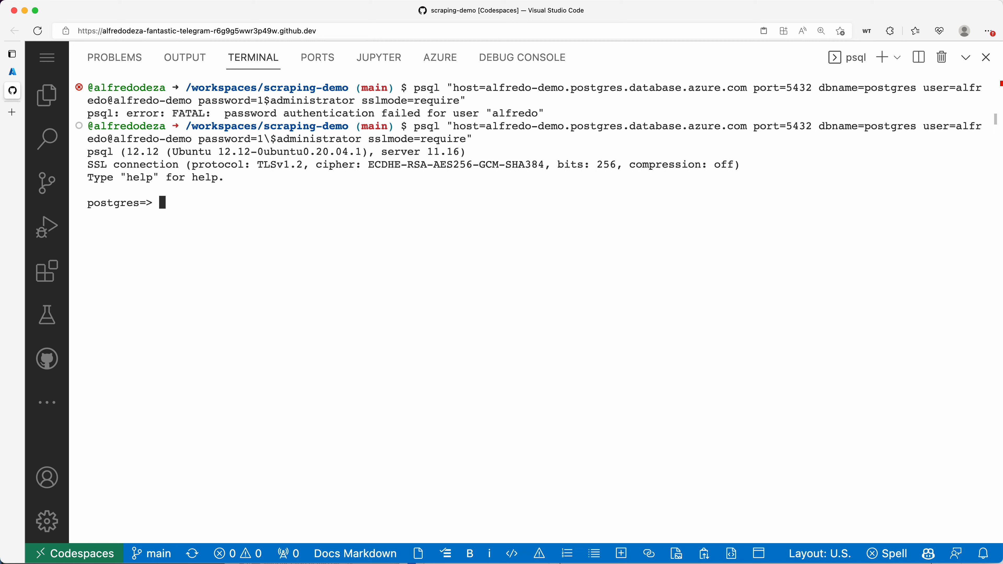
Show psql's help, then run CREATE DATABASE test; on the Azure PostgreSQL server
text(help)
key(Return)
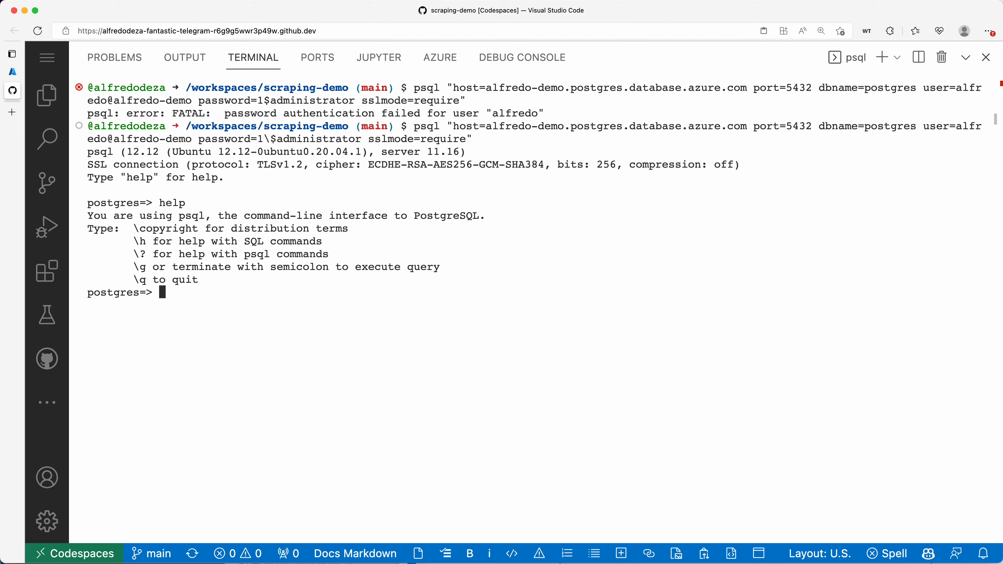
text(CREATE DATABASE)
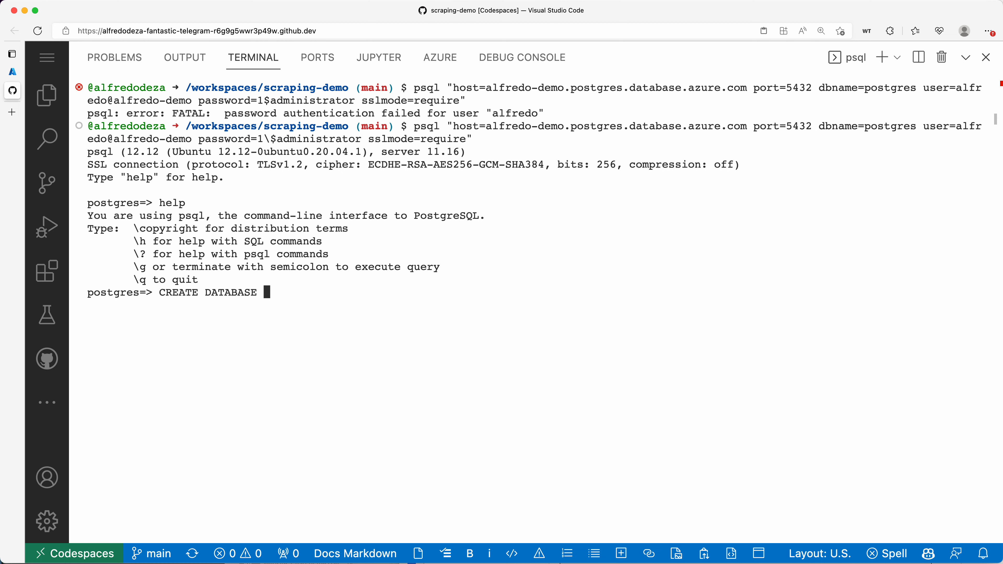
text( test;)
key(Return)
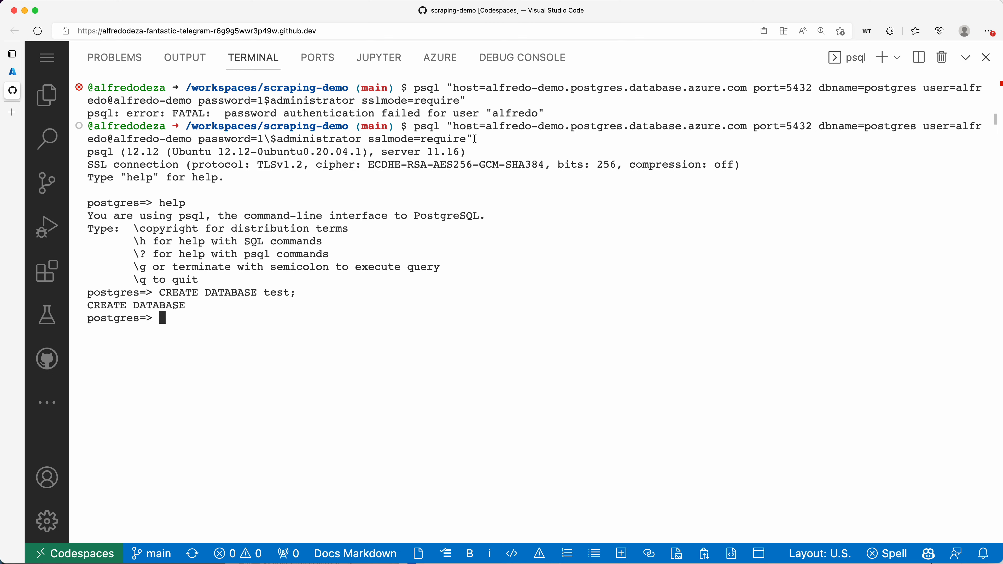
drag(439, 125, 409, 128)
mouse_move(12, 75)
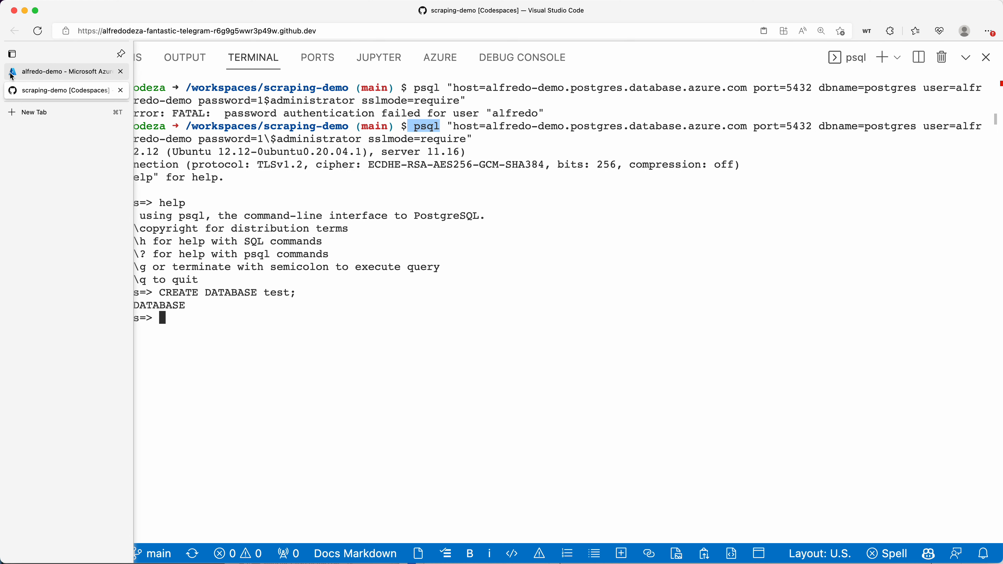
In the Azure portal, check the workstation firewall rule, then view alfredo-demo's Connection strings and Overview
click(12, 75)
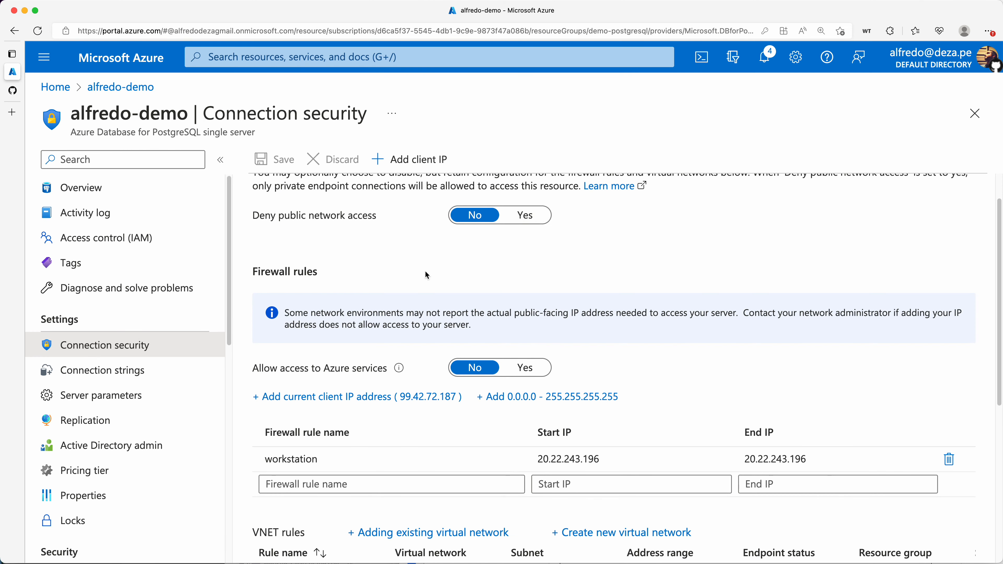
click(599, 459)
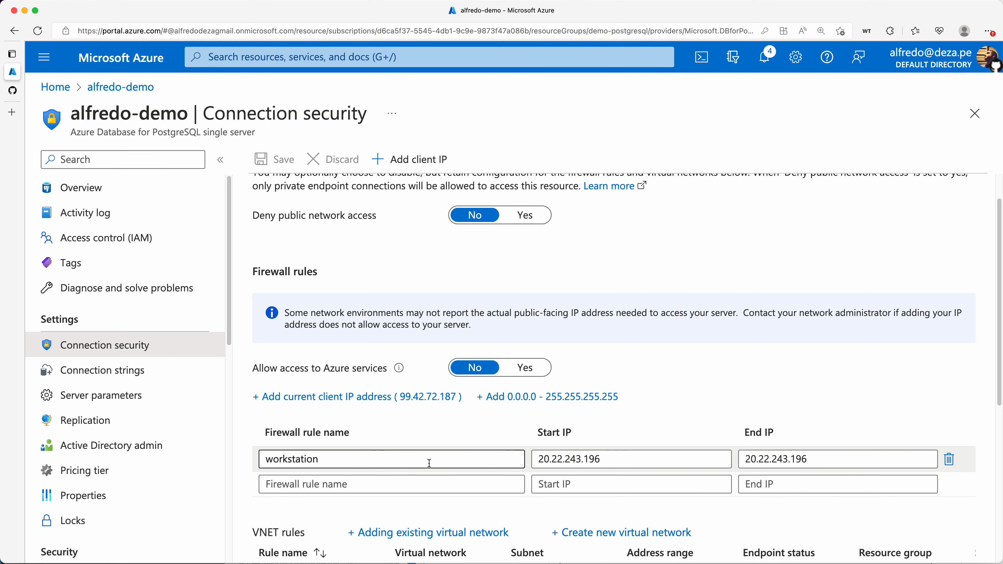
click(158, 375)
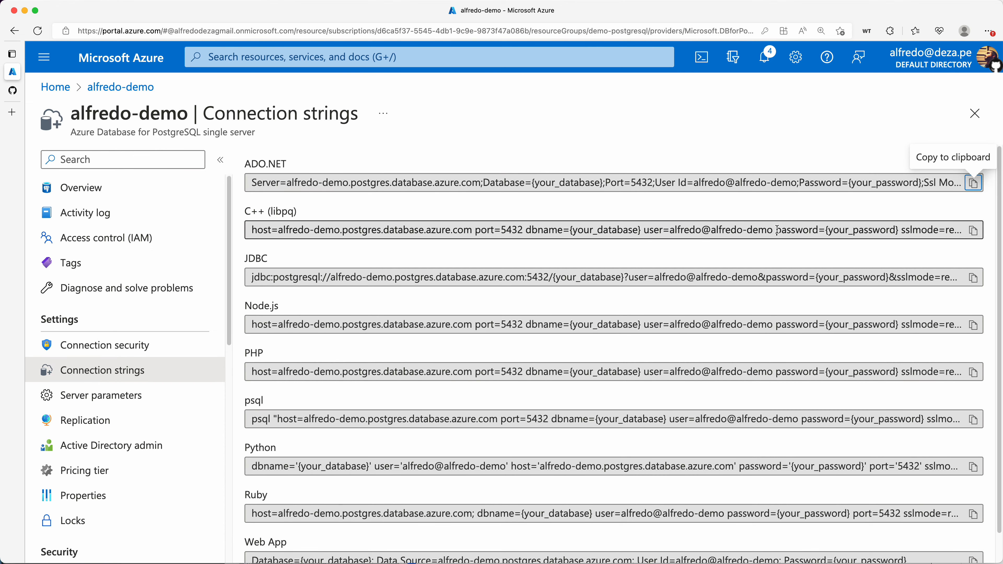
click(84, 190)
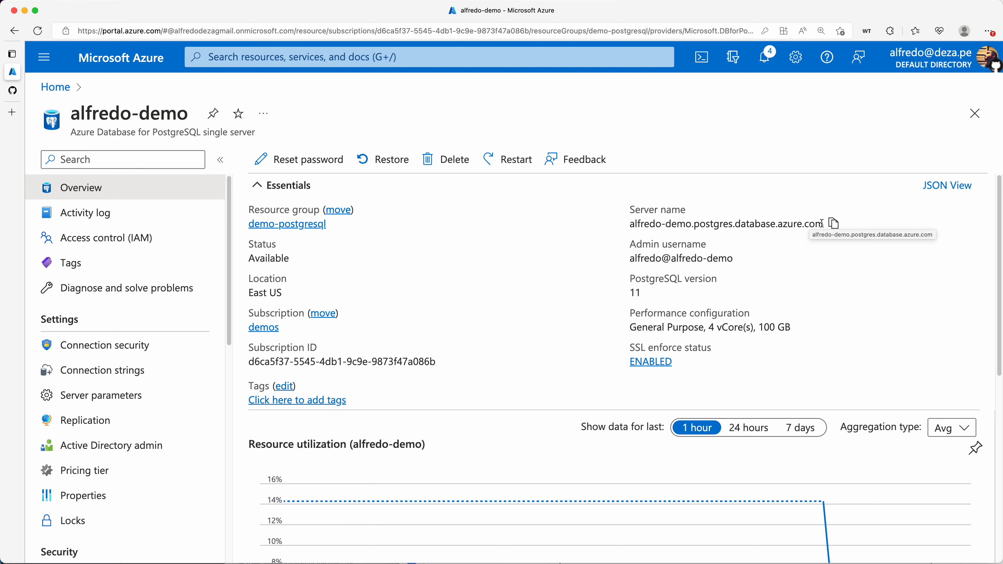
drag(821, 224, 644, 222)
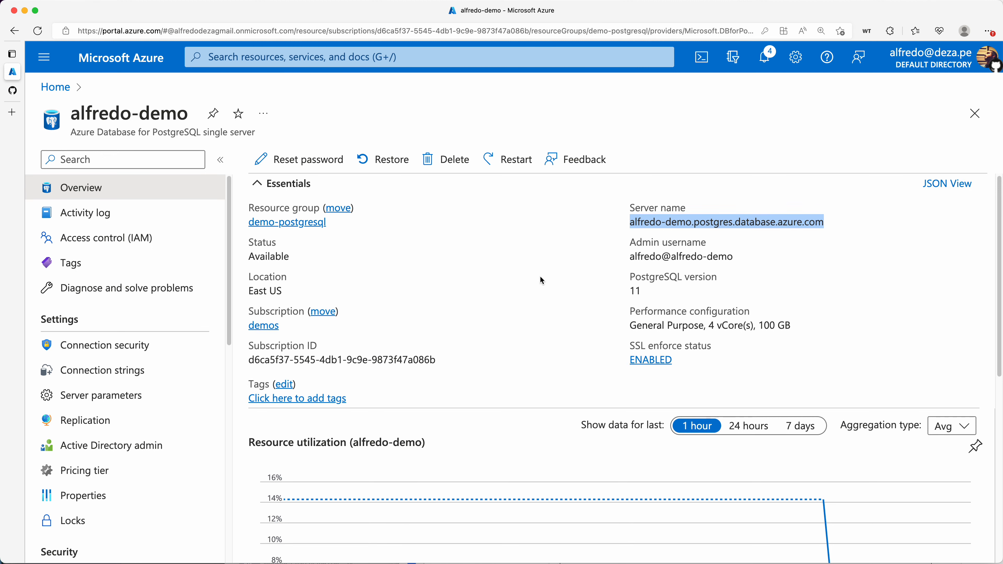
scroll(539, 278, down, 6)
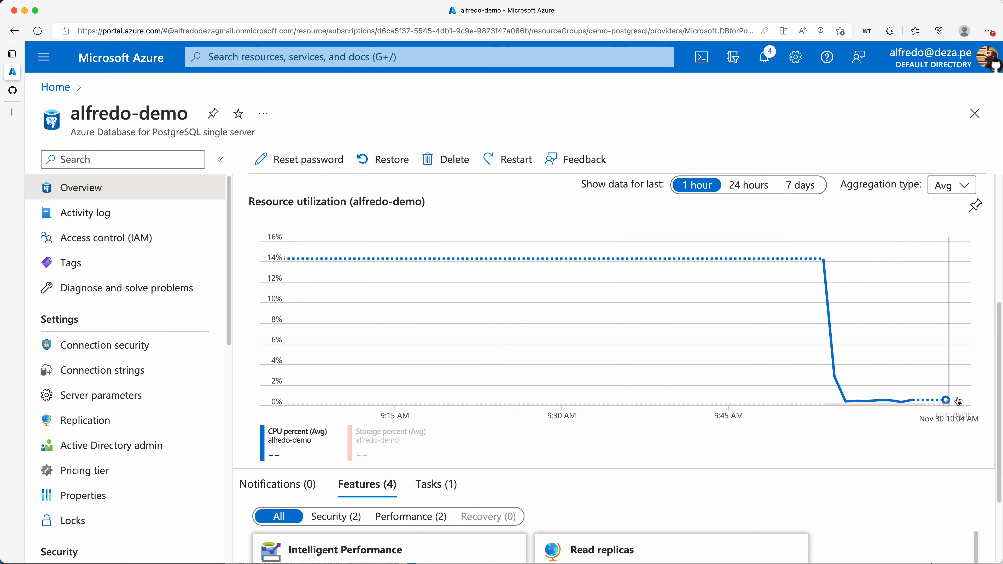
scroll(754, 377, up, 5)
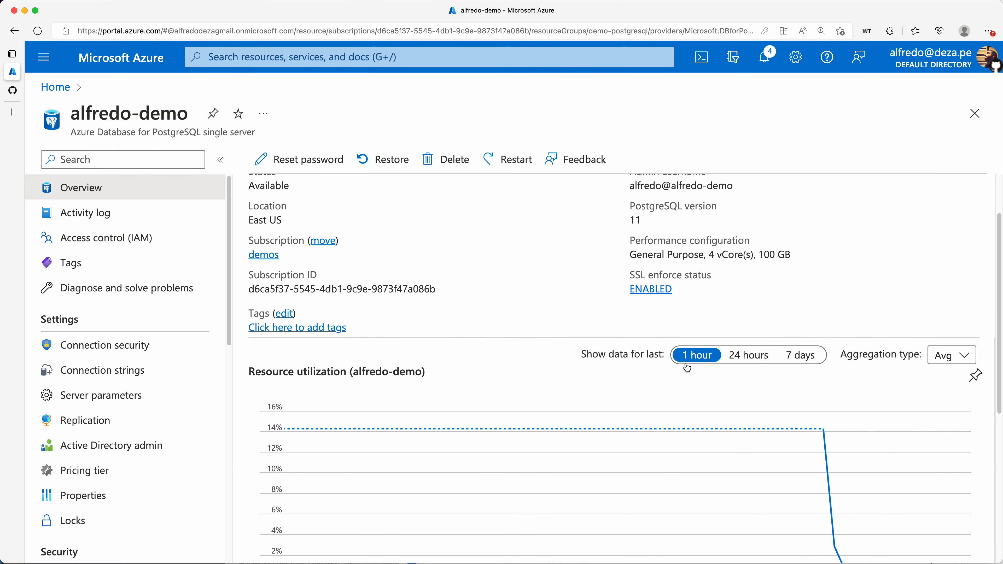
scroll(522, 315, up, 1)
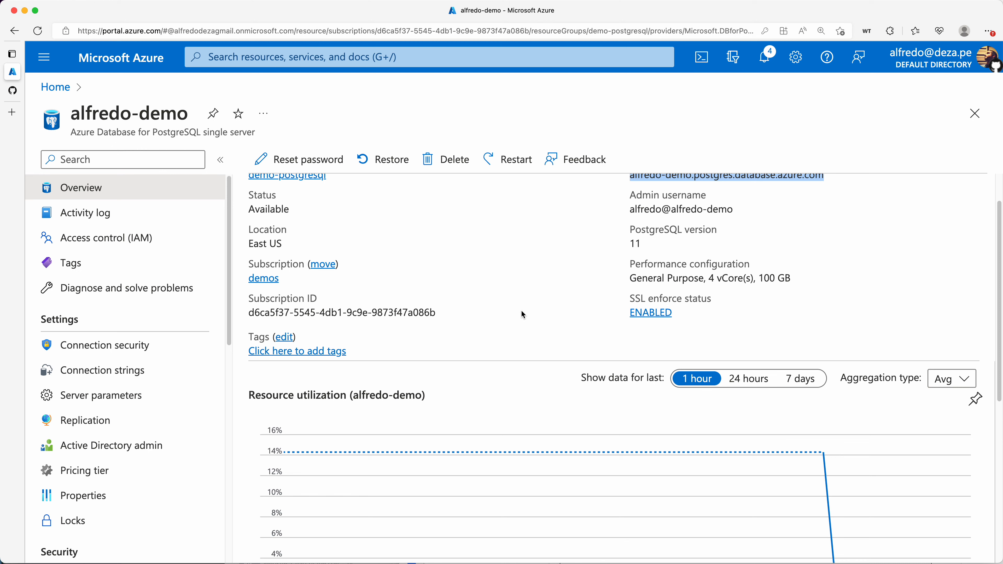
drag(630, 278, 792, 278)
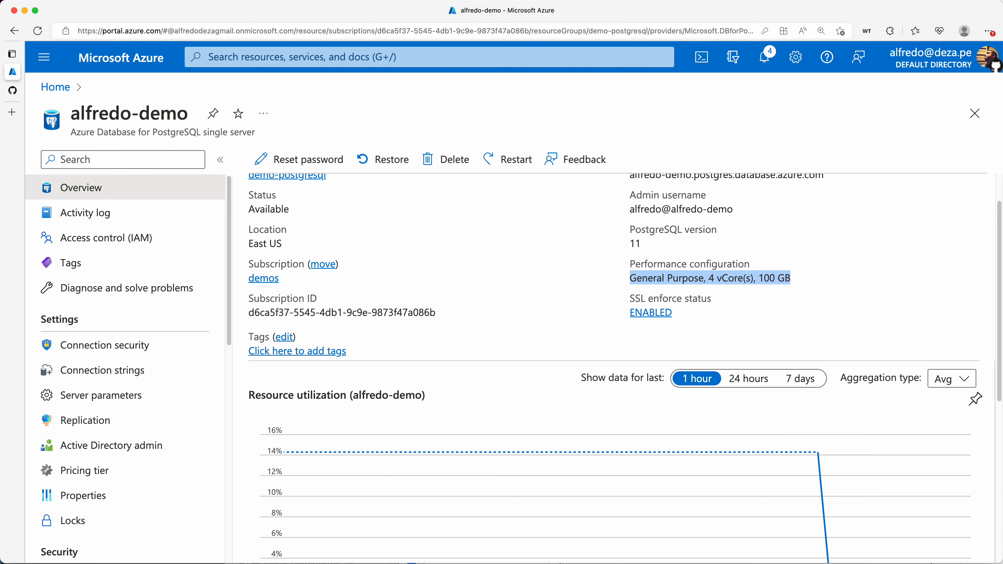